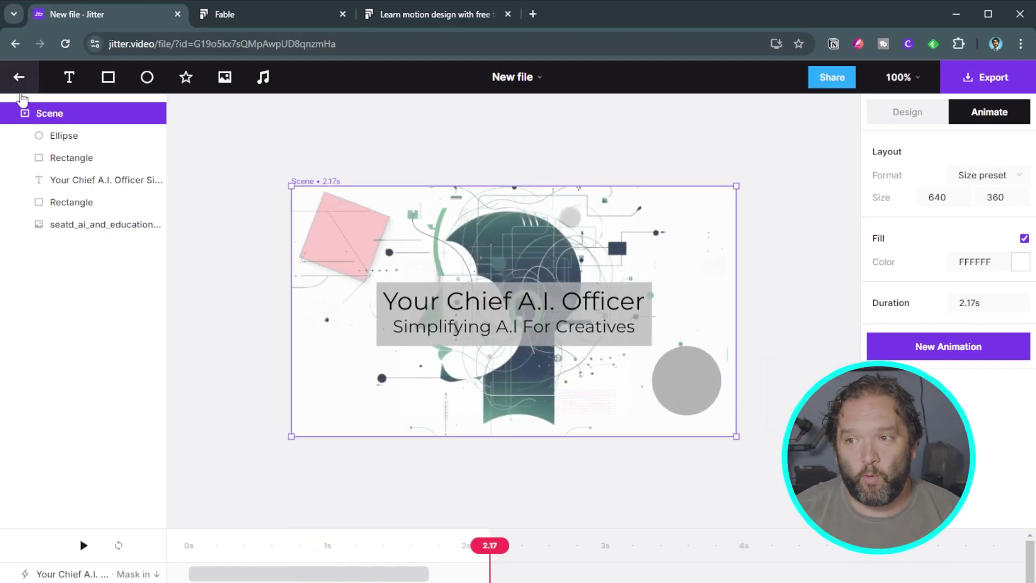
Return to Drafts and create a new blank 640 × 360 file.
{"action": "left_click", "coordinate": [19, 77]}
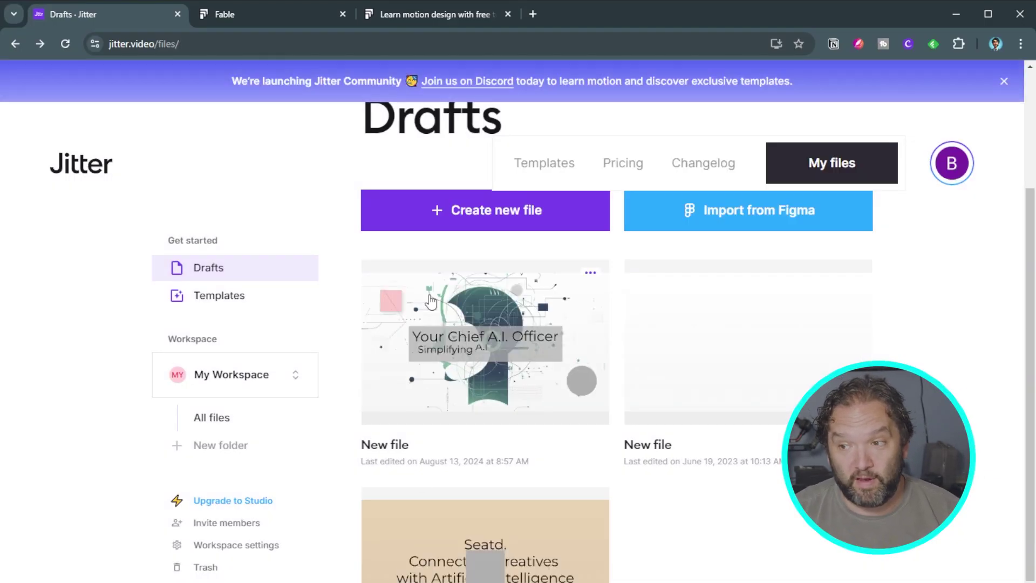
{"action": "left_click", "coordinate": [521, 222]}
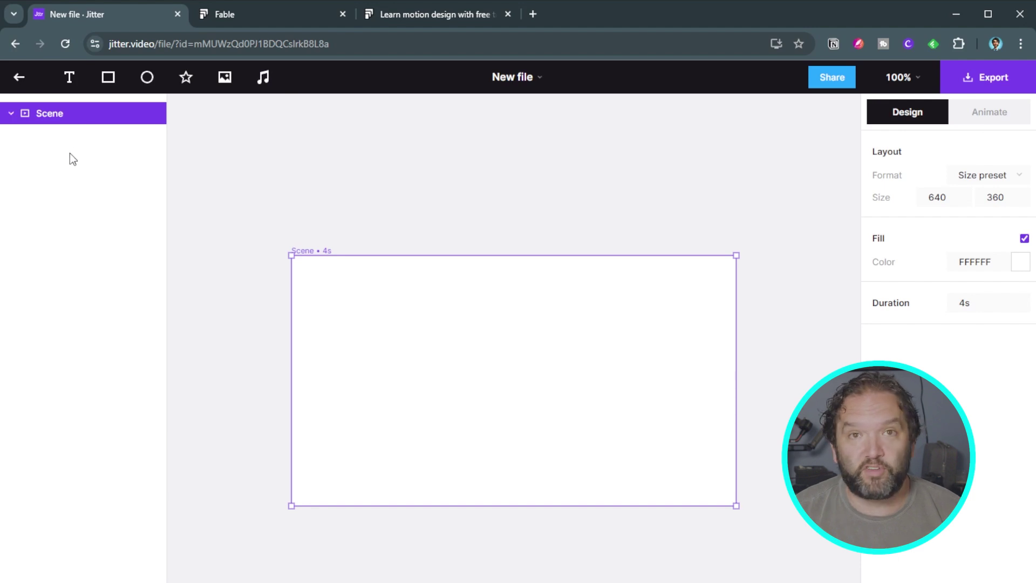
Add a centred text layer reading 'Your Chief Creative Officer' at font size 35.
{"action": "left_click", "coordinate": [69, 77]}
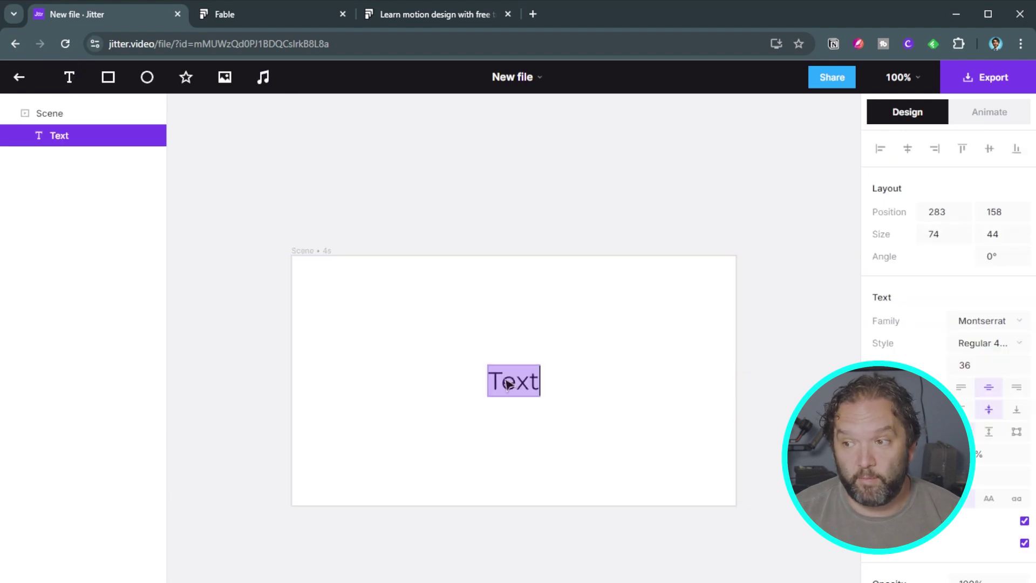
{"action": "left_click", "coordinate": [516, 376]}
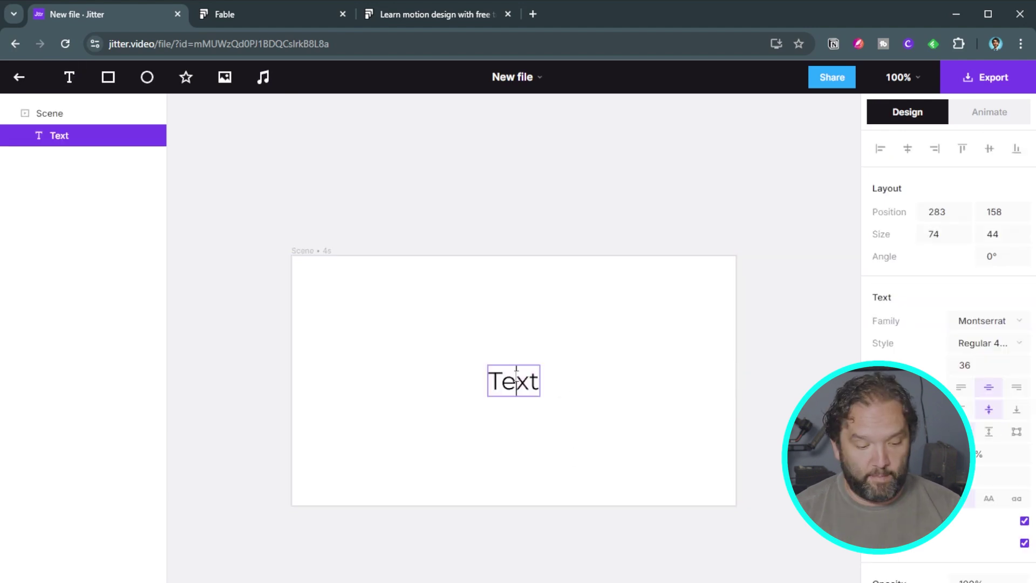
{"action": "double_click", "coordinate": [516, 376]}
{"action": "type", "text": "C"}
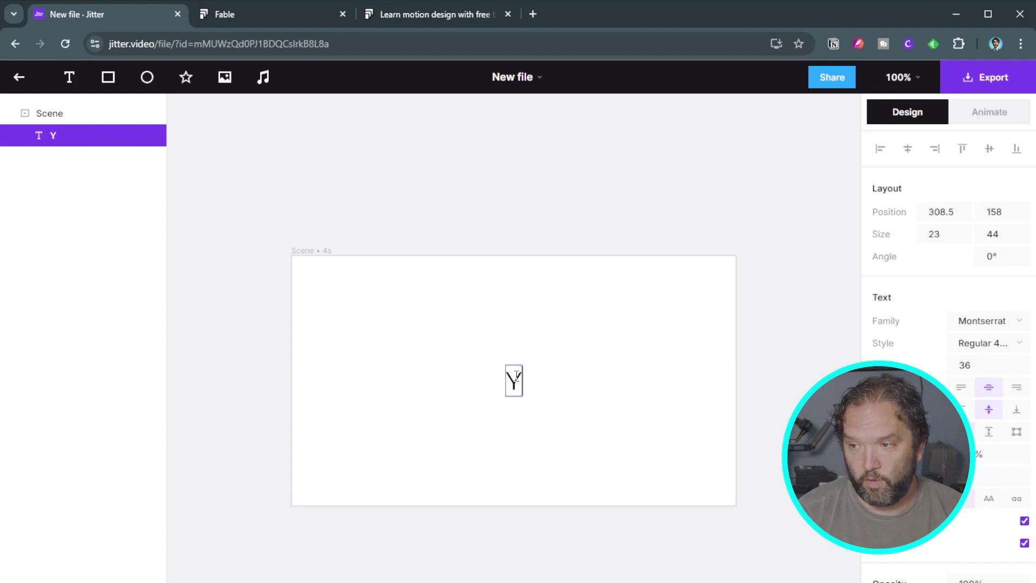
{"action": "type", "text": "our Chief C"}
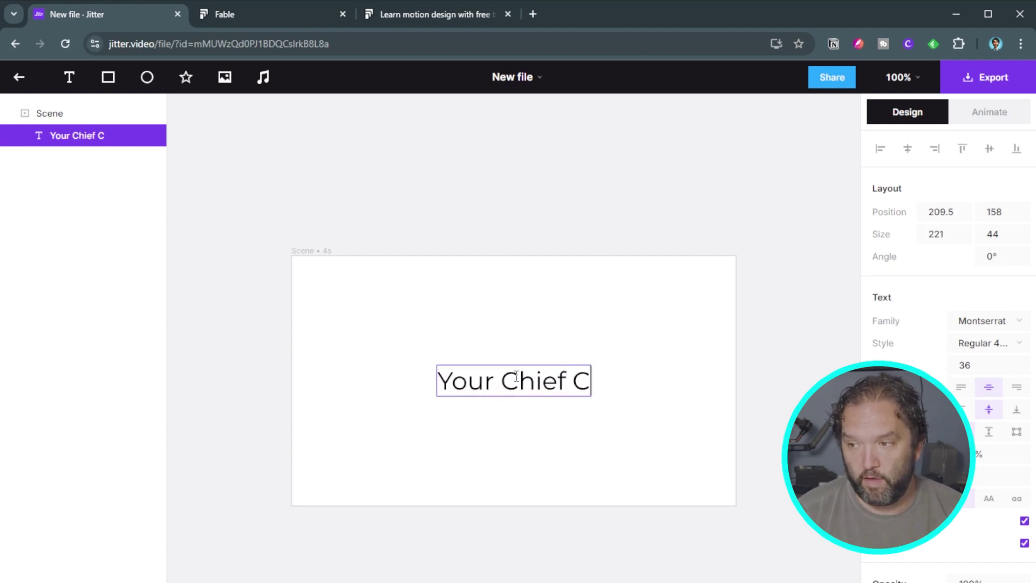
{"action": "type", "text": "reative Officer"}
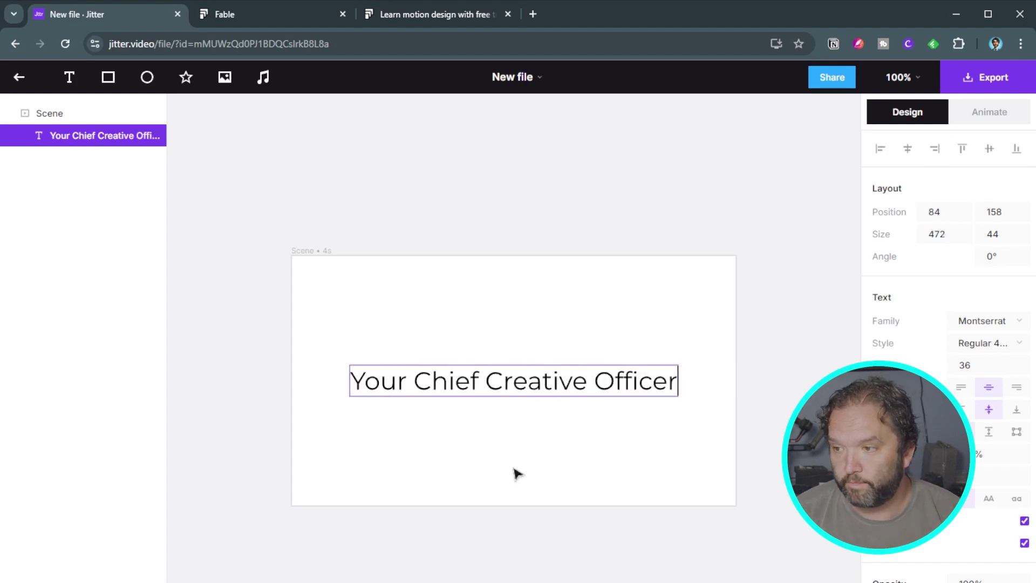
{"action": "triple_click", "coordinate": [592, 373]}
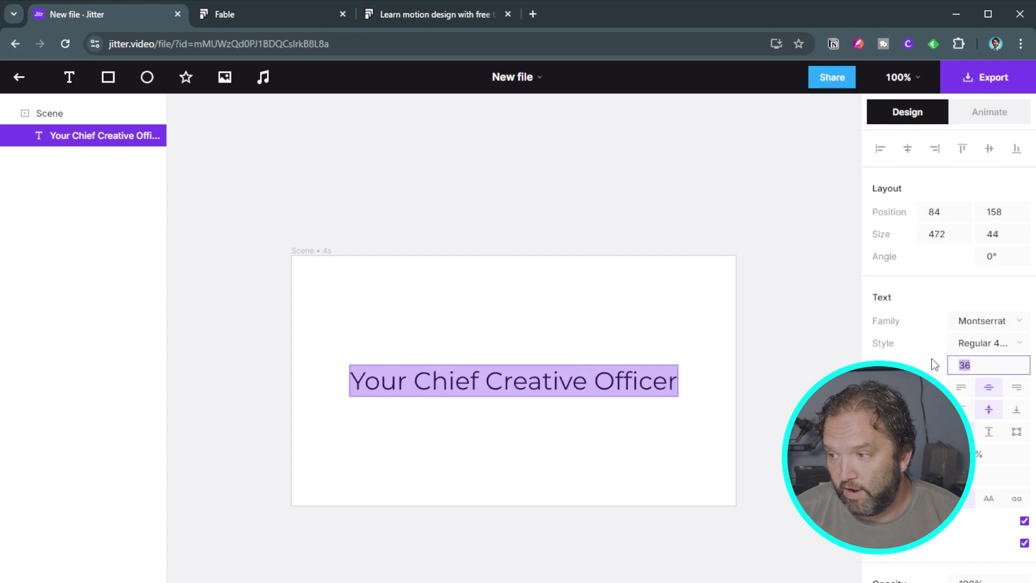
{"action": "key", "text": "Down"}
{"action": "key", "text": "Down"}
{"action": "key", "text": "Down"}
{"action": "key", "text": "Down"}
{"action": "key", "text": "Down"}
{"action": "key", "text": "Down"}
{"action": "key", "text": "Down"}
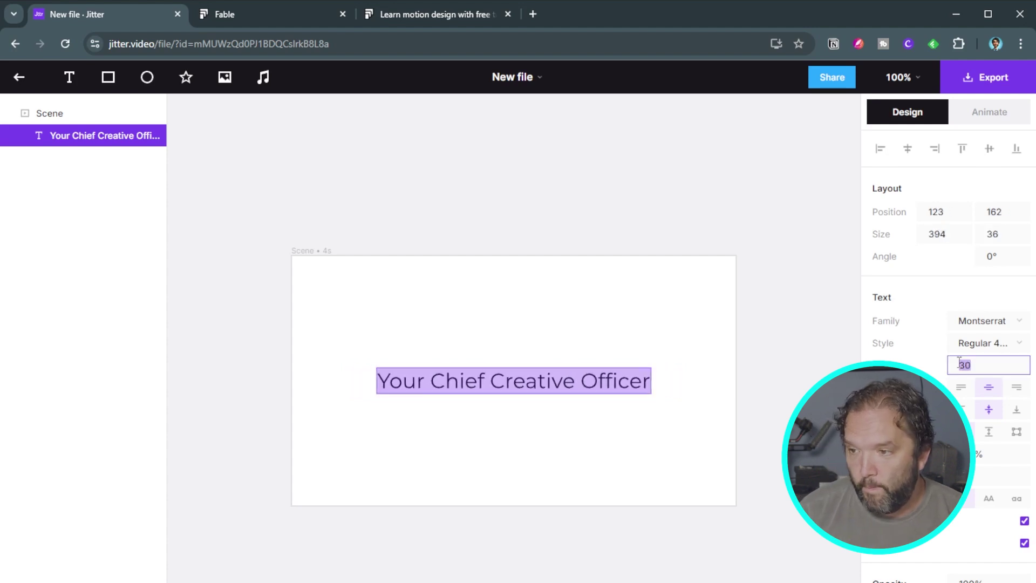
{"action": "key", "text": "Up"}
{"action": "key", "text": "Up"}
{"action": "key", "text": "Up"}
{"action": "key", "text": "Up"}
{"action": "key", "text": "Up"}
{"action": "key", "text": "Up"}
{"action": "key", "text": "Up"}
{"action": "key", "text": "Up"}
{"action": "key", "text": "Up"}
{"action": "key", "text": "Down"}
{"action": "key", "text": "Down"}
{"action": "key", "text": "Down"}
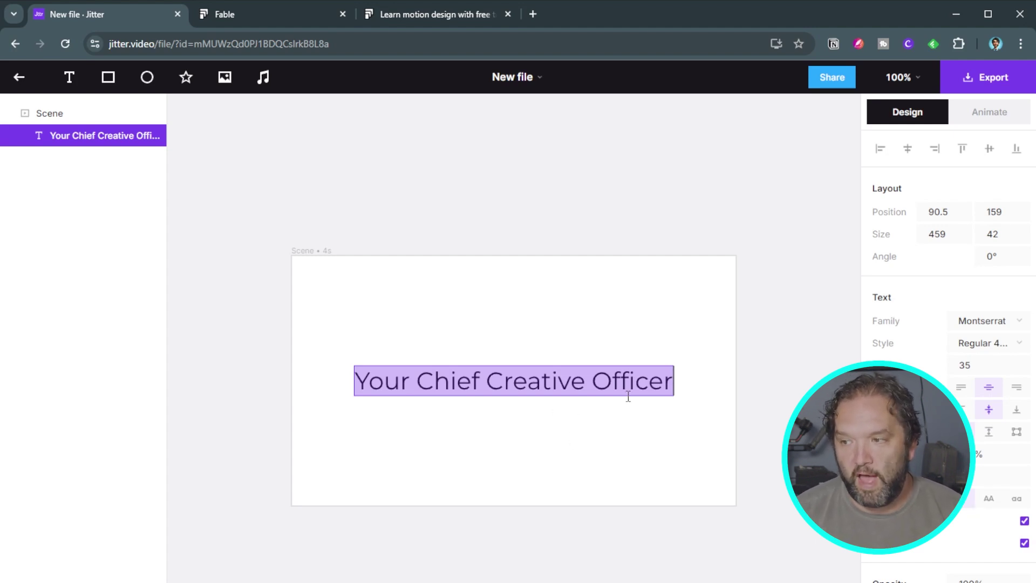
Add a second line 'Simplifying AI for creatives' under the title at font size 29.
{"action": "key", "text": "End"}
{"action": "key", "text": "Return"}
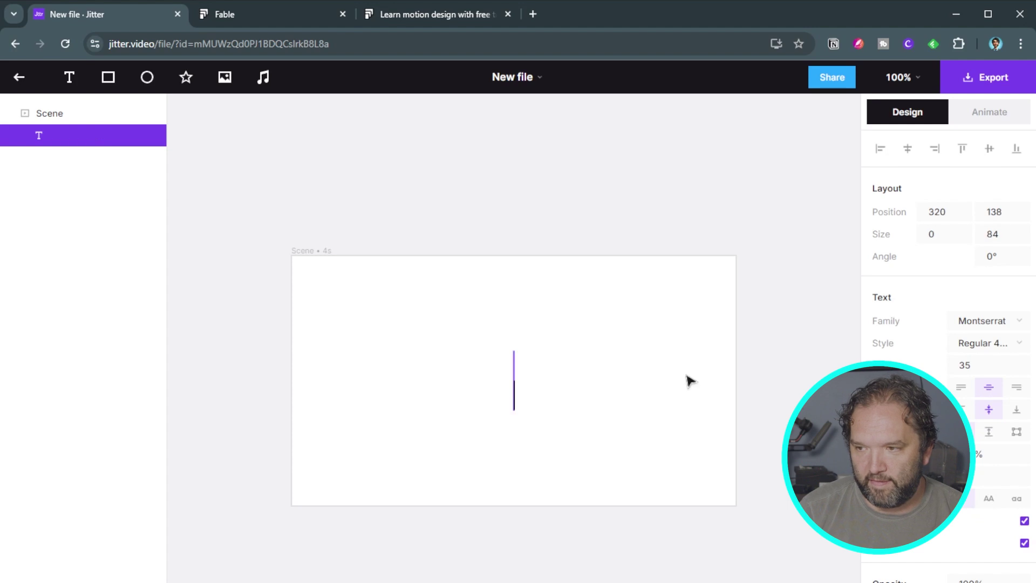
{"action": "type", "text": "Simplifying AI for "}
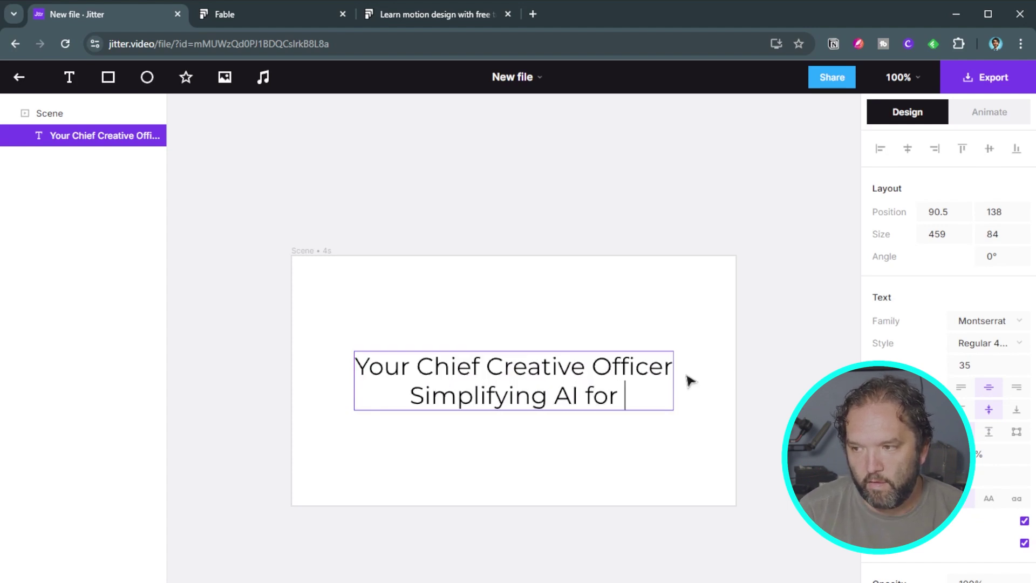
{"action": "type", "text": "creatives"}
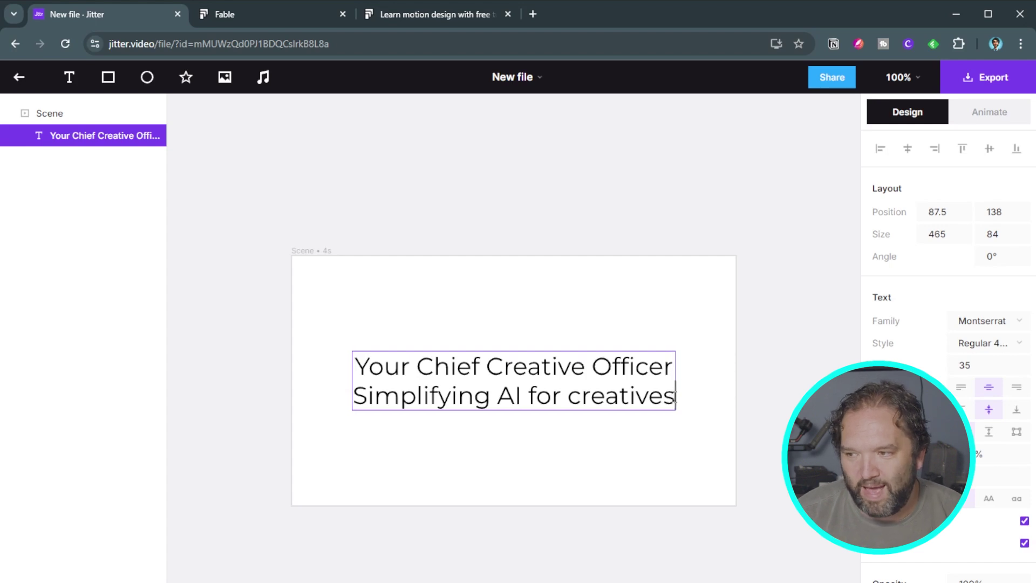
{"action": "left_click_drag", "start_coordinate": [675, 396], "coordinate": [382, 399]}
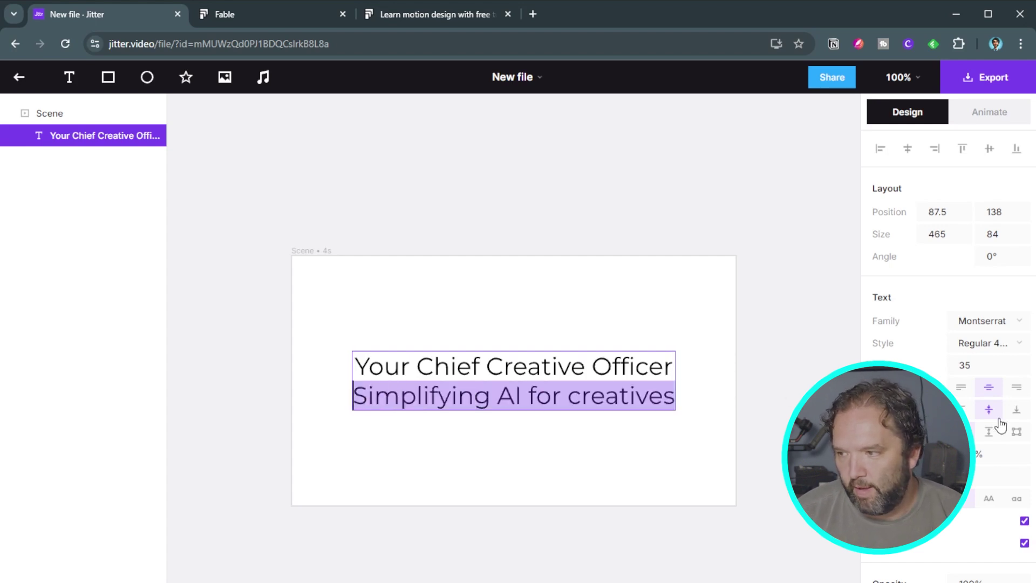
{"action": "key", "text": "Down"}
{"action": "key", "text": "Down"}
{"action": "key", "text": "Down"}
{"action": "key", "text": "Down"}
{"action": "key", "text": "Down"}
{"action": "key", "text": "Down"}
{"action": "key", "text": "Down"}
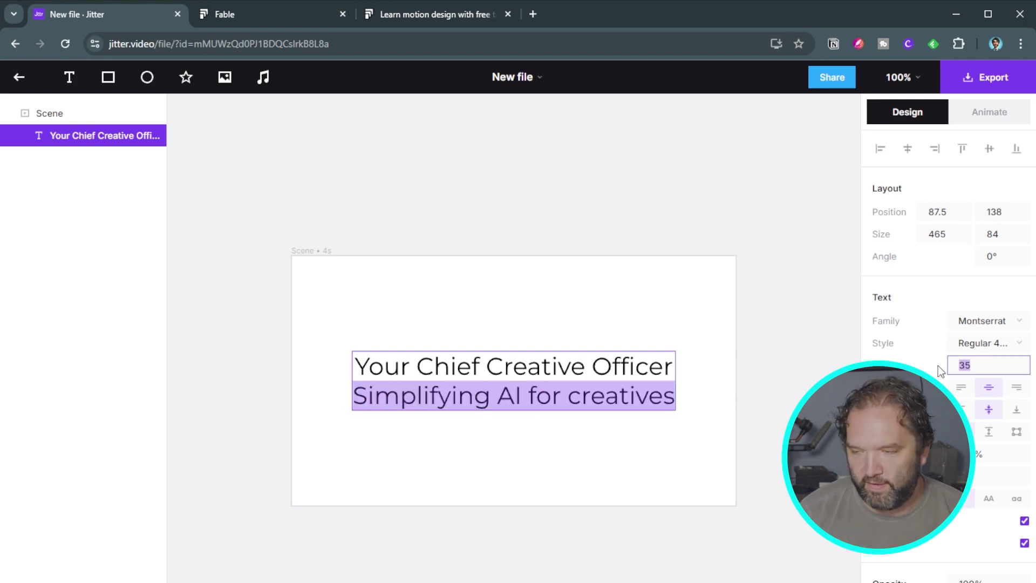
{"action": "key", "text": "Up"}
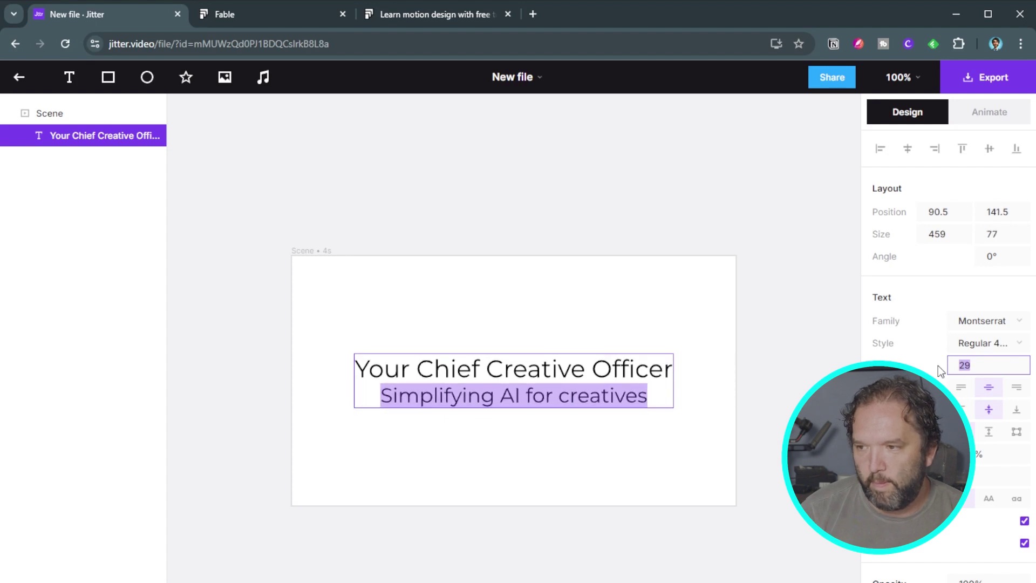
Select both text lines and increase their line height for looser spacing.
{"action": "left_click_drag", "start_coordinate": [653, 398], "coordinate": [325, 363]}
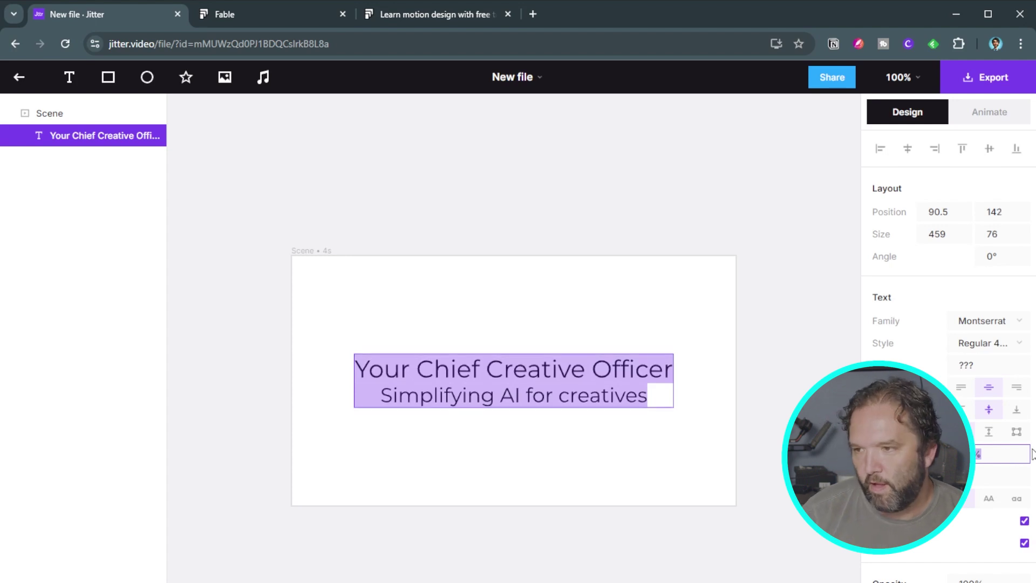
{"action": "key", "text": "Up"}
{"action": "key", "text": "Up"}
{"action": "key", "text": "Up"}
{"action": "key", "text": "Up"}
{"action": "key", "text": "Up"}
{"action": "key", "text": "Up"}
{"action": "key", "text": "Up"}
{"action": "key", "text": "Up"}
{"action": "key", "text": "Up"}
{"action": "key", "text": "Up"}
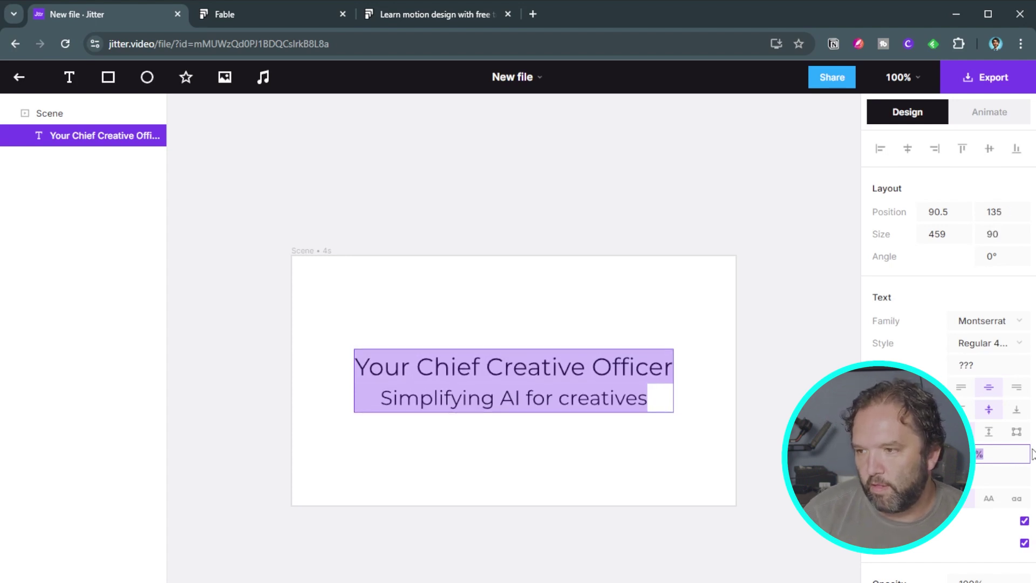
{"action": "key", "text": "Up"}
{"action": "key", "text": "Up"}
{"action": "key", "text": "Up"}
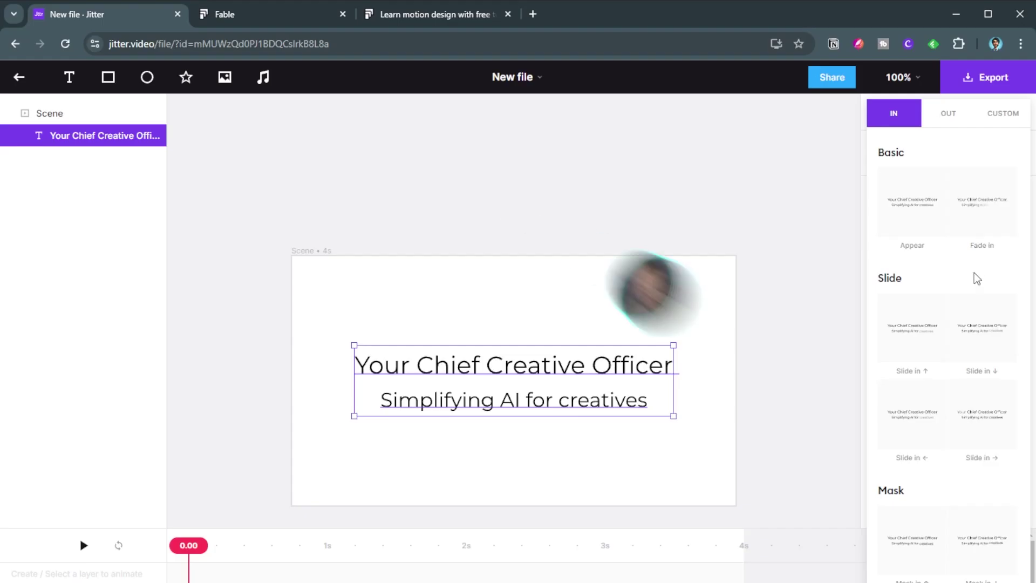
Apply the Appear entrance animation to the text, splitting the effect by words.
{"action": "scroll", "coordinate": [977, 279], "scroll_direction": "down", "scroll_amount": 1}
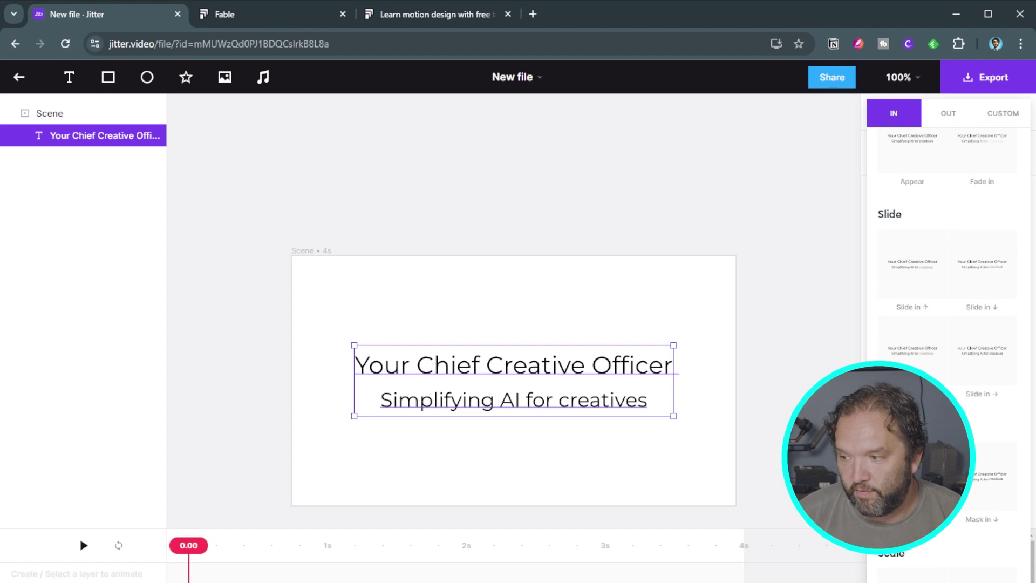
{"action": "scroll", "coordinate": [930, 581], "scroll_direction": "up", "scroll_amount": 1}
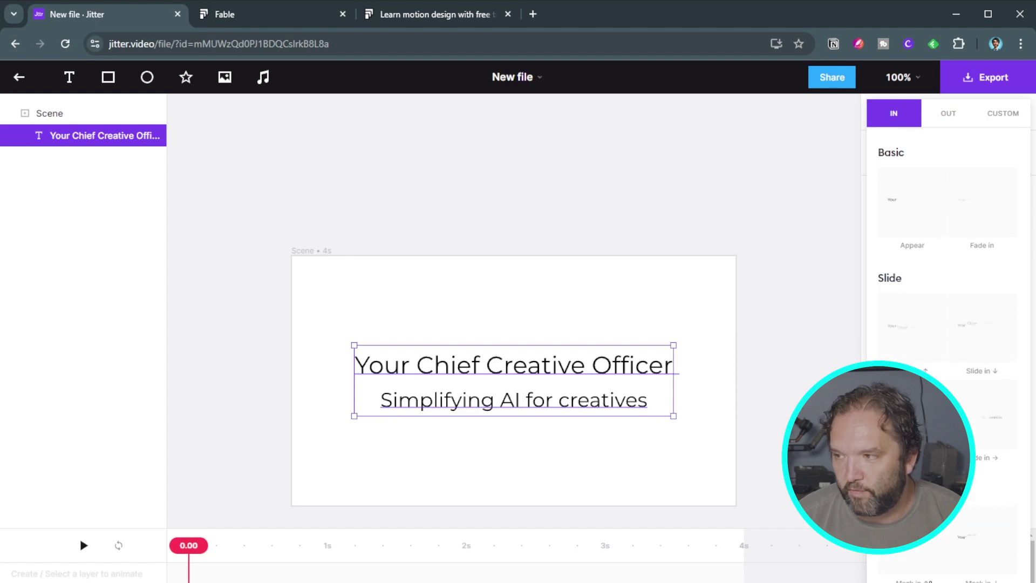
{"action": "left_click", "coordinate": [920, 201]}
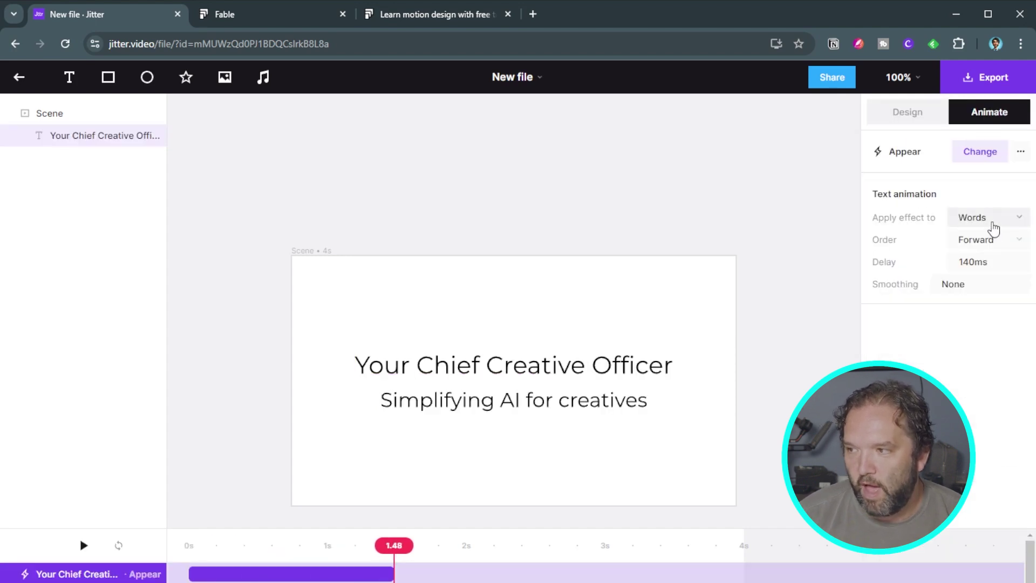
{"action": "left_click", "coordinate": [992, 222]}
{"action": "left_click", "coordinate": [986, 244]}
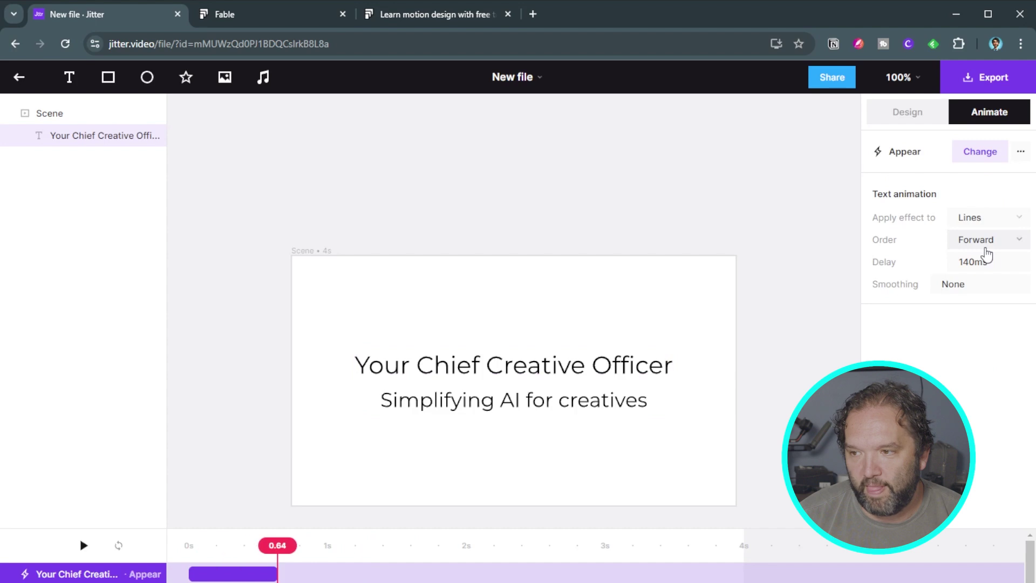
{"action": "left_click", "coordinate": [988, 219]}
{"action": "left_click", "coordinate": [981, 167]}
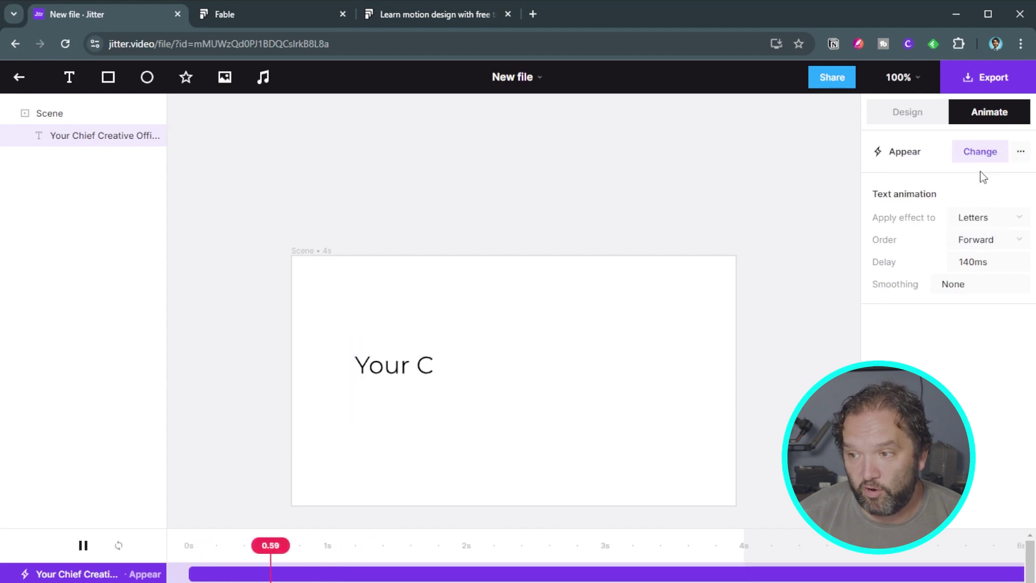
{"action": "left_click", "coordinate": [984, 221]}
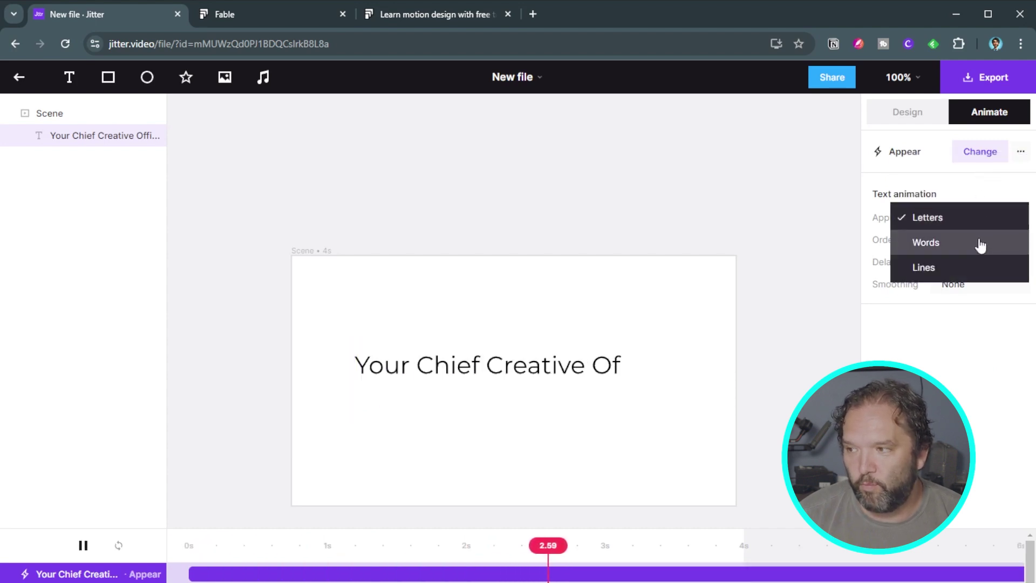
{"action": "left_click", "coordinate": [981, 245]}
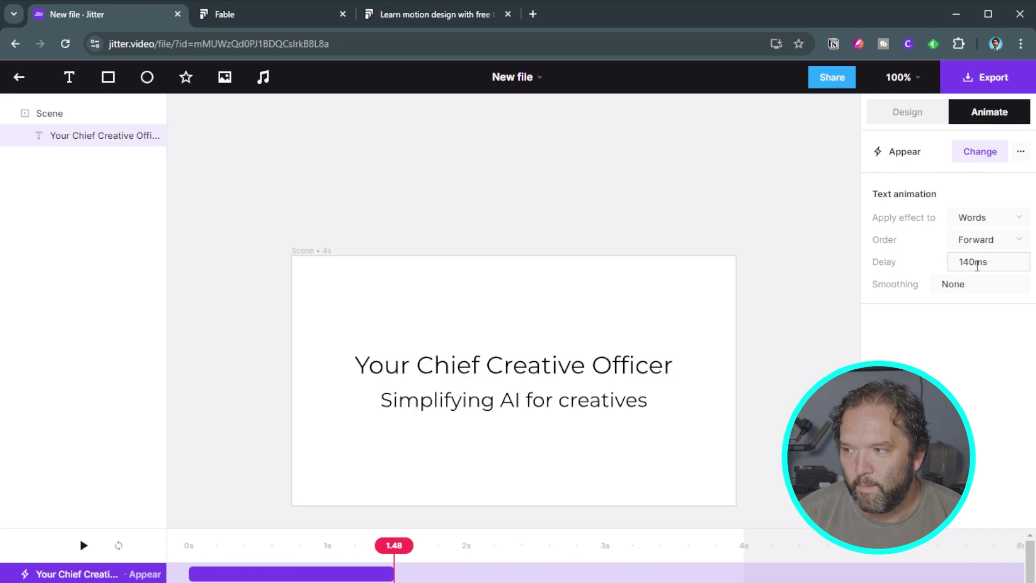
{"action": "left_click", "coordinate": [988, 155]}
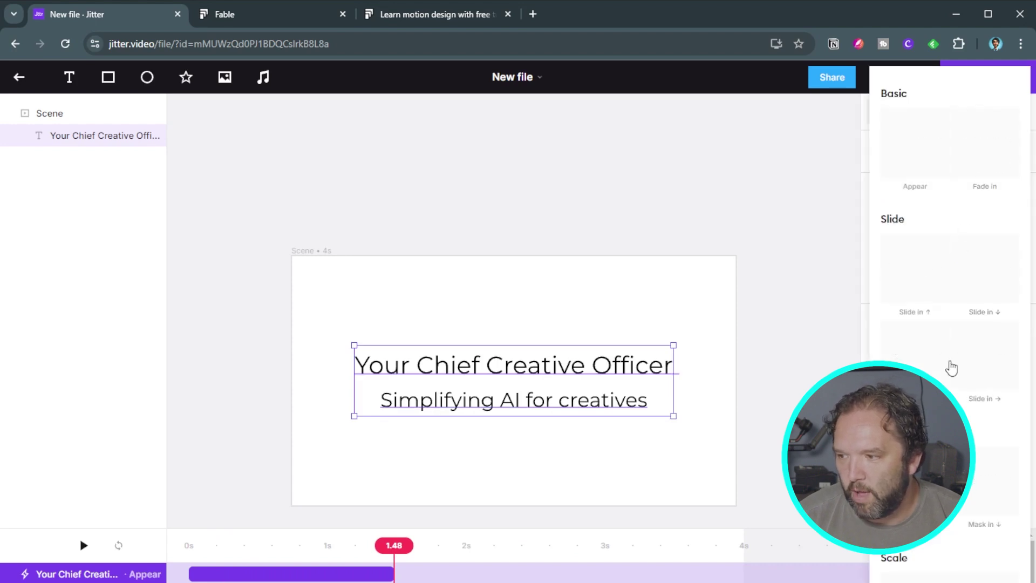
Switch the text effect to an upward Mask in with a 100ms word stagger.
{"action": "left_click", "coordinate": [915, 480]}
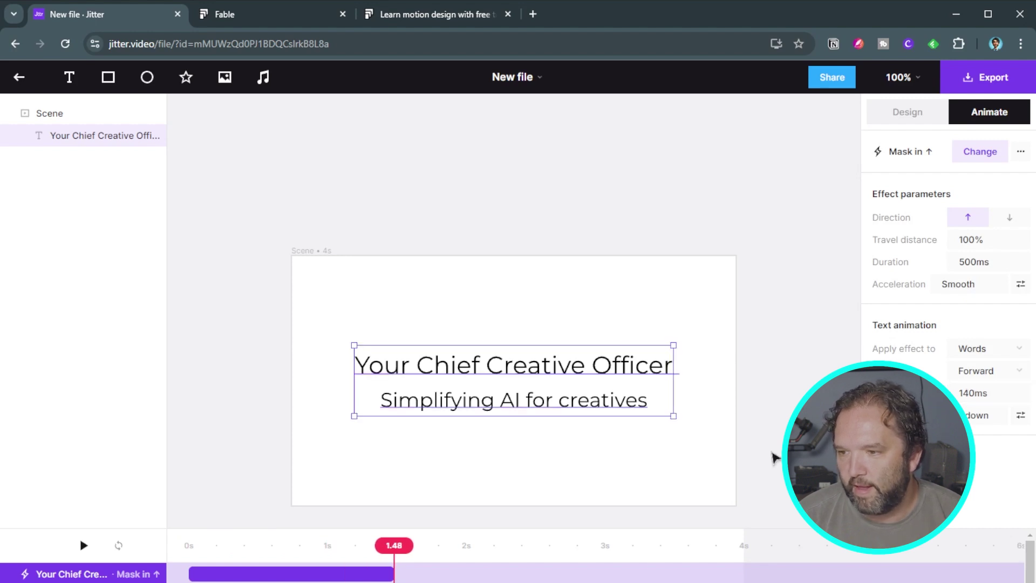
{"action": "key", "text": "space"}
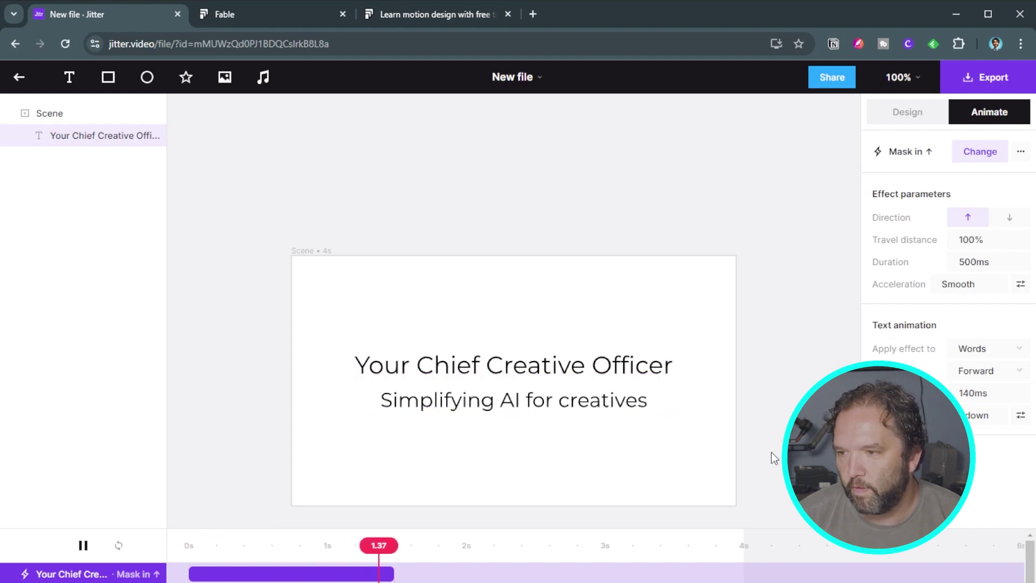
{"action": "key", "text": "space"}
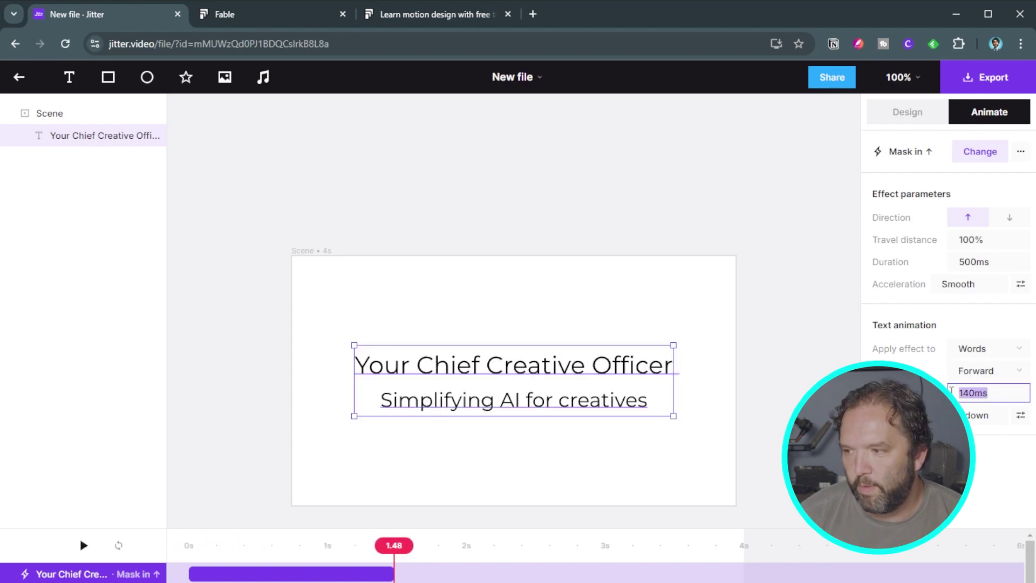
{"action": "type", "text": "110"}
{"action": "key", "text": "Return"}
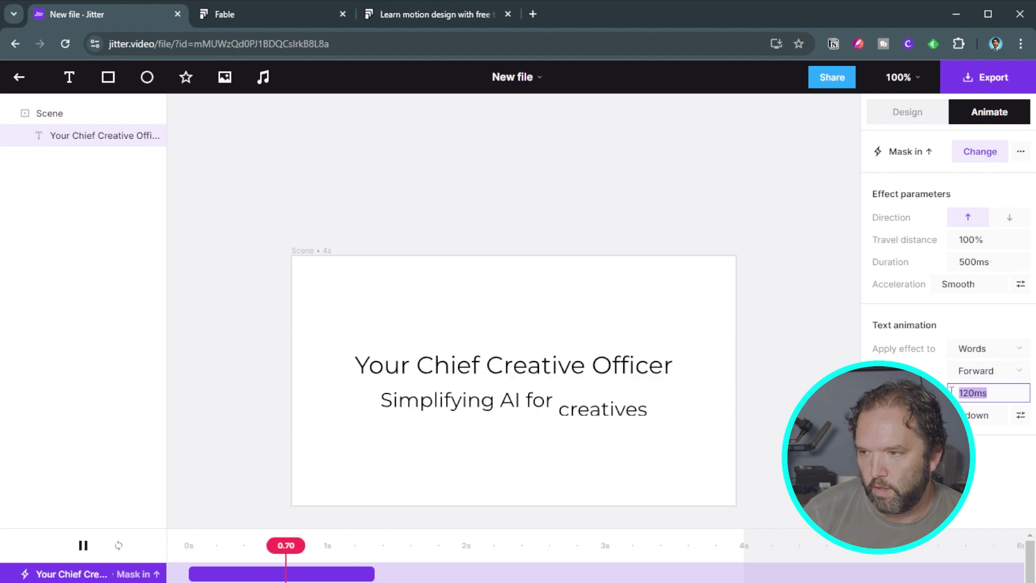
{"action": "type", "text": "100"}
{"action": "key", "text": "Return"}
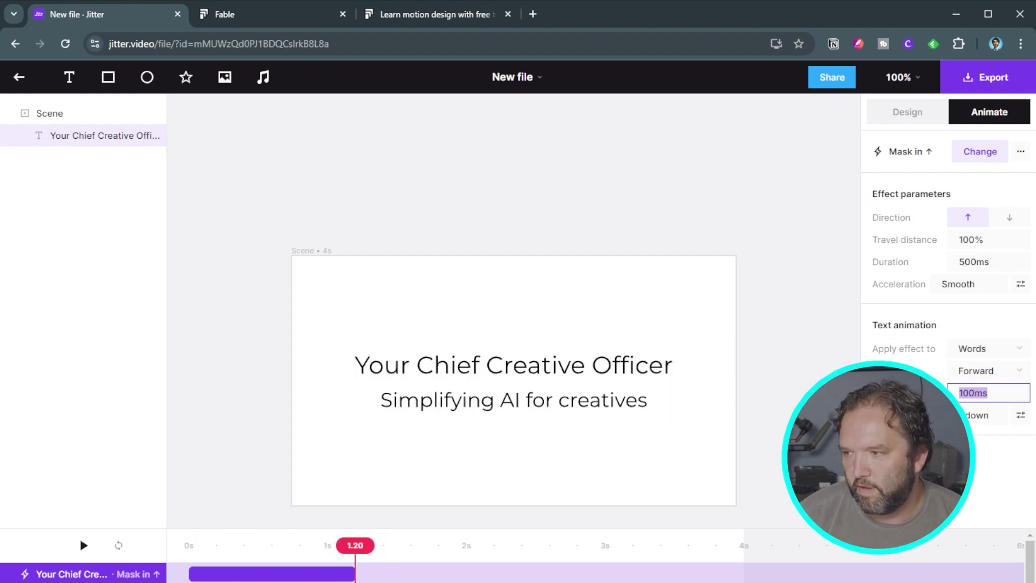
Give the text reveal Slow down easing with strength 33.
{"action": "left_click", "coordinate": [976, 417]}
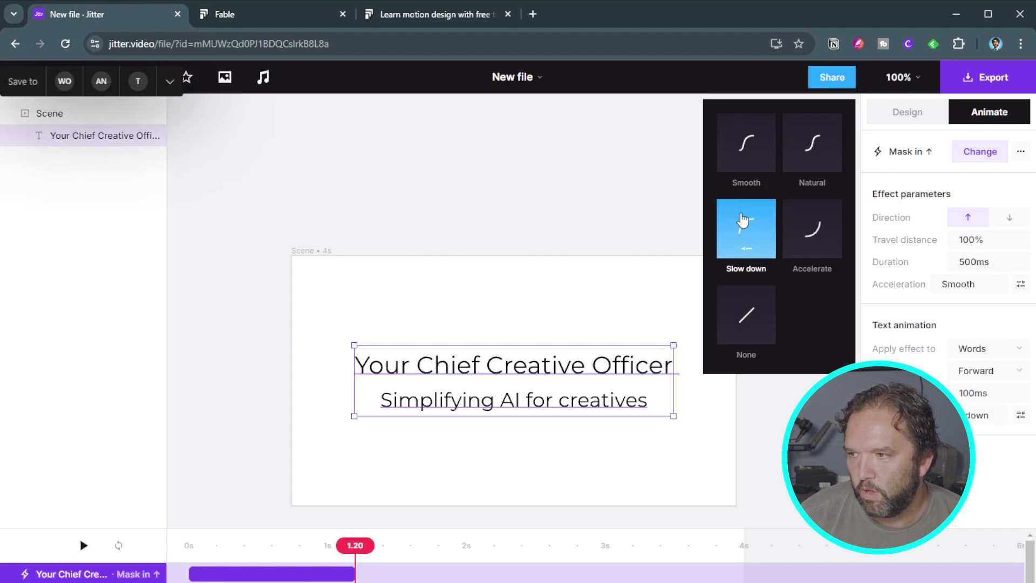
{"action": "left_click", "coordinate": [749, 164]}
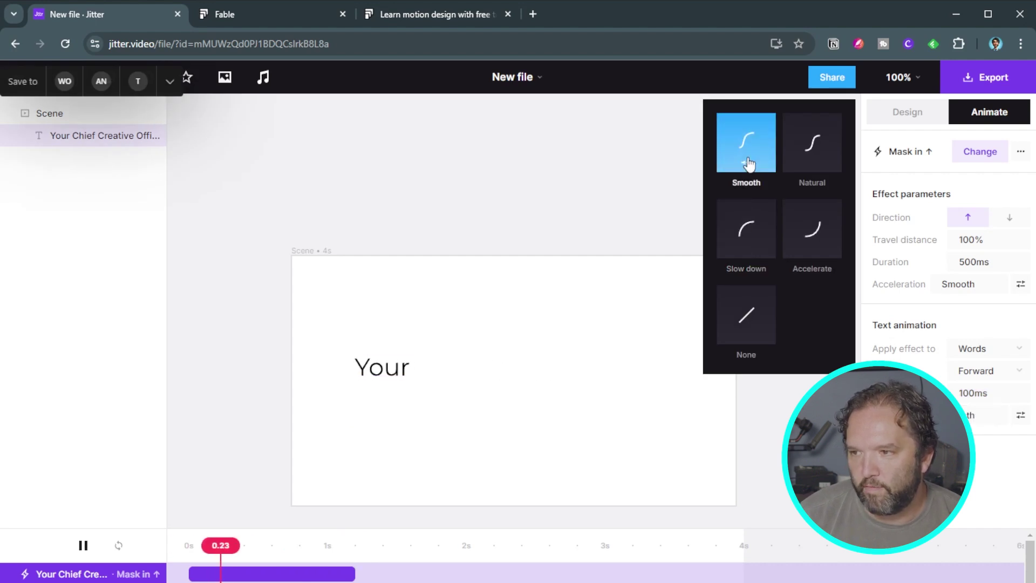
{"action": "left_click", "coordinate": [801, 157]}
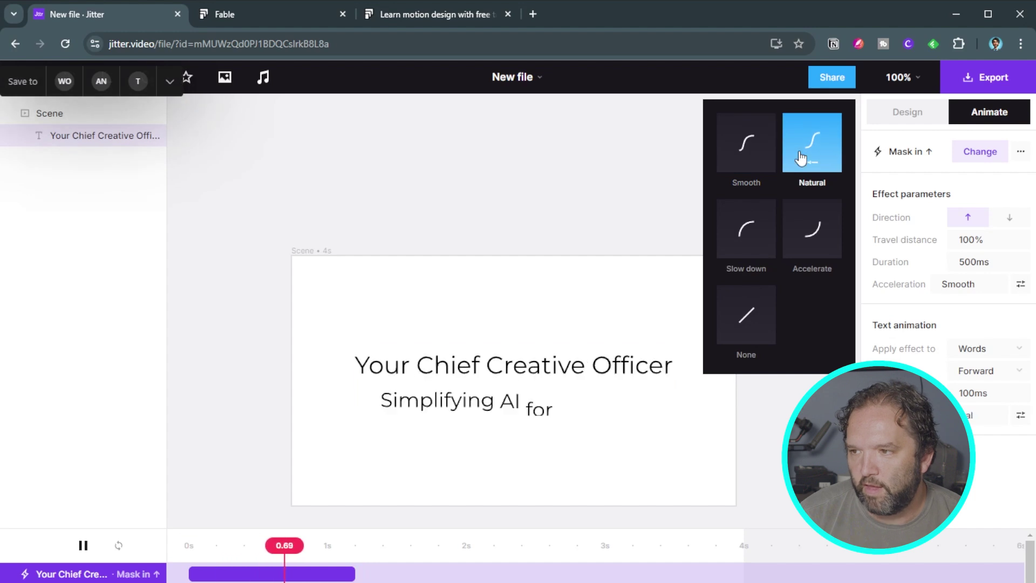
{"action": "left_click", "coordinate": [814, 227]}
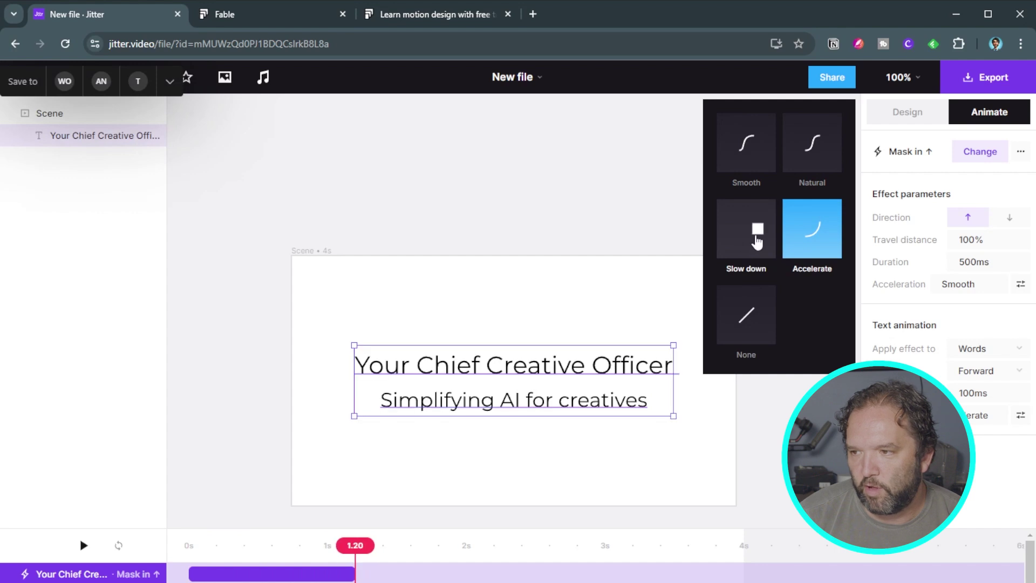
{"action": "left_click", "coordinate": [757, 318]}
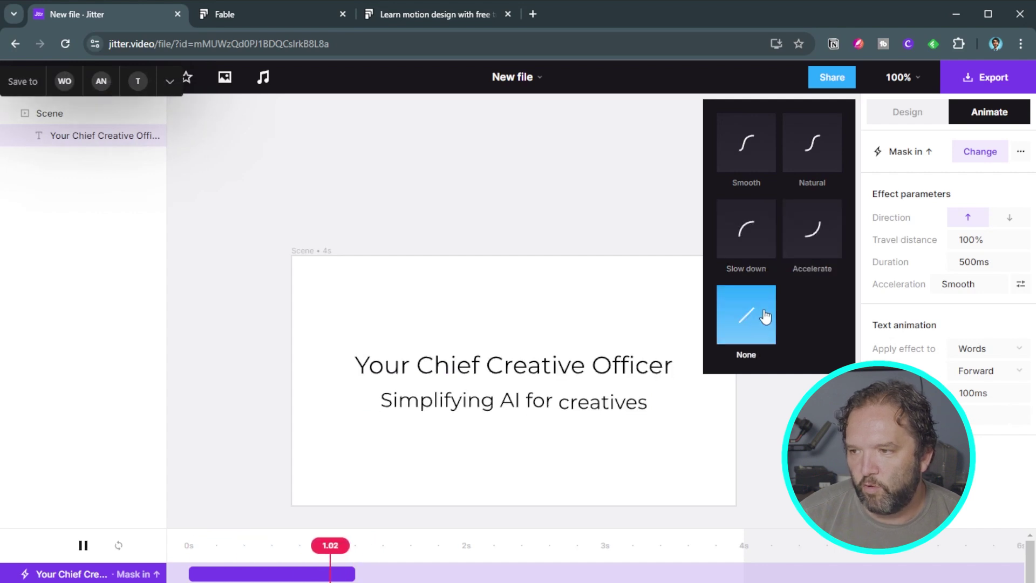
{"action": "left_click", "coordinate": [819, 158]}
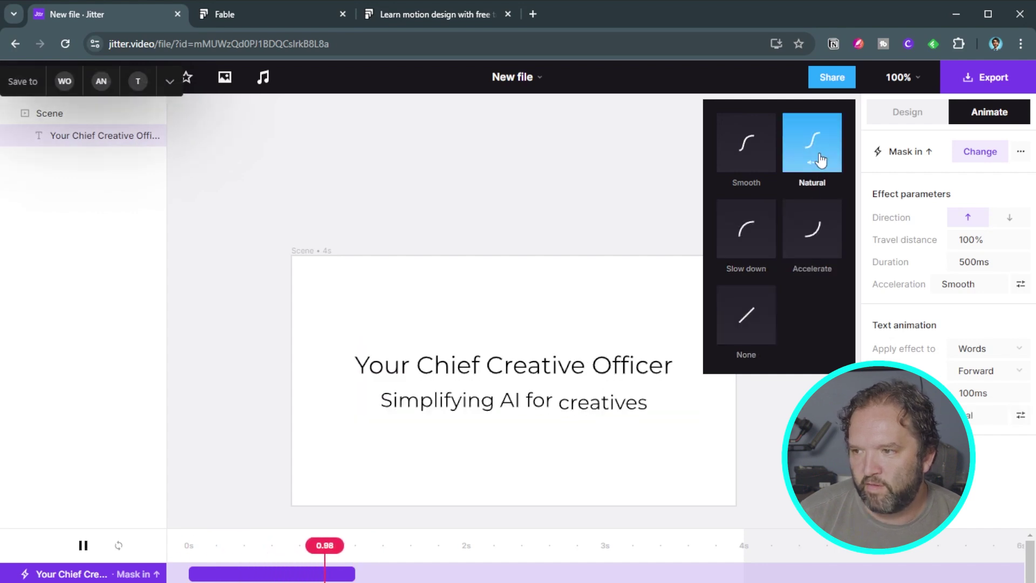
{"action": "left_click", "coordinate": [742, 246]}
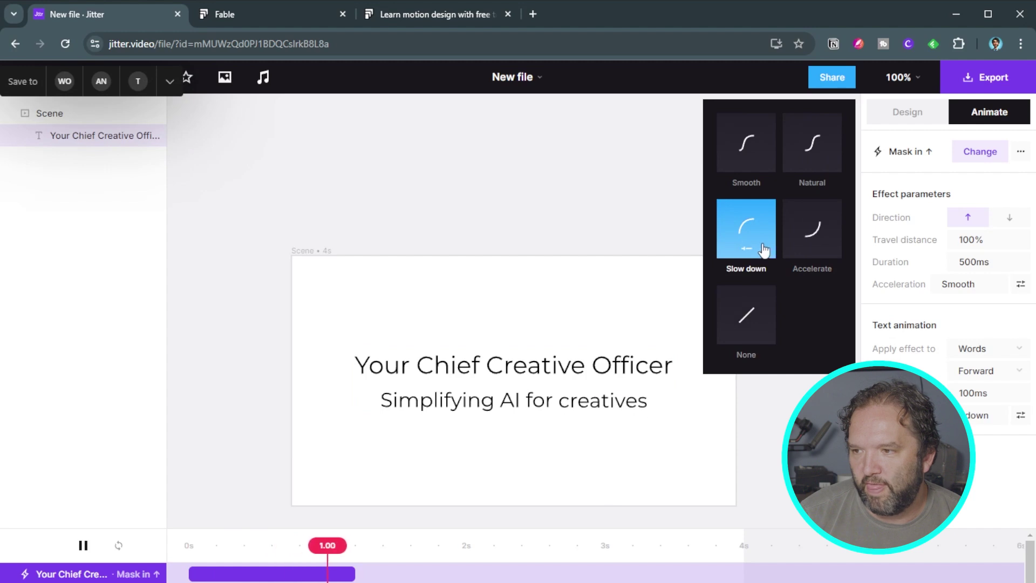
{"action": "left_click", "coordinate": [753, 240]}
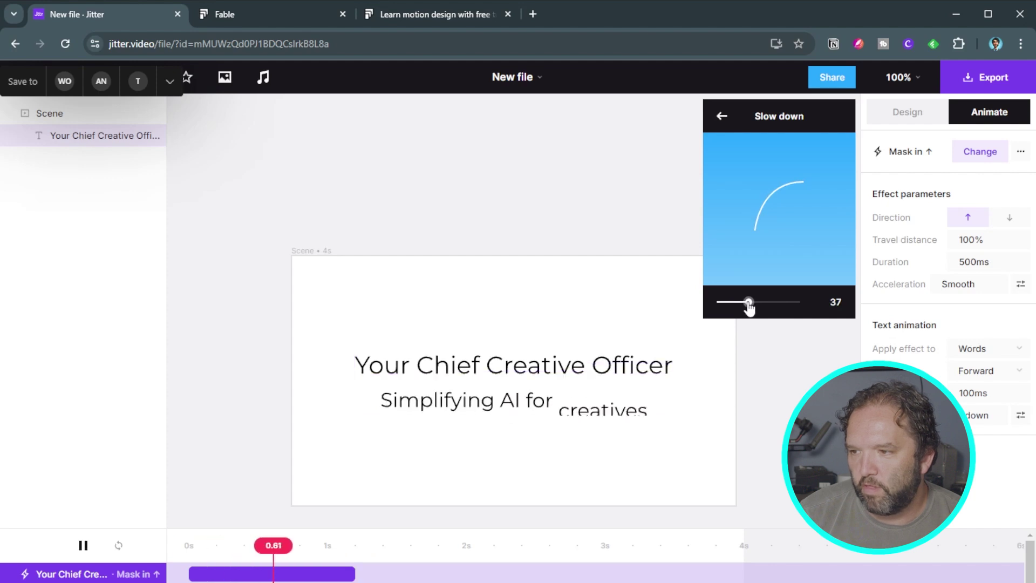
{"action": "left_click_drag", "start_coordinate": [748, 306], "coordinate": [744, 305]}
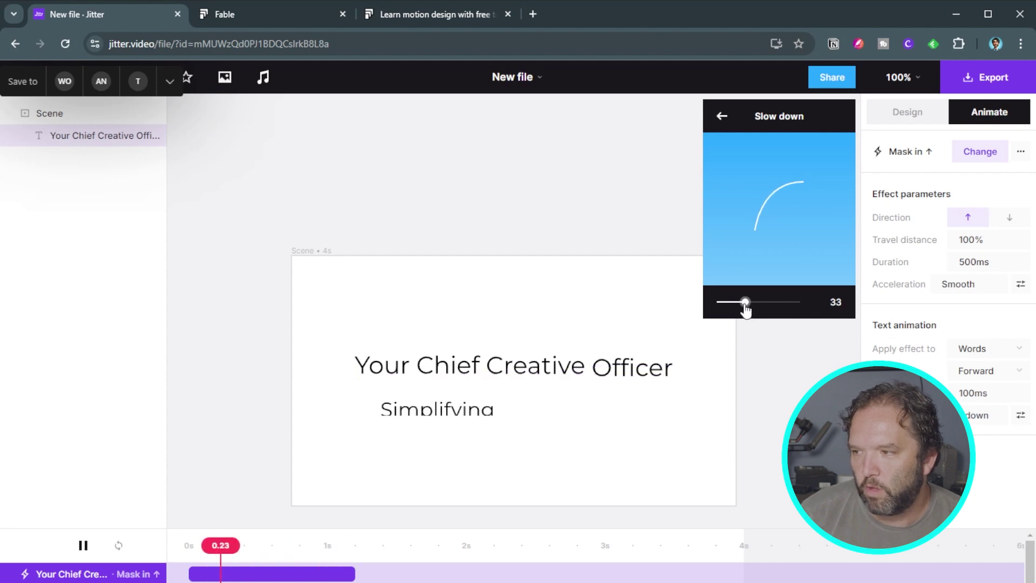
{"action": "left_click", "coordinate": [721, 117]}
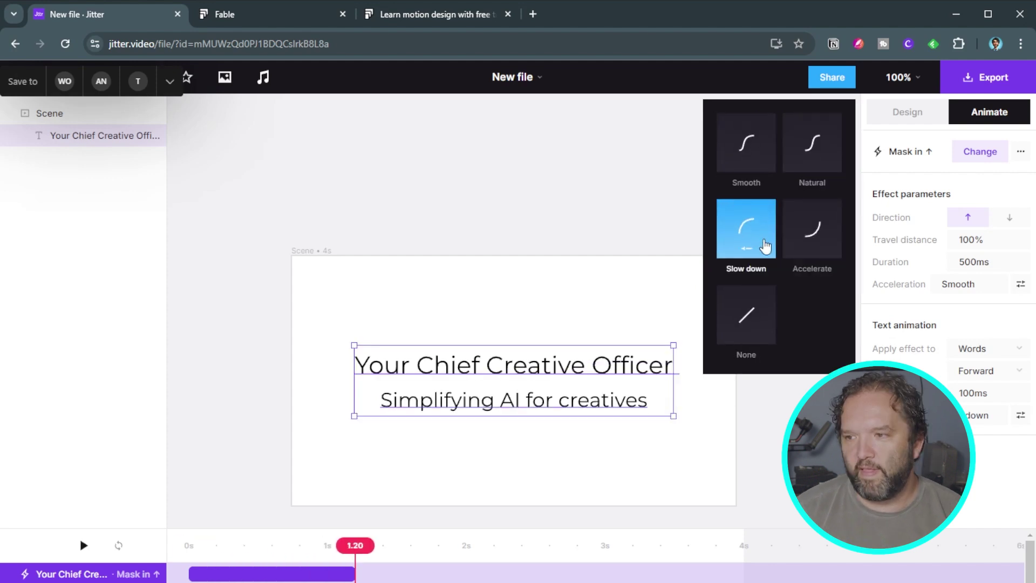
Deselect the text and play the scene to preview the word reveal.
{"action": "key", "text": "Escape"}
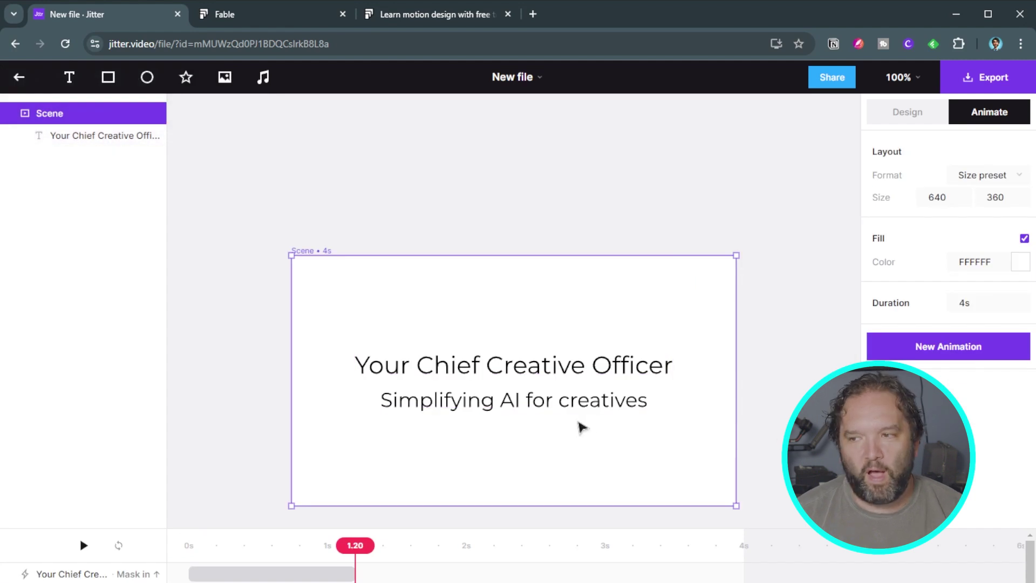
{"action": "key", "text": "space"}
{"action": "key", "text": "space"}
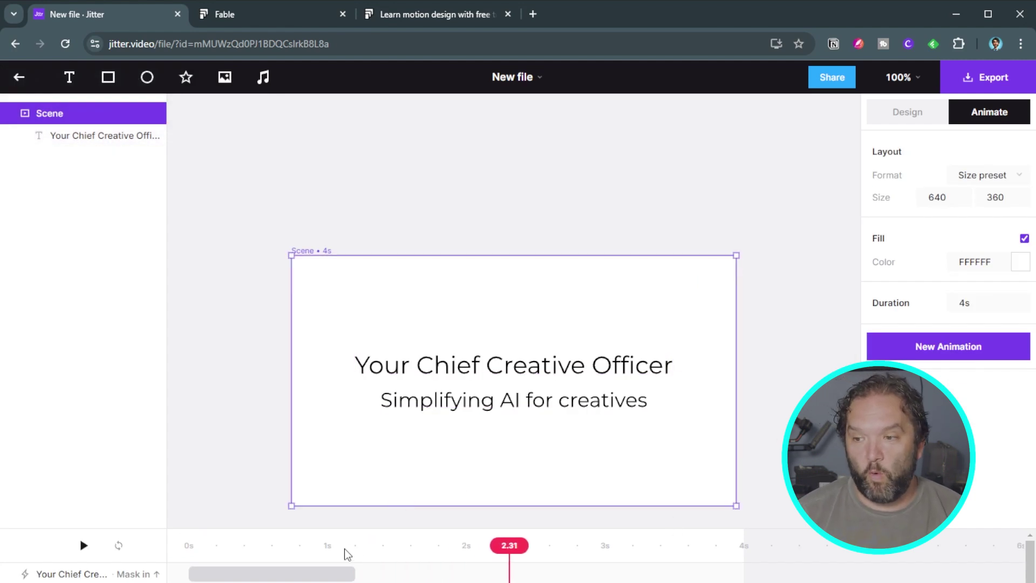
{"action": "left_click_drag", "start_coordinate": [344, 548], "coordinate": [179, 550]}
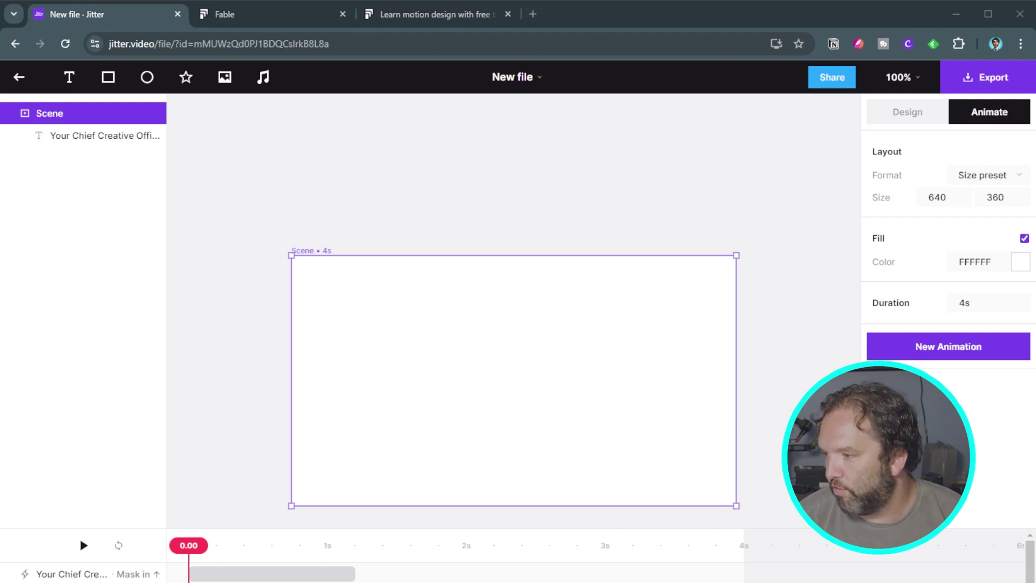
Add the AI head illustration, scale it to fill the scene, and place it beneath the title.
{"action": "left_click_drag", "start_coordinate": [291, 255], "coordinate": [290, 252]}
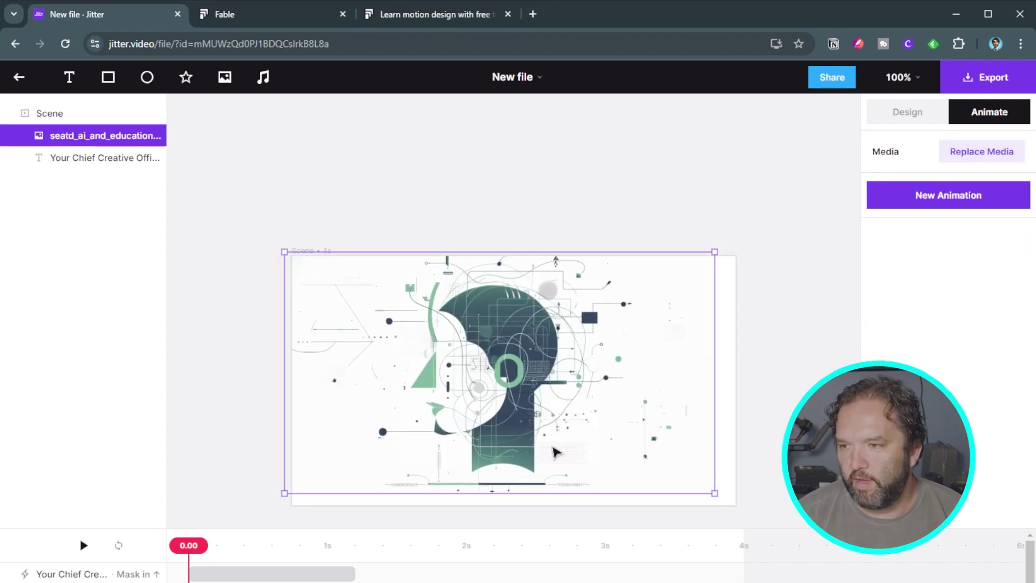
{"action": "left_click_drag", "start_coordinate": [714, 496], "coordinate": [736, 506]}
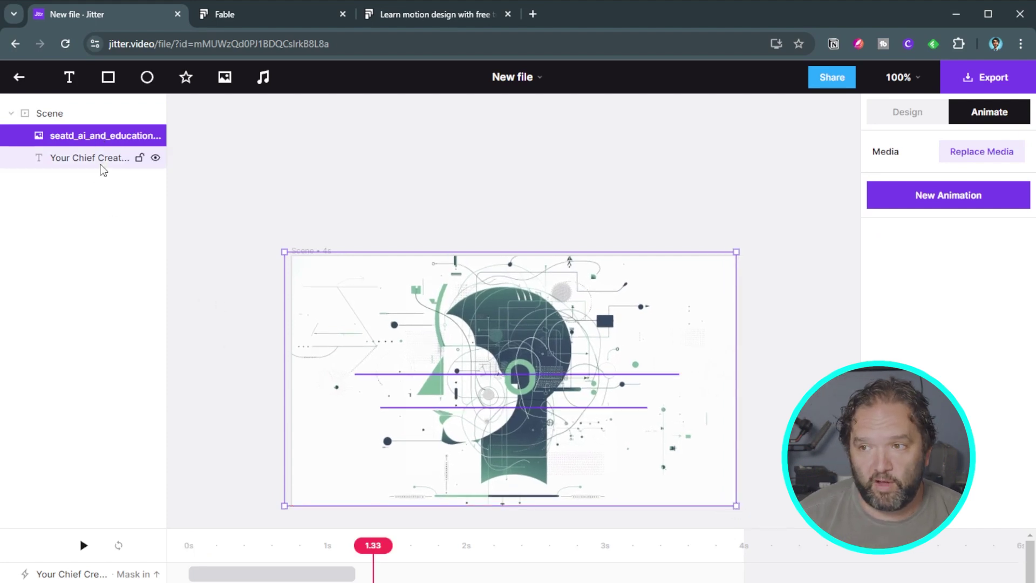
{"action": "left_click_drag", "start_coordinate": [98, 157], "coordinate": [96, 170]}
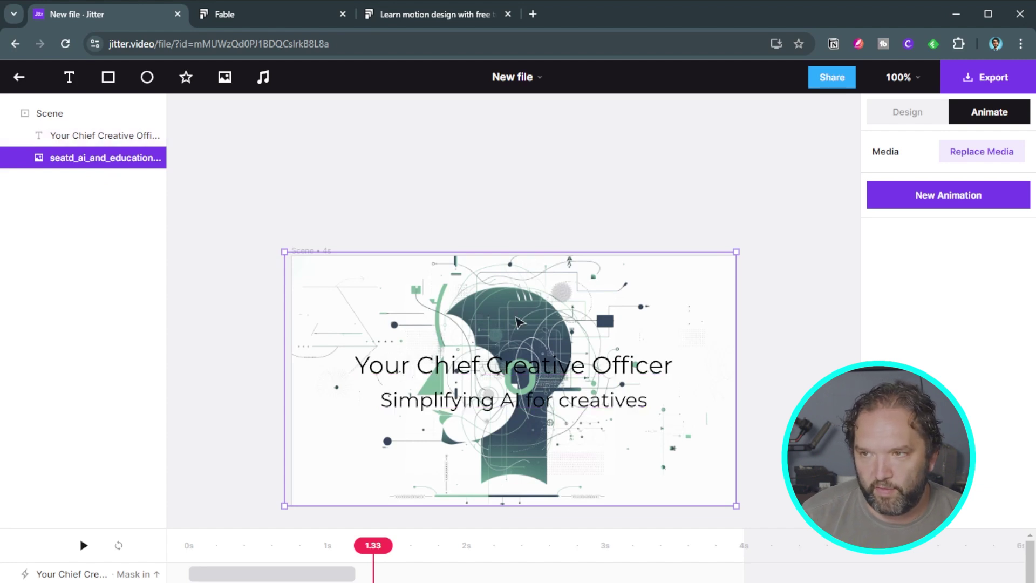
Add a grey rectangle stretched into a 482 × 133 bar over the title, at 79% opacity.
{"action": "left_click", "coordinate": [108, 77]}
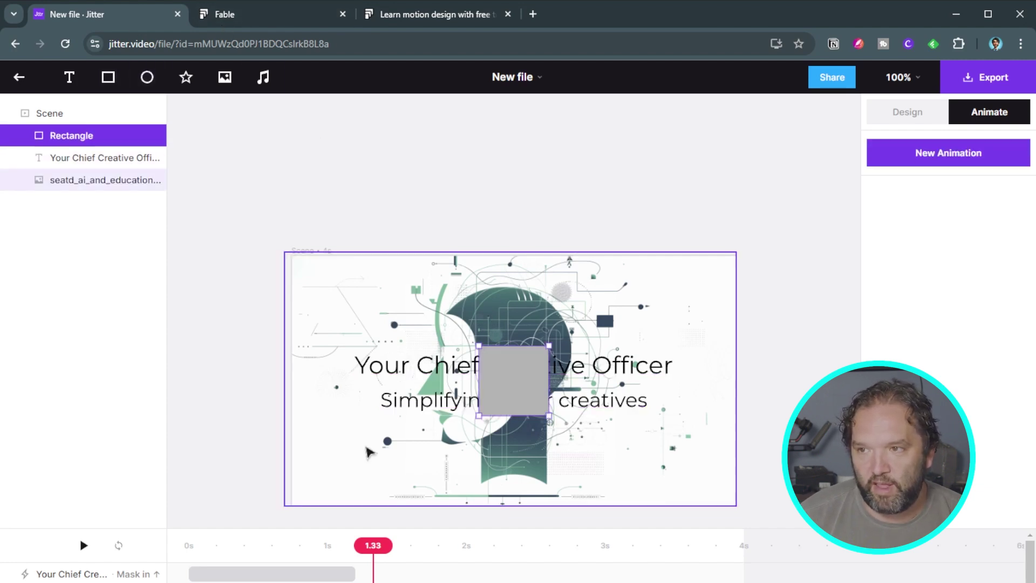
{"action": "left_click_drag", "start_coordinate": [478, 379], "coordinate": [349, 380]}
{"action": "left_click_drag", "start_coordinate": [546, 381], "coordinate": [682, 382]}
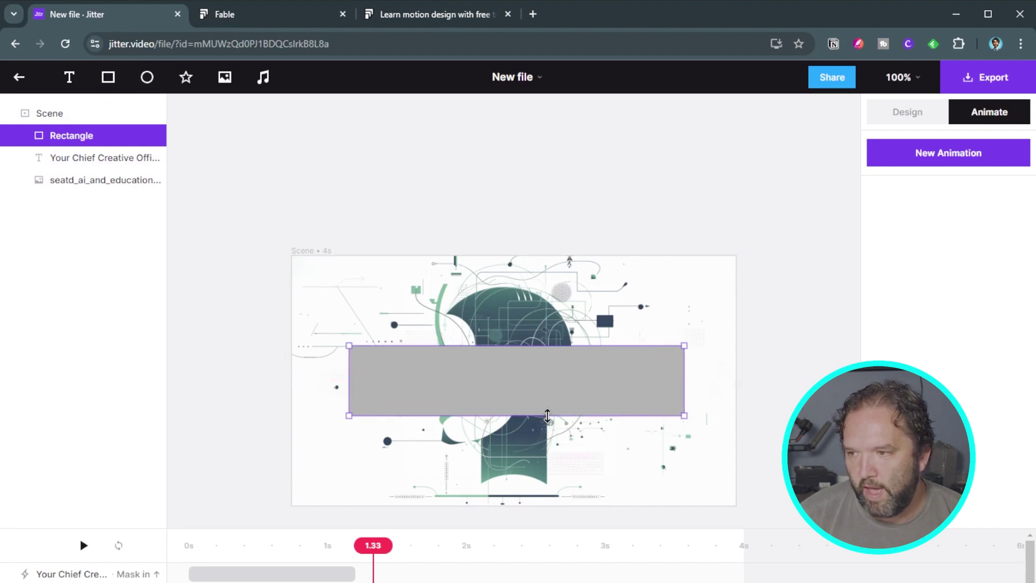
{"action": "left_click_drag", "start_coordinate": [547, 416], "coordinate": [546, 431]}
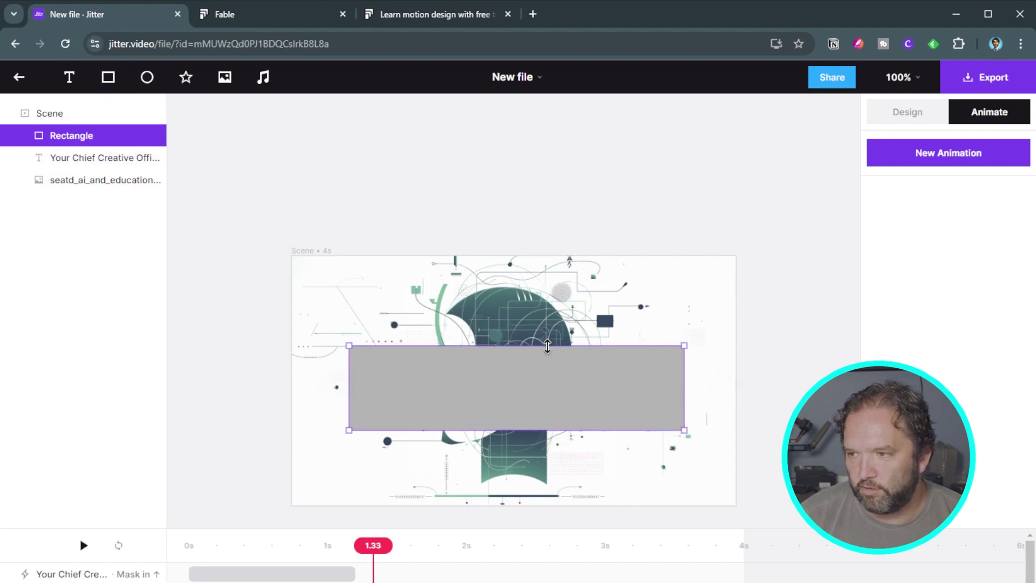
{"action": "left_click_drag", "start_coordinate": [547, 346], "coordinate": [547, 337]}
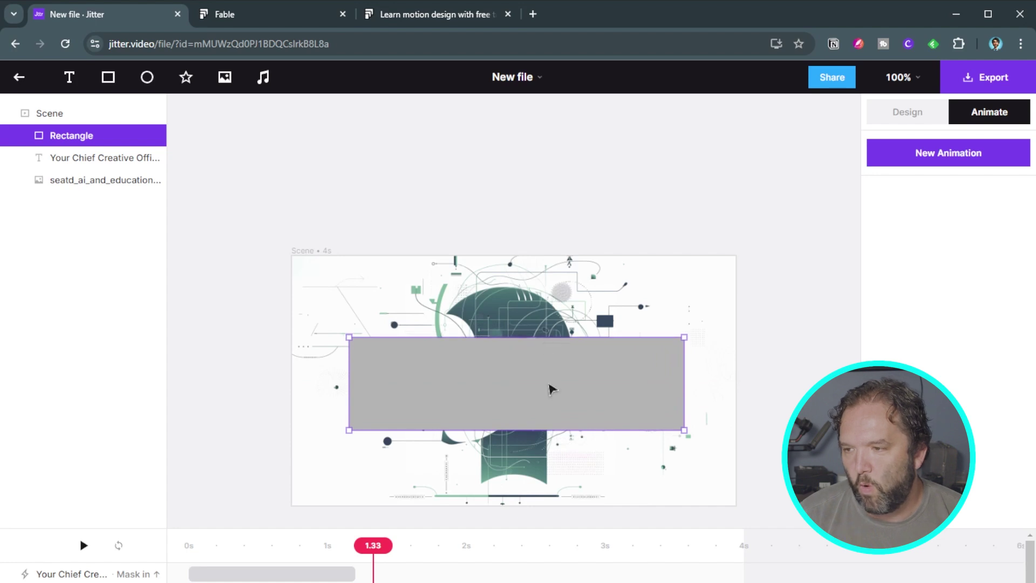
{"action": "left_click", "coordinate": [904, 112]}
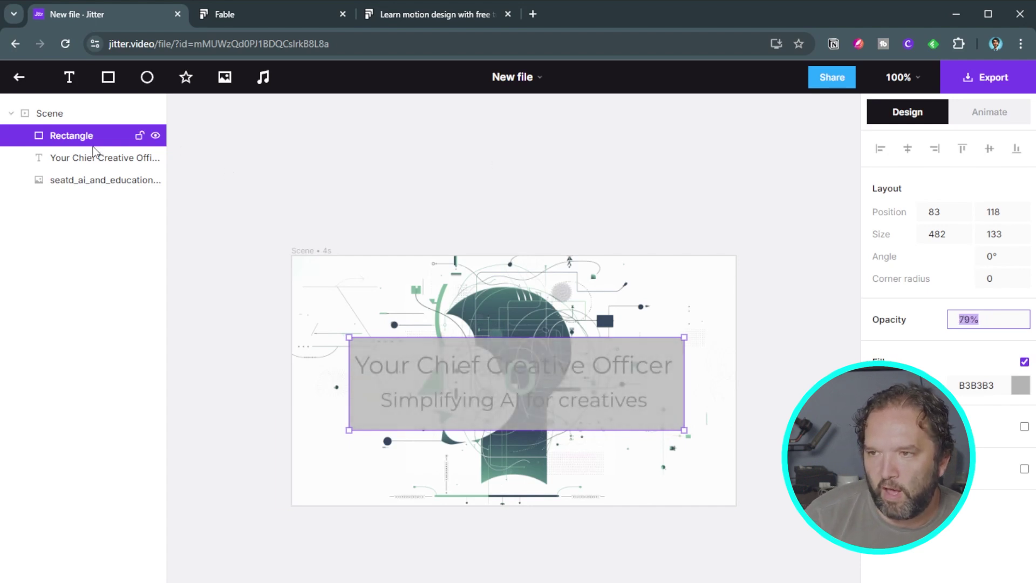
Move the grey bar behind the title and resize it to 507 × 121.
{"action": "left_click_drag", "start_coordinate": [99, 170], "coordinate": [99, 170]}
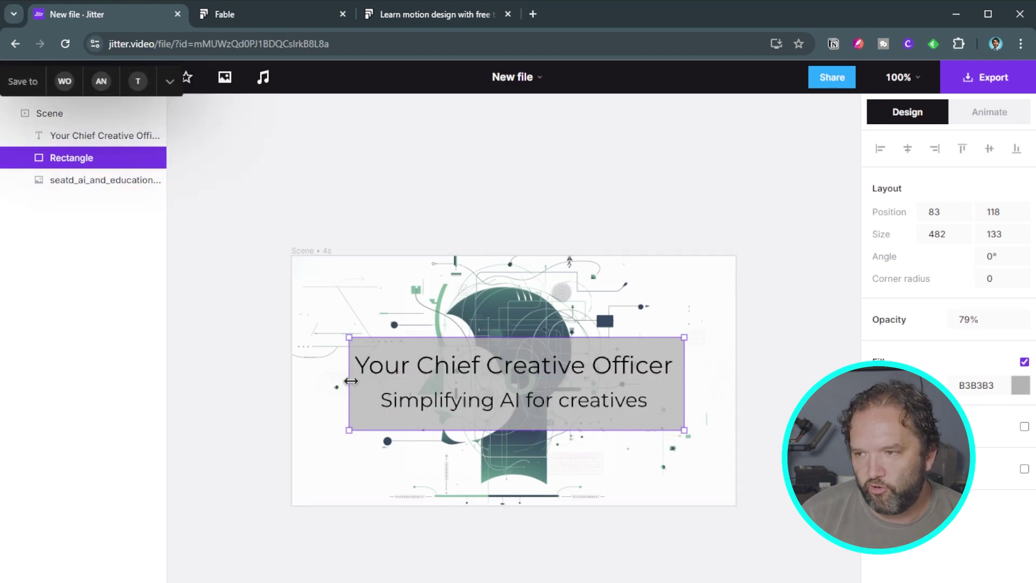
{"action": "left_click_drag", "start_coordinate": [349, 397], "coordinate": [339, 397]}
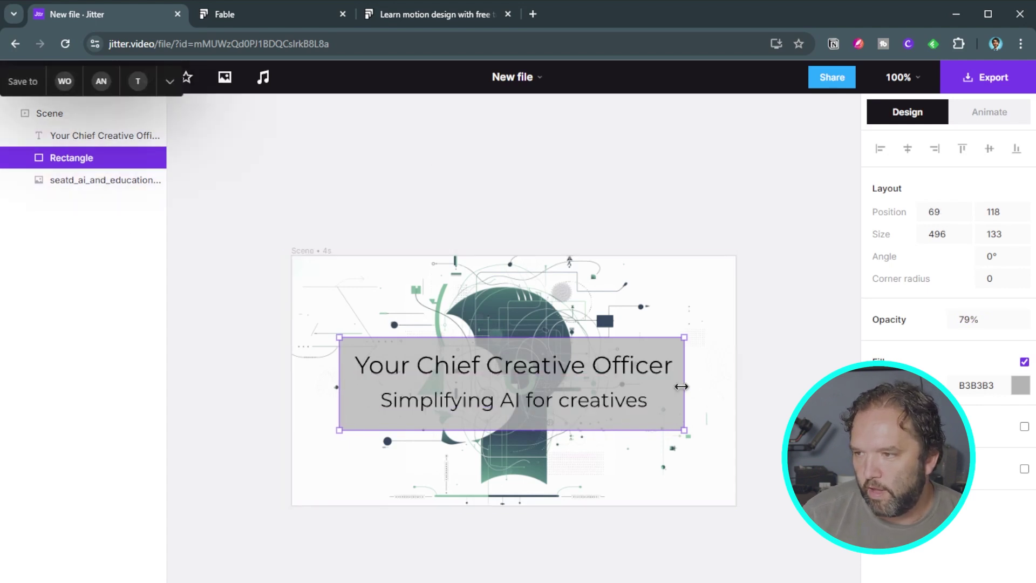
{"action": "left_click_drag", "start_coordinate": [684, 397], "coordinate": [691, 398]}
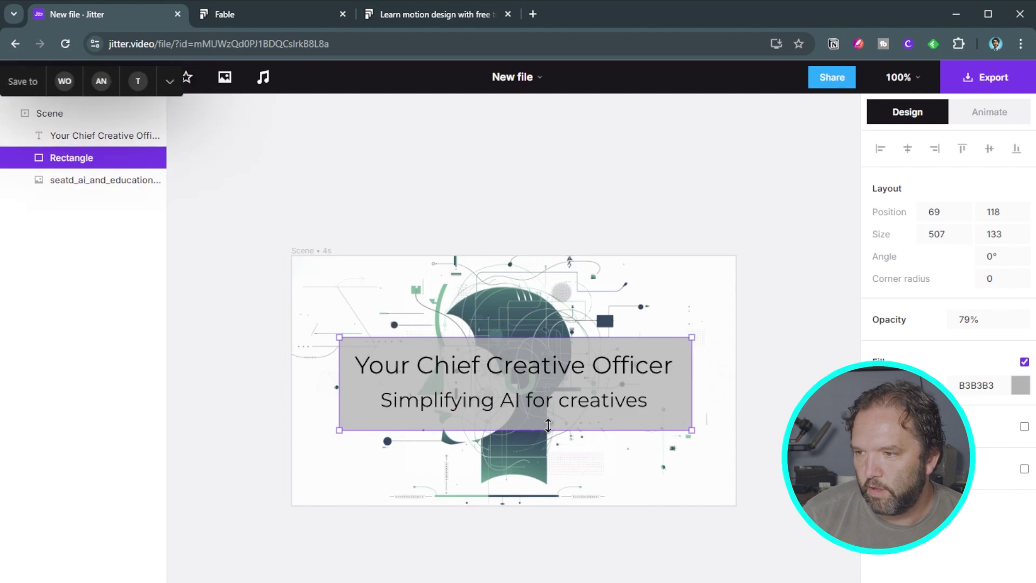
{"action": "left_click_drag", "start_coordinate": [548, 430], "coordinate": [548, 425]}
{"action": "left_click_drag", "start_coordinate": [548, 337], "coordinate": [548, 341]}
Raise the grey bar's opacity to 86% and keep its layer selected.
{"action": "left_click", "coordinate": [554, 374]}
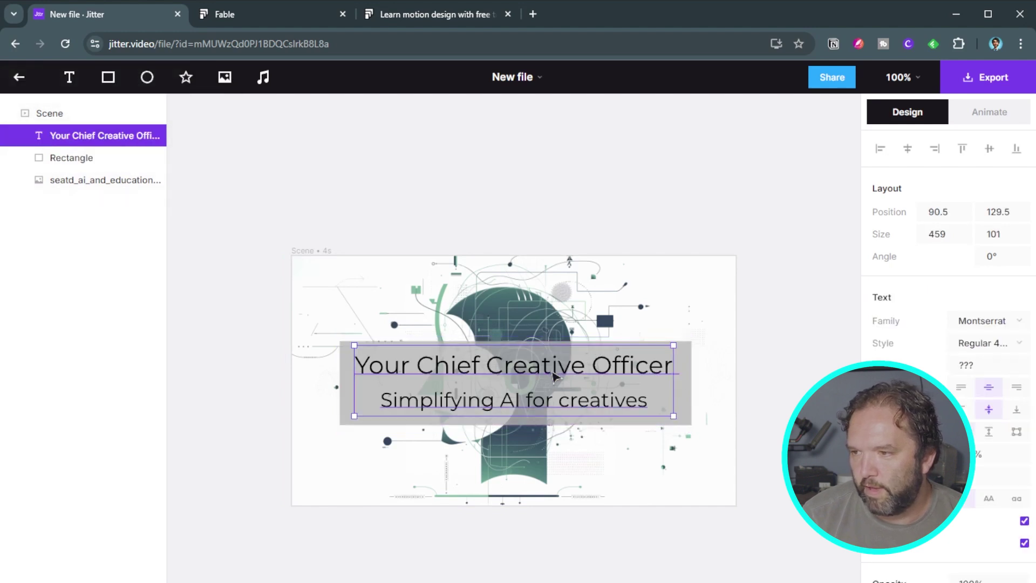
{"action": "left_click", "coordinate": [347, 374]}
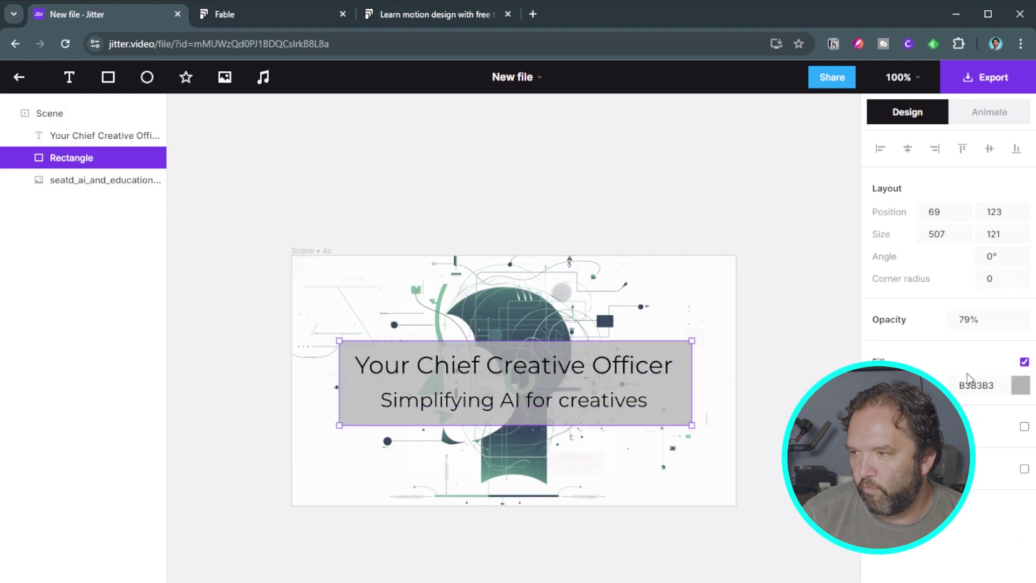
{"action": "key", "text": "Up"}
{"action": "key", "text": "Up"}
{"action": "key", "text": "Up"}
{"action": "key", "text": "Up"}
{"action": "key", "text": "Up"}
{"action": "key", "text": "Up"}
{"action": "key", "text": "Up"}
{"action": "key", "text": "Up"}
{"action": "key", "text": "Up"}
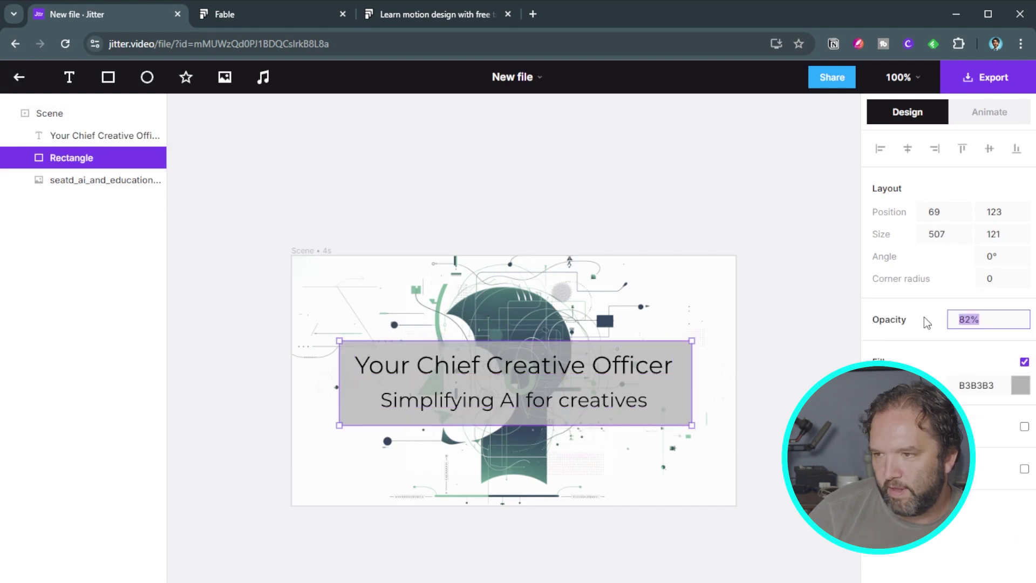
{"action": "key", "text": "Down"}
{"action": "key", "text": "Down"}
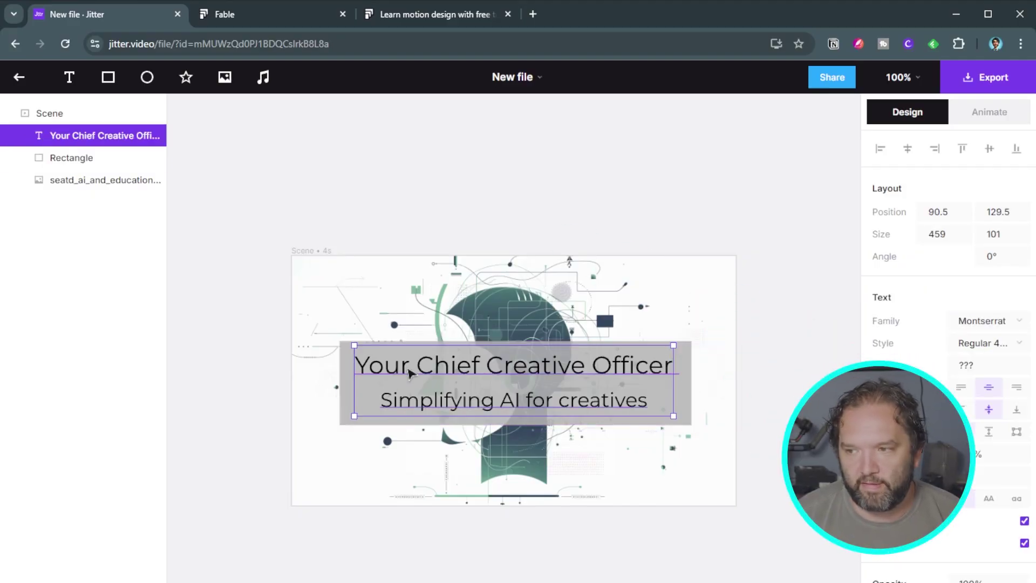
{"action": "left_click", "coordinate": [345, 403]}
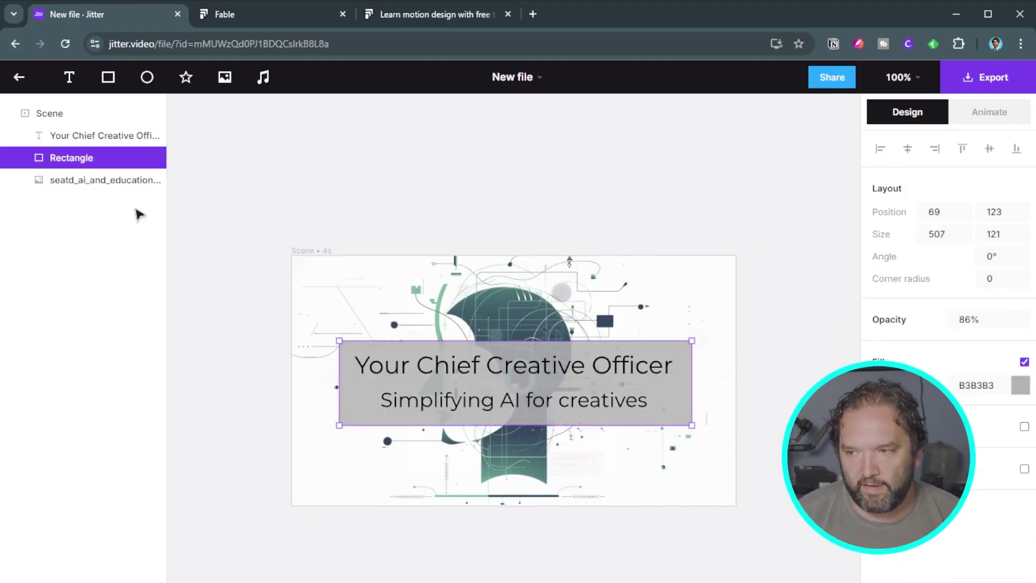
{"action": "left_click", "coordinate": [70, 135]}
{"action": "left_click", "coordinate": [73, 157]}
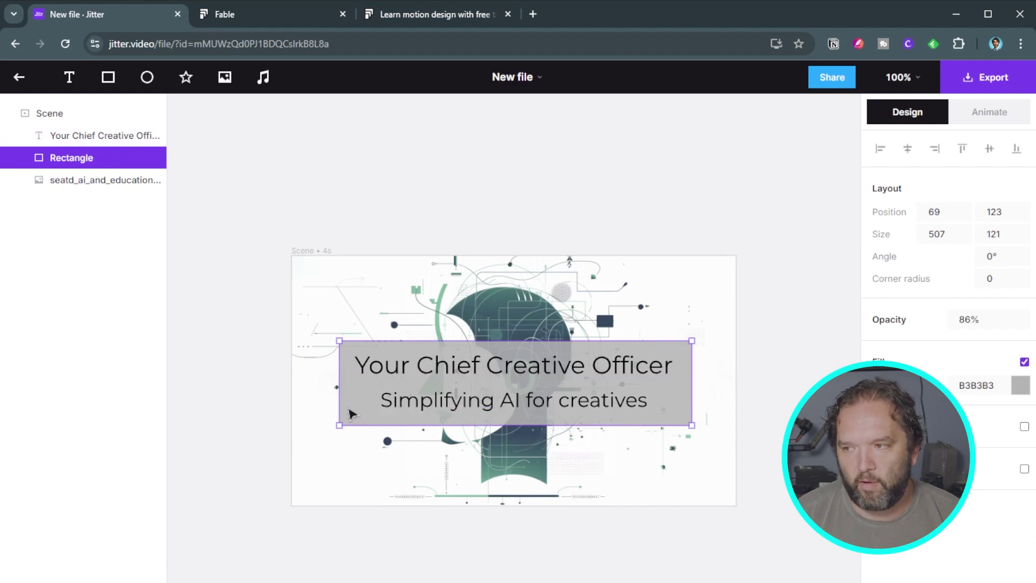
Give the grey rectangle a Mask Resize entrance anchored at the bottom-left.
{"action": "left_click", "coordinate": [994, 116]}
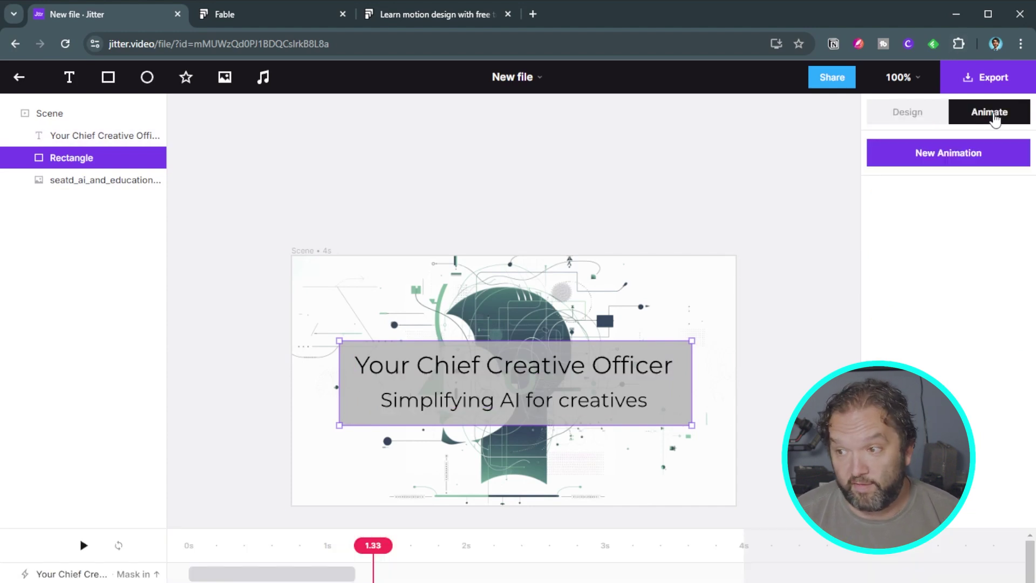
{"action": "left_click", "coordinate": [983, 151]}
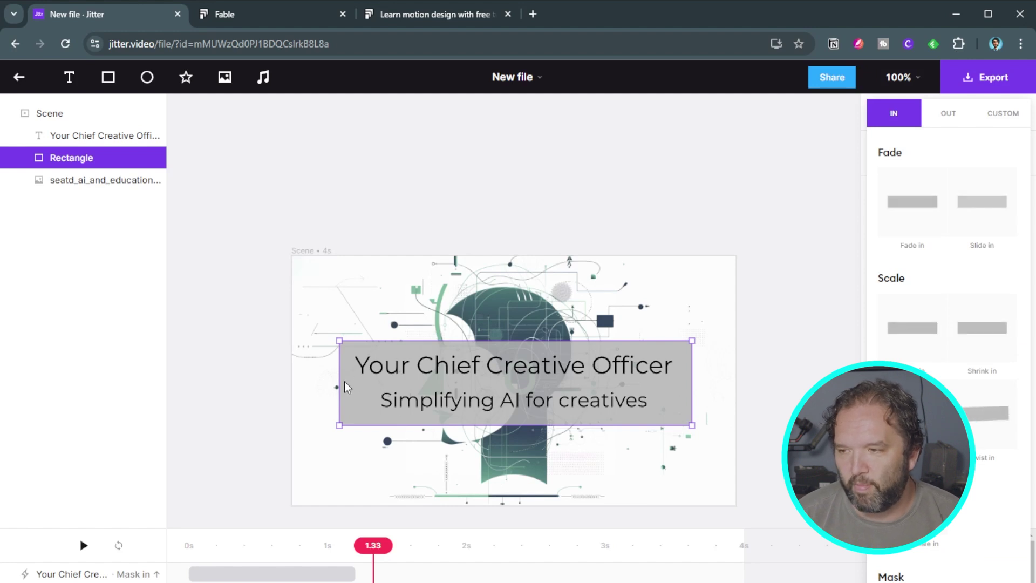
{"action": "scroll", "coordinate": [1011, 487], "scroll_direction": "down", "scroll_amount": 4}
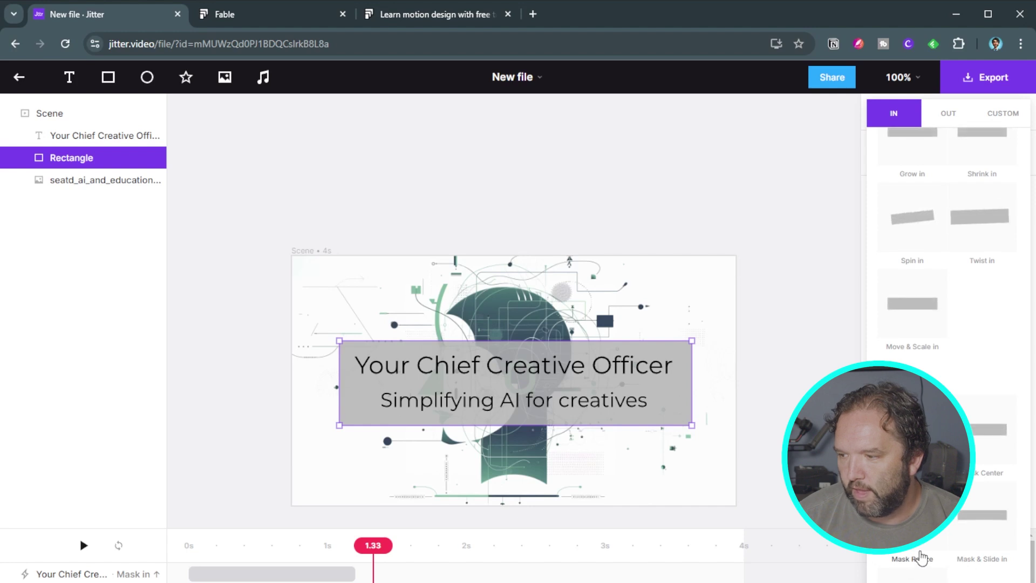
{"action": "left_click", "coordinate": [911, 518]}
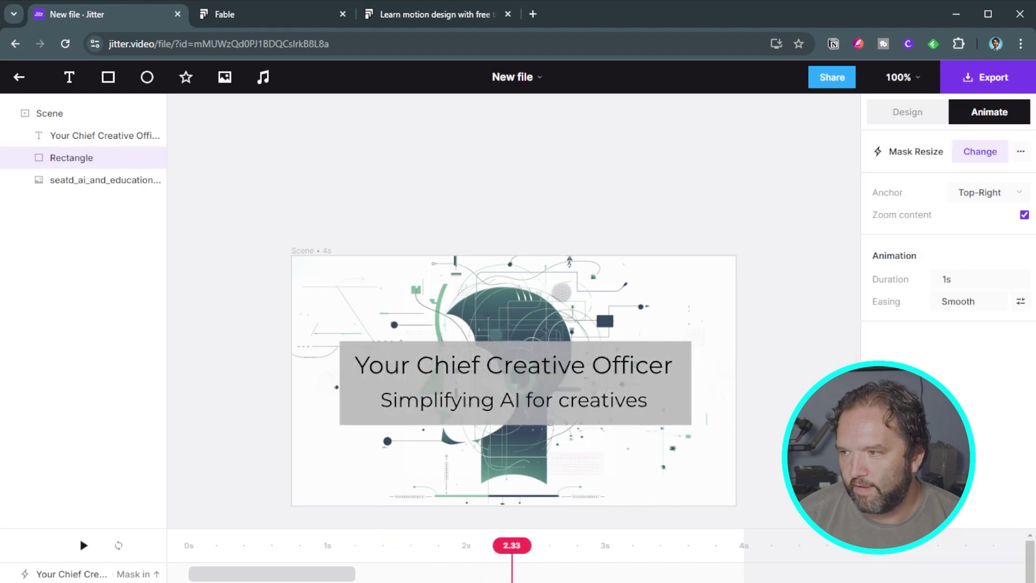
{"action": "left_click", "coordinate": [1011, 198]}
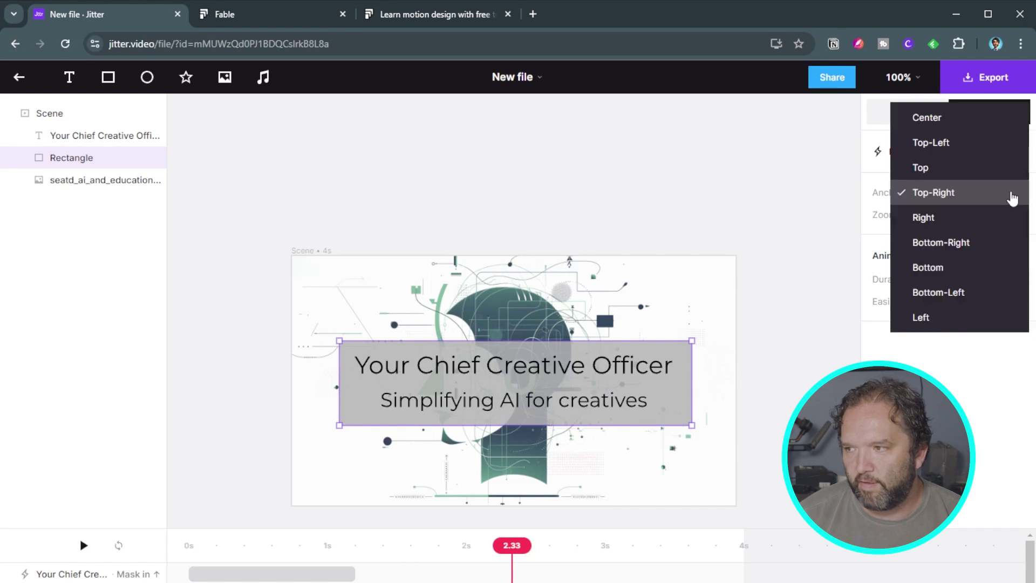
{"action": "left_click", "coordinate": [996, 291]}
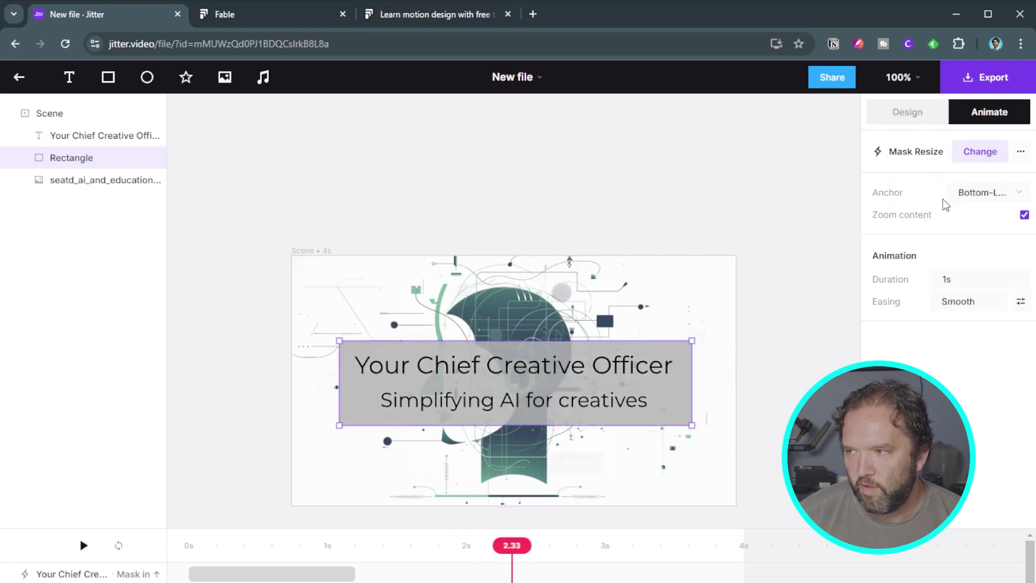
{"action": "left_click", "coordinate": [958, 280]}
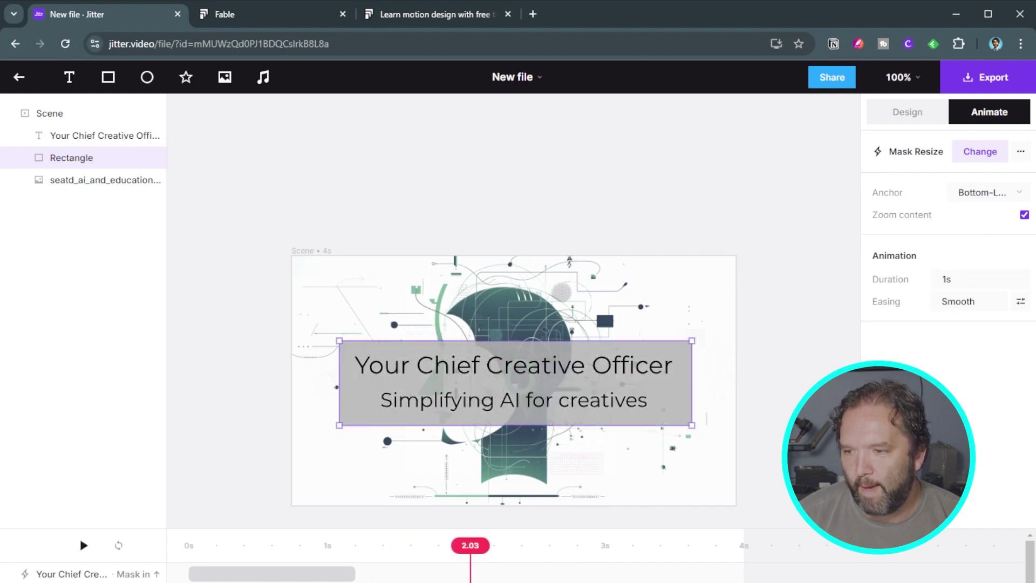
Scrub the preview and drag the title's Mask in clip slightly later, then play it back.
{"action": "left_click_drag", "start_coordinate": [381, 545], "coordinate": [327, 545]}
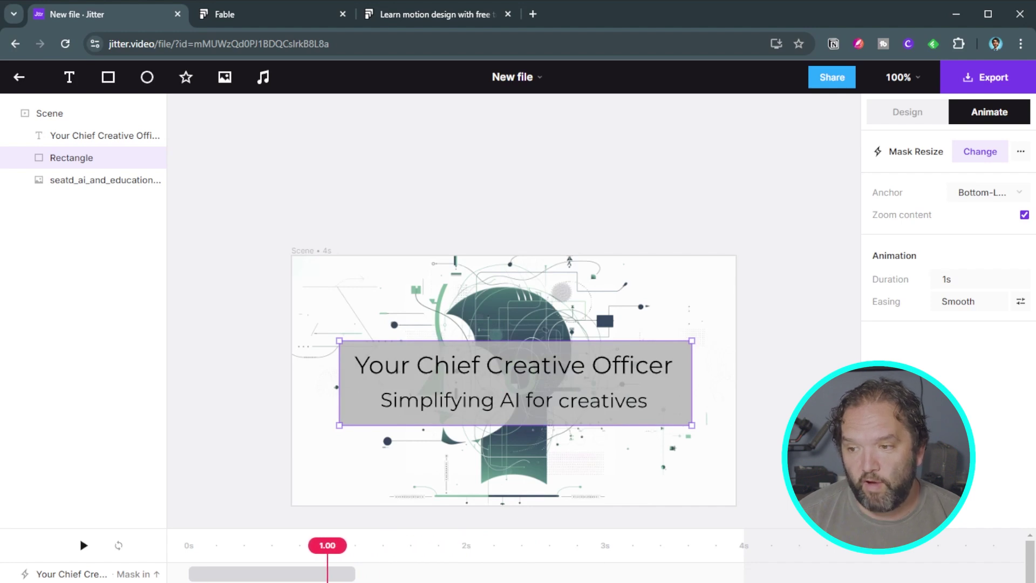
{"action": "mouse_move", "coordinate": [225, 542]}
{"action": "left_mouse_down"}
{"action": "mouse_move", "coordinate": [187, 545]}
{"action": "mouse_move", "coordinate": [254, 545]}
{"action": "mouse_move", "coordinate": [205, 546]}
{"action": "left_mouse_up"}
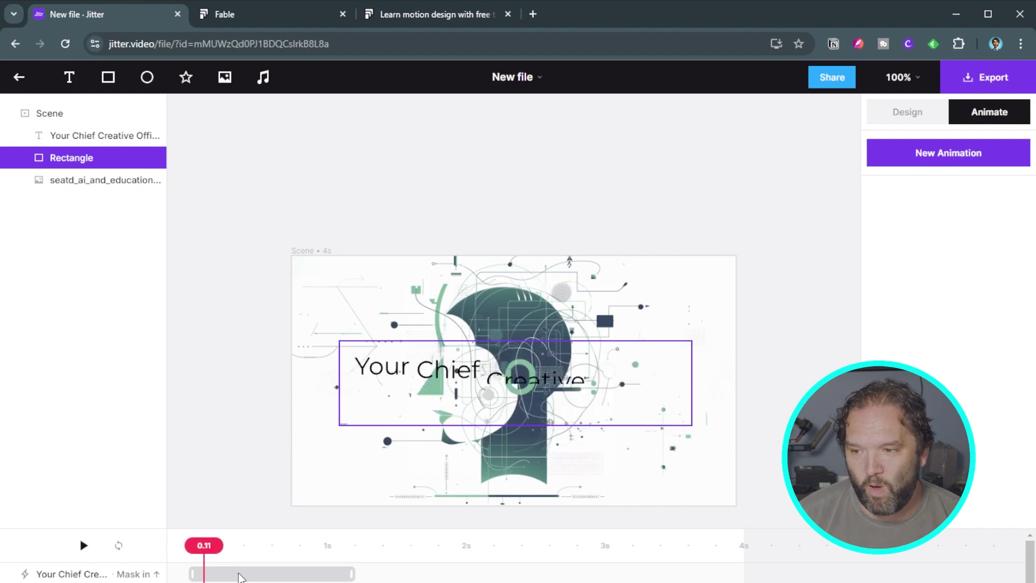
{"action": "left_click_drag", "start_coordinate": [240, 577], "coordinate": [196, 546]}
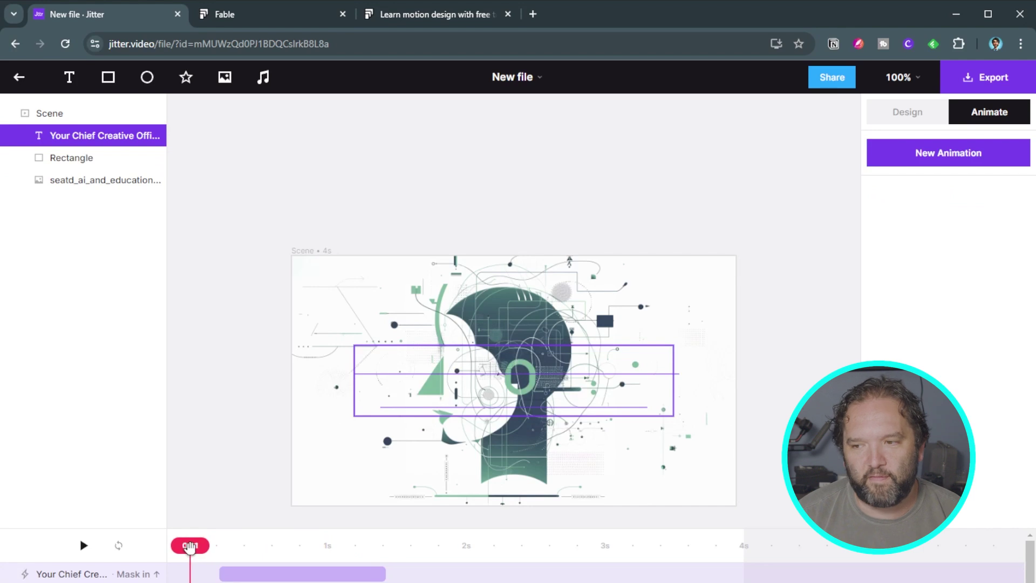
{"action": "key", "text": "space"}
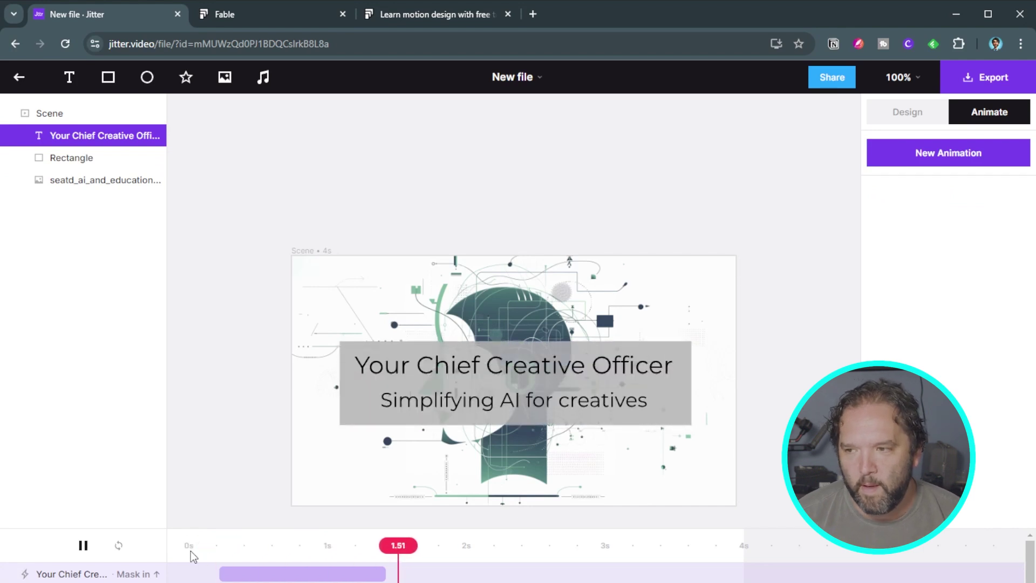
{"action": "key", "text": "space"}
{"action": "key", "text": "space"}
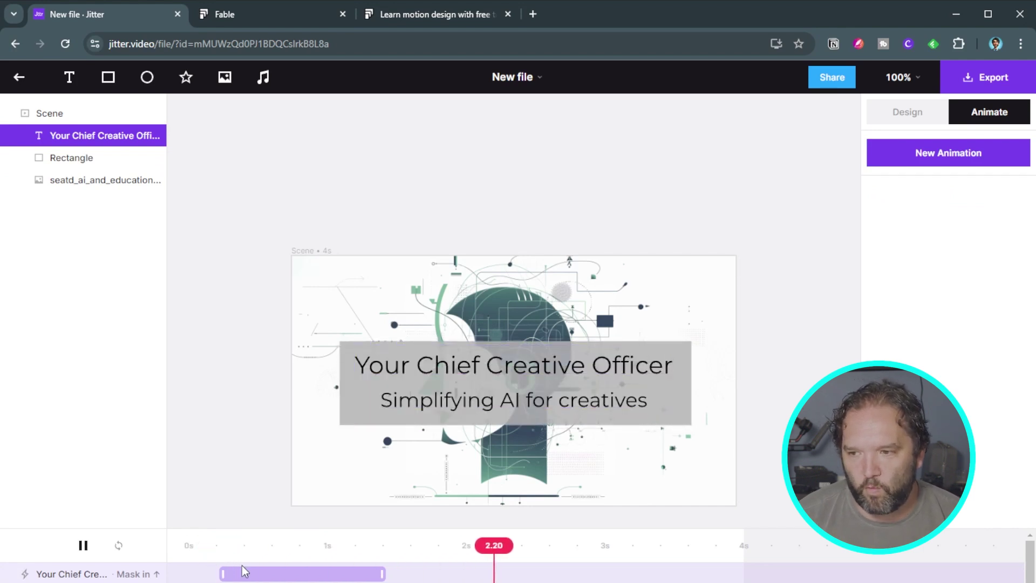
{"action": "key", "text": "space"}
{"action": "left_click_drag", "start_coordinate": [228, 545], "coordinate": [189, 546]}
{"action": "key", "text": "space"}
{"action": "key", "text": "space"}
Push the title's Mask in animation further right and step through the text reveal.
{"action": "left_click_drag", "start_coordinate": [252, 575], "coordinate": [271, 579]}
{"action": "left_click", "coordinate": [190, 545]}
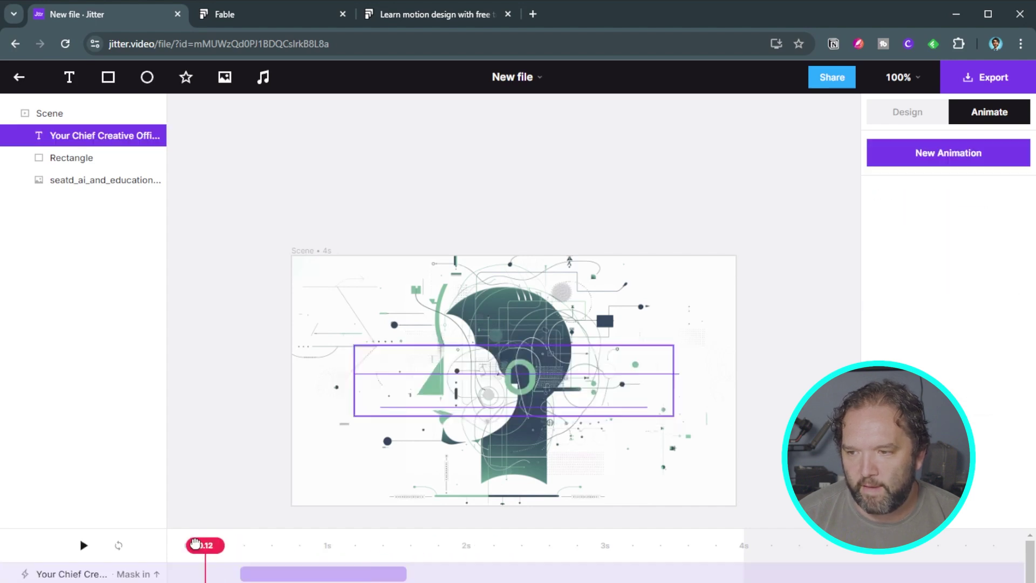
{"action": "key", "text": "space"}
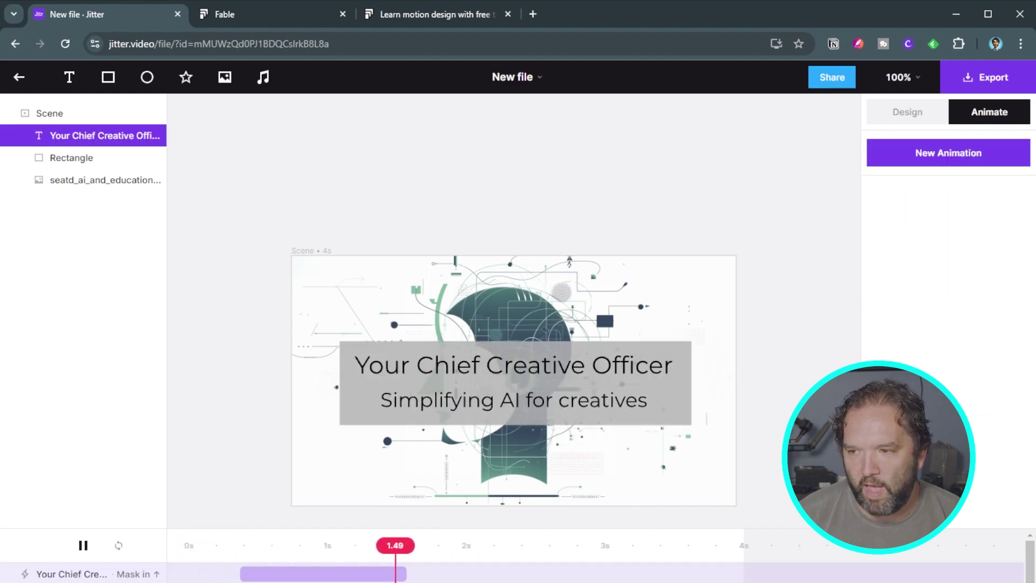
{"action": "key", "text": "space"}
{"action": "left_click_drag", "start_coordinate": [231, 553], "coordinate": [312, 572]}
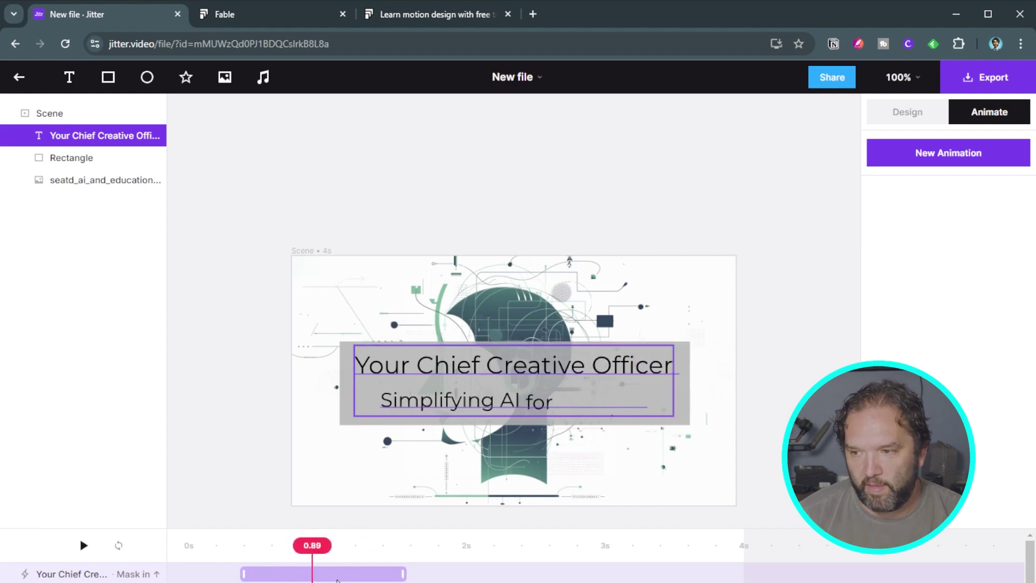
Shorten the Mask in animation to 417ms, preview it, and select the image layer.
{"action": "left_click", "coordinate": [402, 575]}
{"action": "left_click", "coordinate": [408, 577]}
{"action": "left_click", "coordinate": [396, 576]}
{"action": "left_click_drag", "start_coordinate": [405, 574], "coordinate": [377, 573]}
{"action": "left_click", "coordinate": [120, 545]}
{"action": "key", "text": "space"}
{"action": "key", "text": "space"}
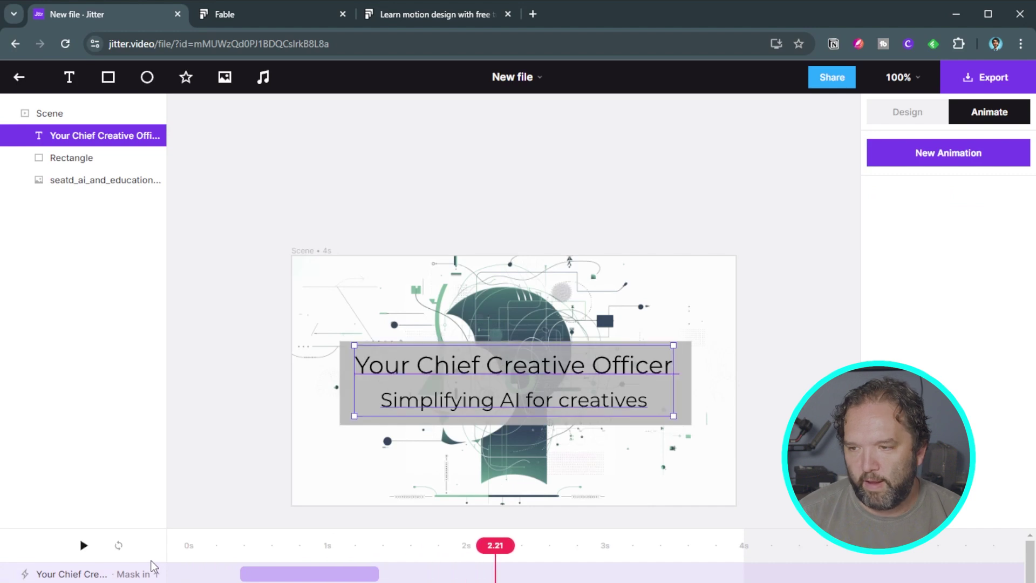
{"action": "left_click", "coordinate": [89, 181]}
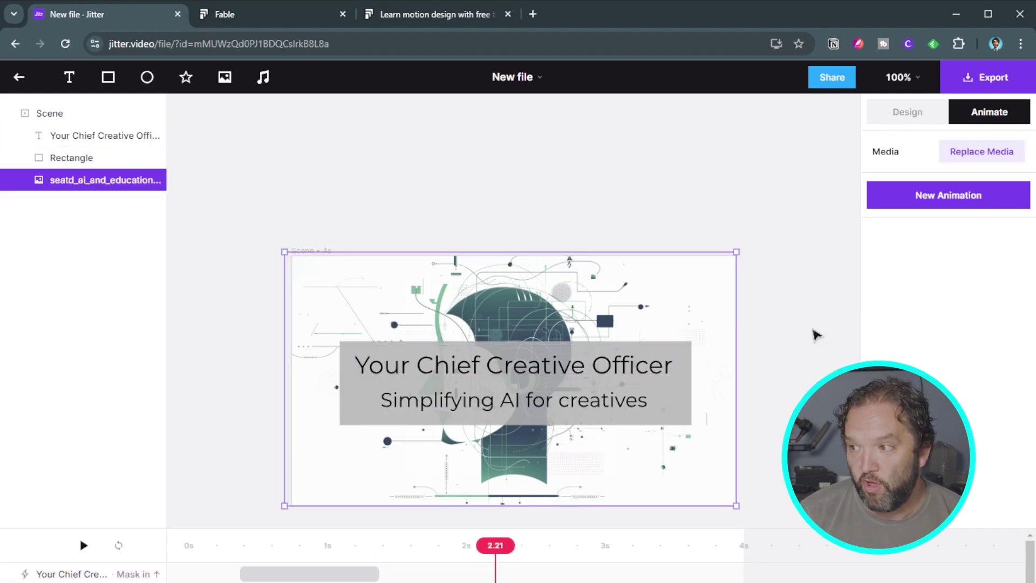
Apply the Shrink in entrance to the background image with a 1.12s duration.
{"action": "left_click", "coordinate": [973, 197]}
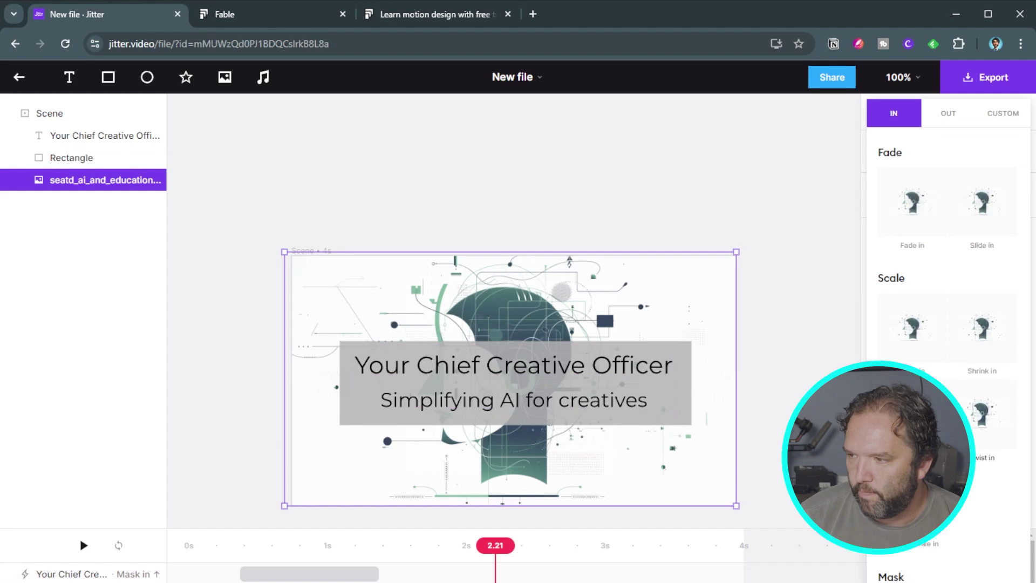
{"action": "left_click", "coordinate": [982, 332]}
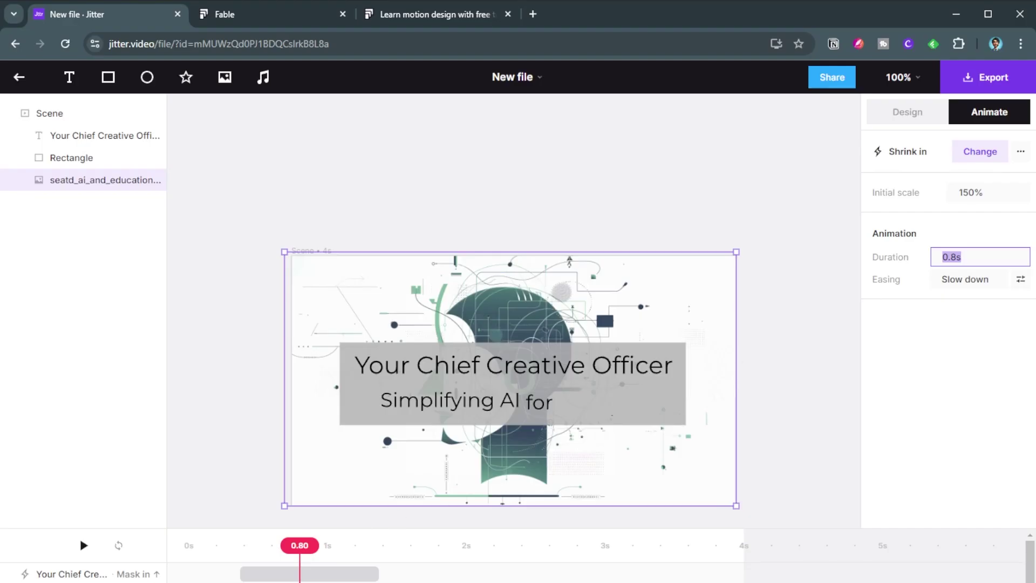
{"action": "type", "text": "1.12"}
{"action": "key", "text": "Return"}
Replay the scene from the start several times to preview the image's Shrink in.
{"action": "left_click", "coordinate": [180, 545]}
{"action": "left_click", "coordinate": [120, 545]}
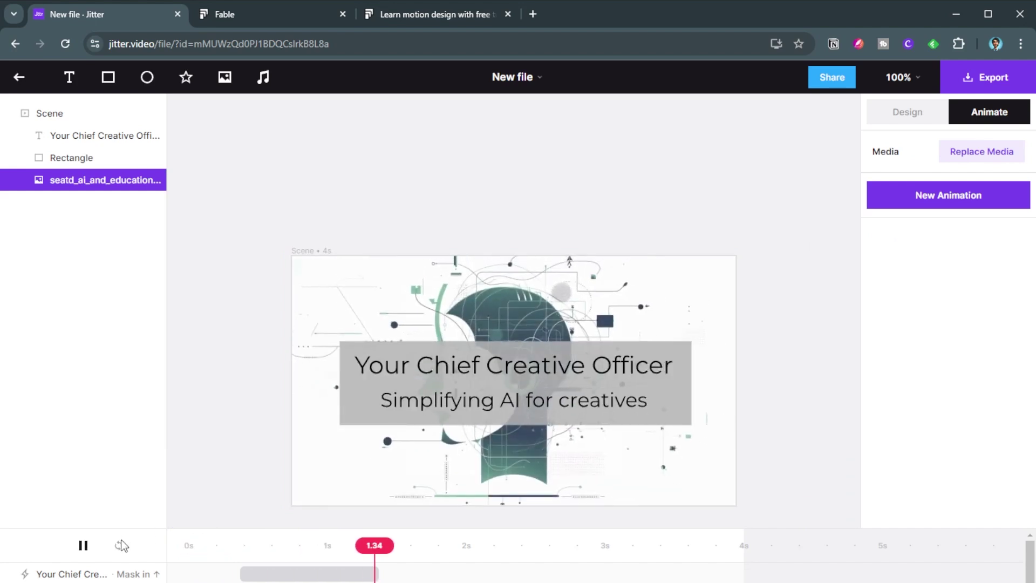
{"action": "key", "text": "space"}
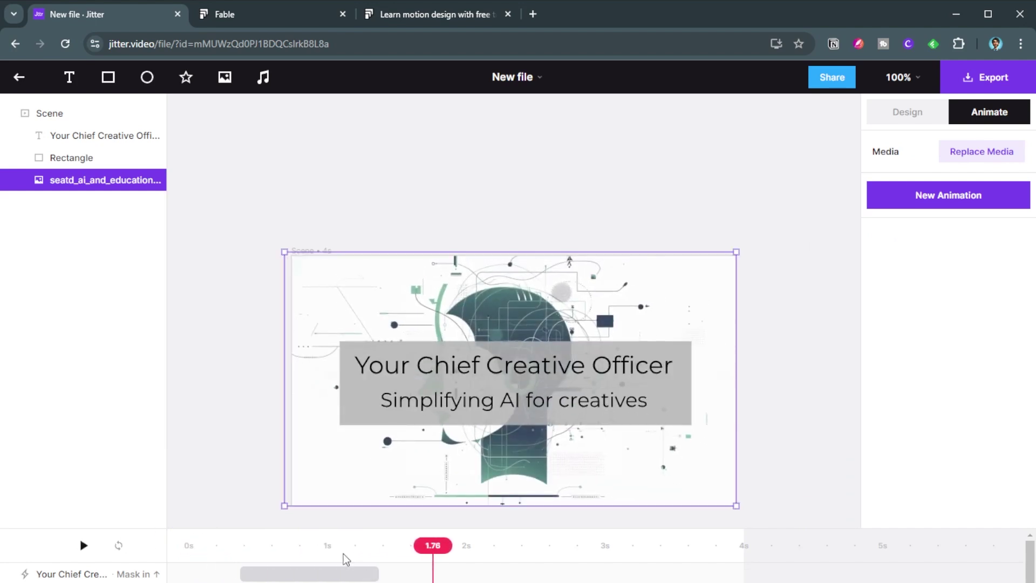
{"action": "left_click", "coordinate": [168, 544]}
{"action": "key", "text": "space"}
{"action": "key", "text": "space"}
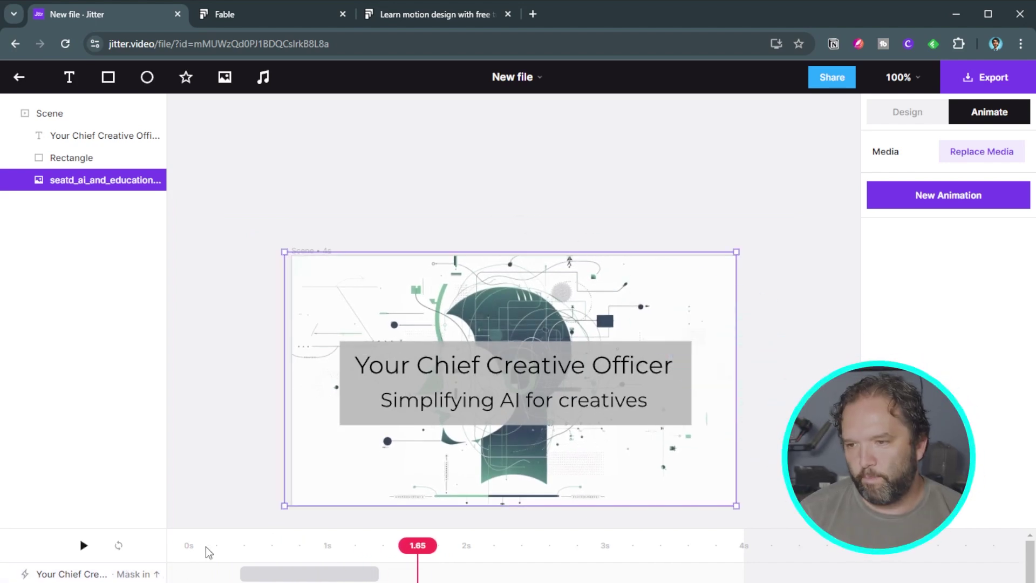
{"action": "left_click", "coordinate": [206, 545]}
{"action": "key", "text": "space"}
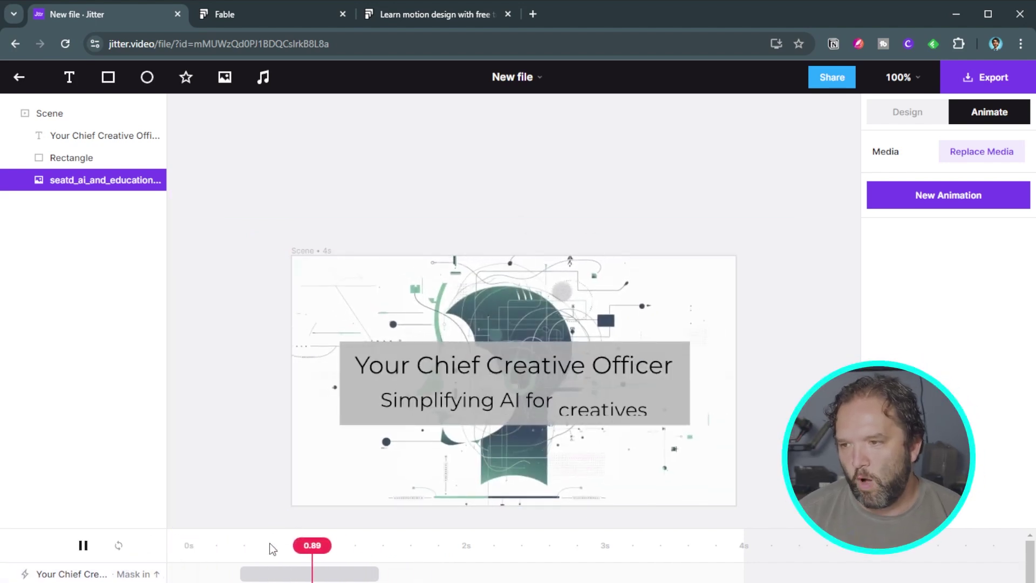
{"action": "key", "text": "space"}
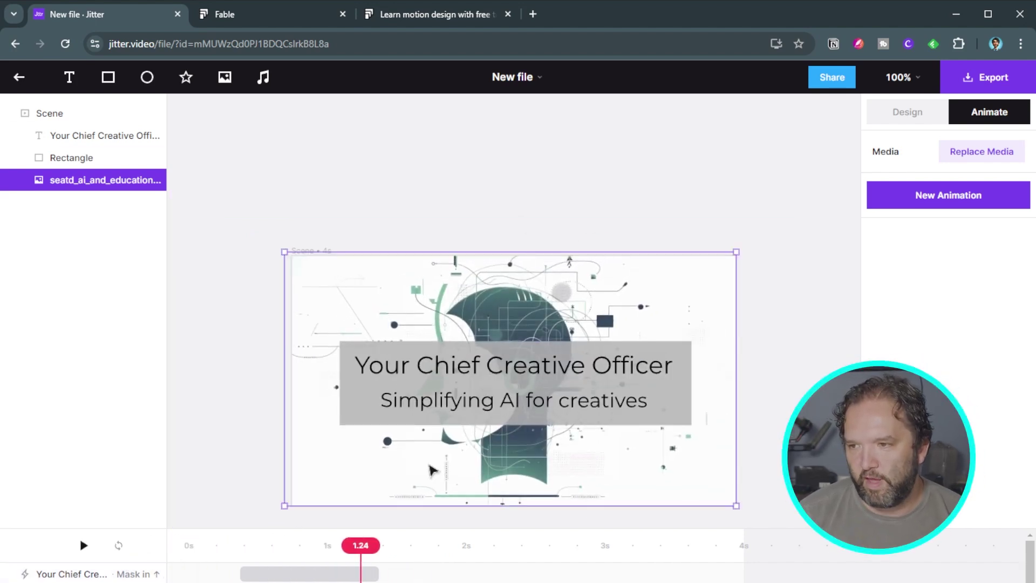
Add a small square at the upper-left beside the title and fill it saturated yellow.
{"action": "left_click", "coordinate": [109, 79]}
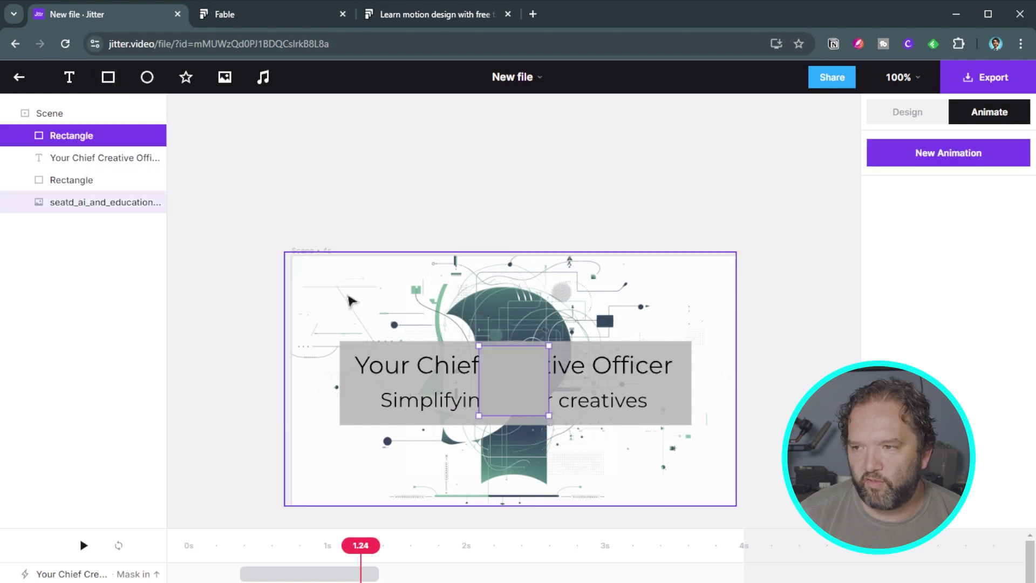
{"action": "left_click_drag", "start_coordinate": [522, 402], "coordinate": [372, 297]}
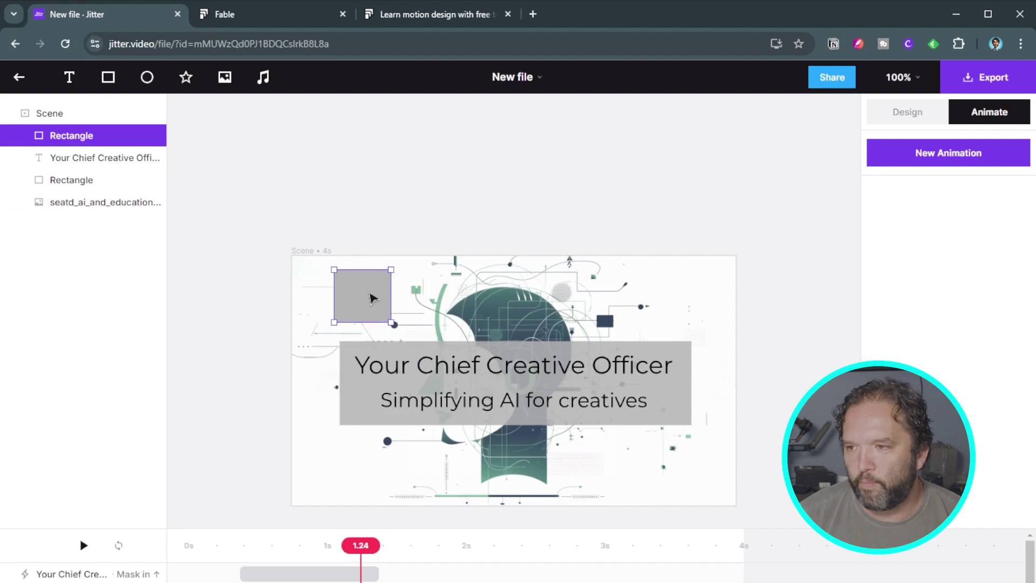
{"action": "left_click", "coordinate": [900, 118]}
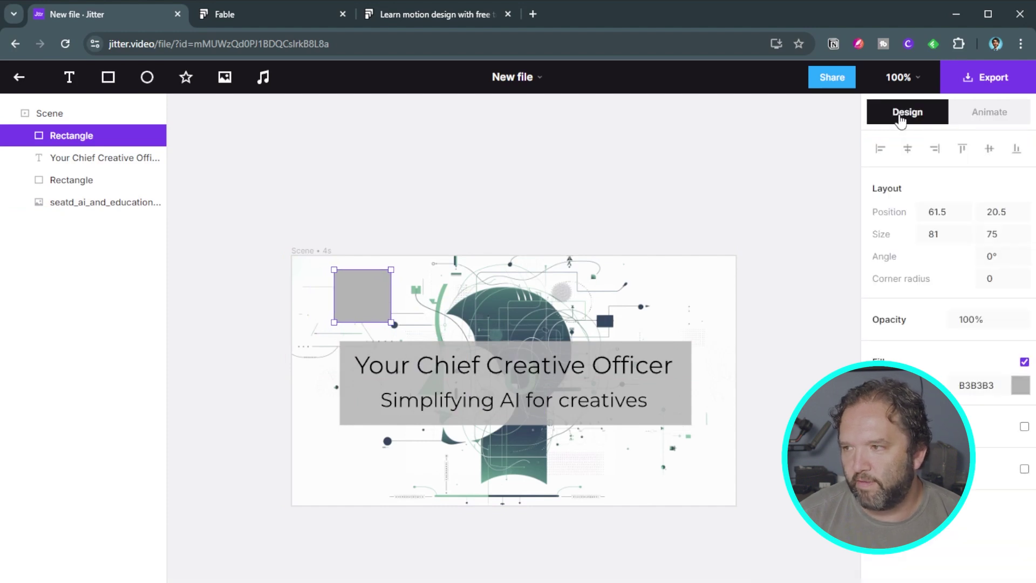
{"action": "left_click", "coordinate": [1020, 385]}
{"action": "left_click", "coordinate": [728, 462]}
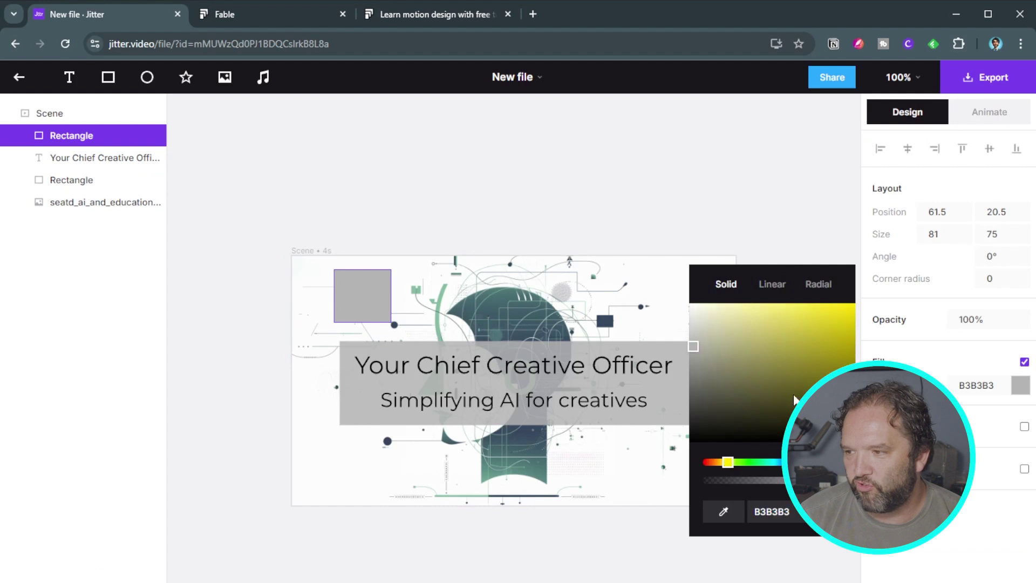
{"action": "left_click_drag", "start_coordinate": [816, 363], "coordinate": [881, 294]}
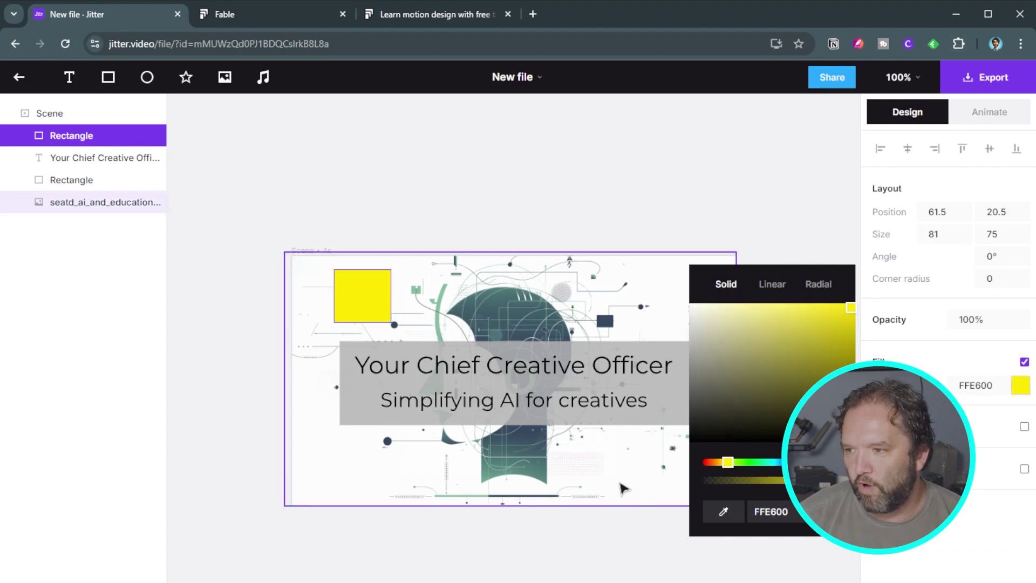
{"action": "left_click", "coordinate": [597, 478]}
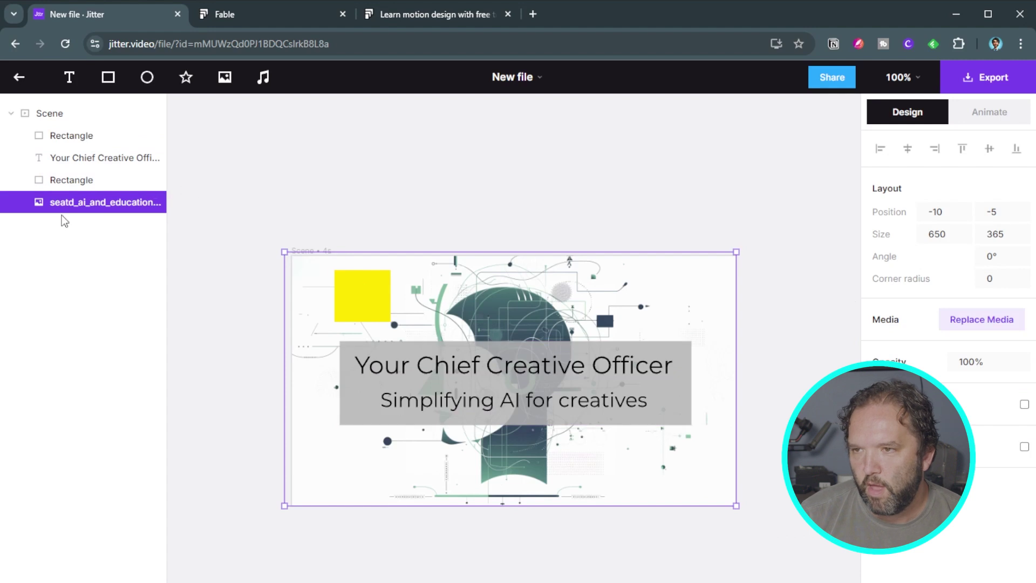
Add a circle at the lower-right corner, align it, and fill it pure red.
{"action": "left_click", "coordinate": [146, 77]}
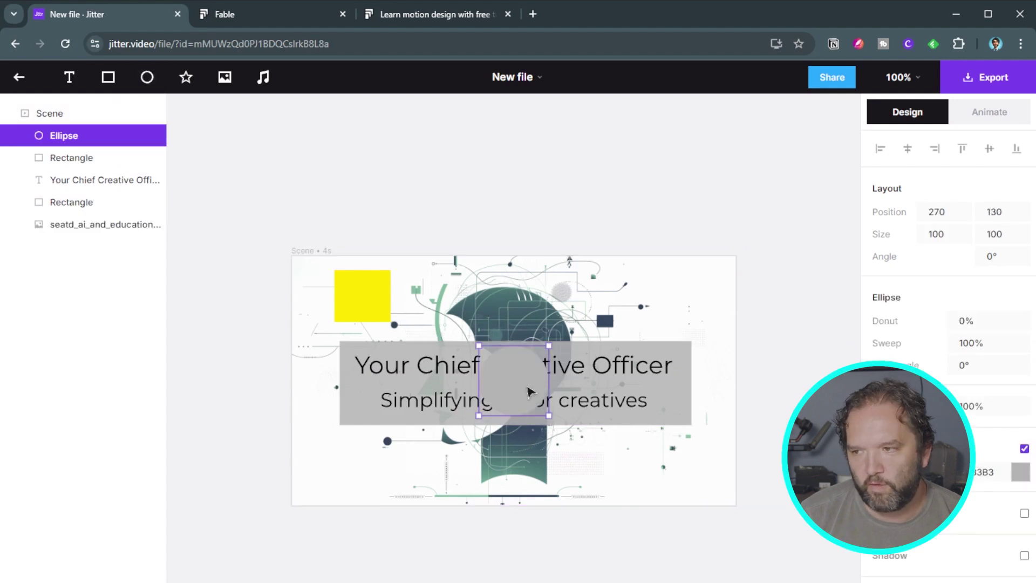
{"action": "left_click_drag", "start_coordinate": [522, 388], "coordinate": [719, 495]}
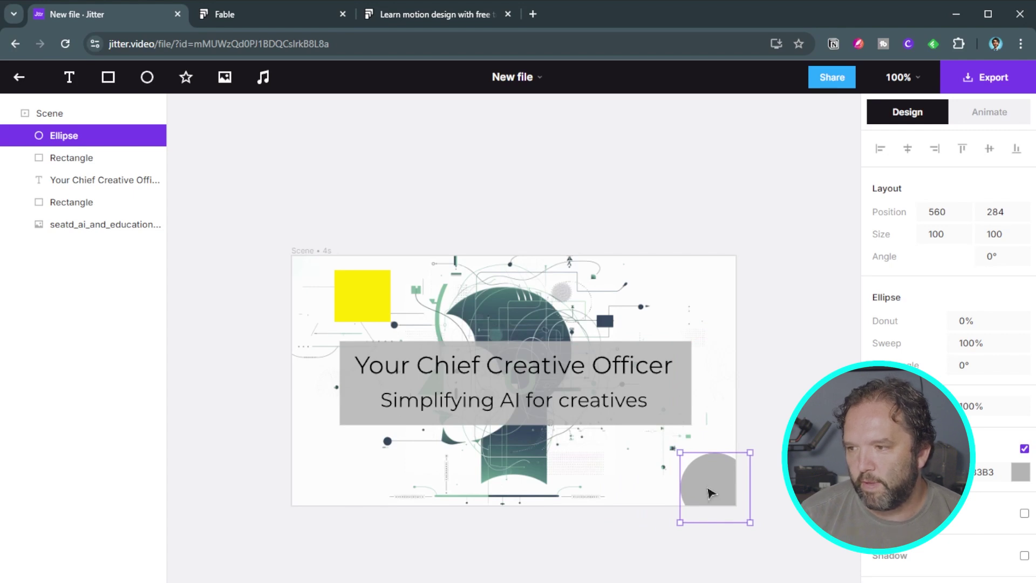
{"action": "left_click_drag", "start_coordinate": [710, 492], "coordinate": [708, 491]}
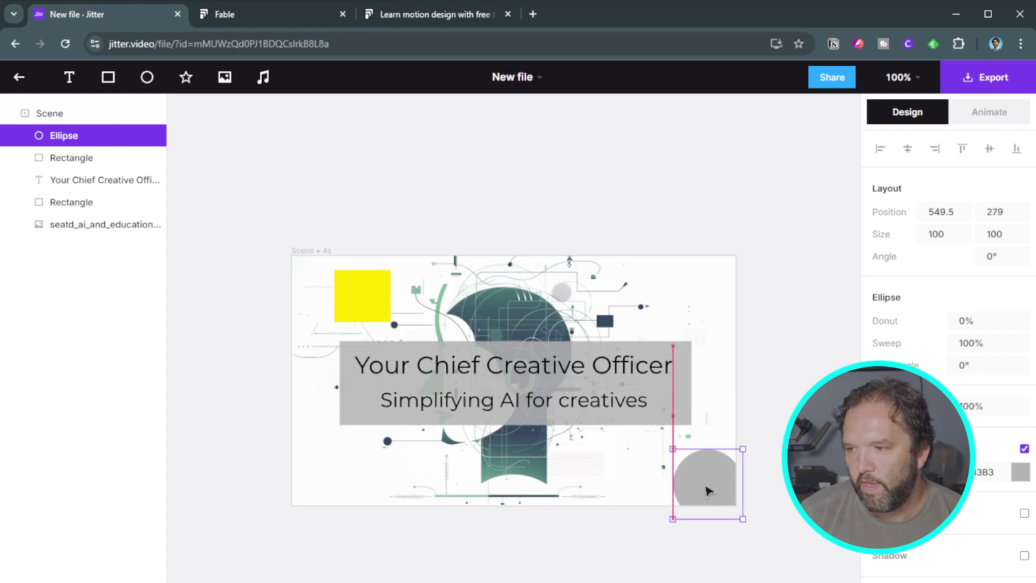
{"action": "left_click", "coordinate": [1020, 475]}
{"action": "left_click_drag", "start_coordinate": [709, 416], "coordinate": [831, 380]}
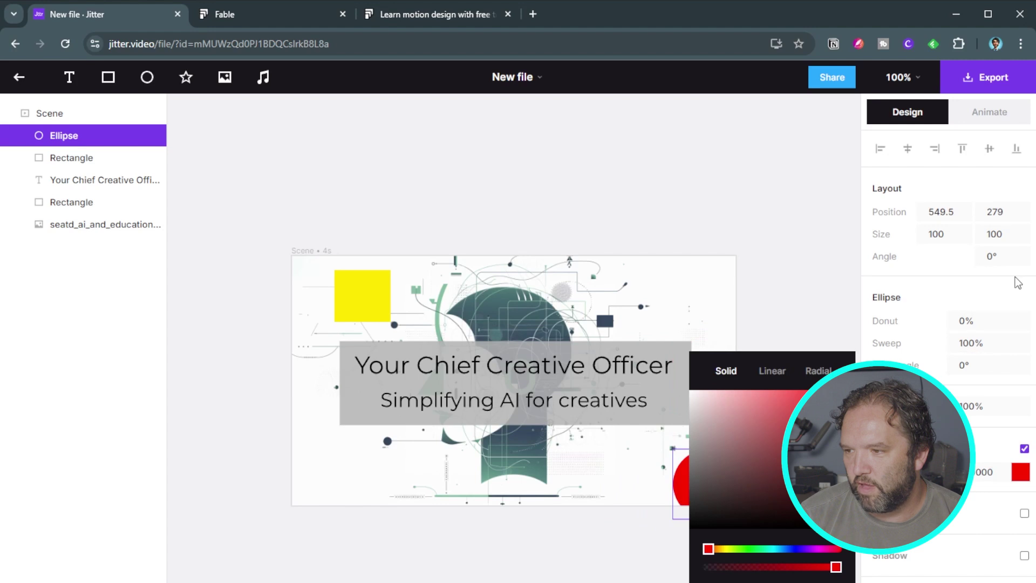
{"action": "left_click", "coordinate": [541, 456]}
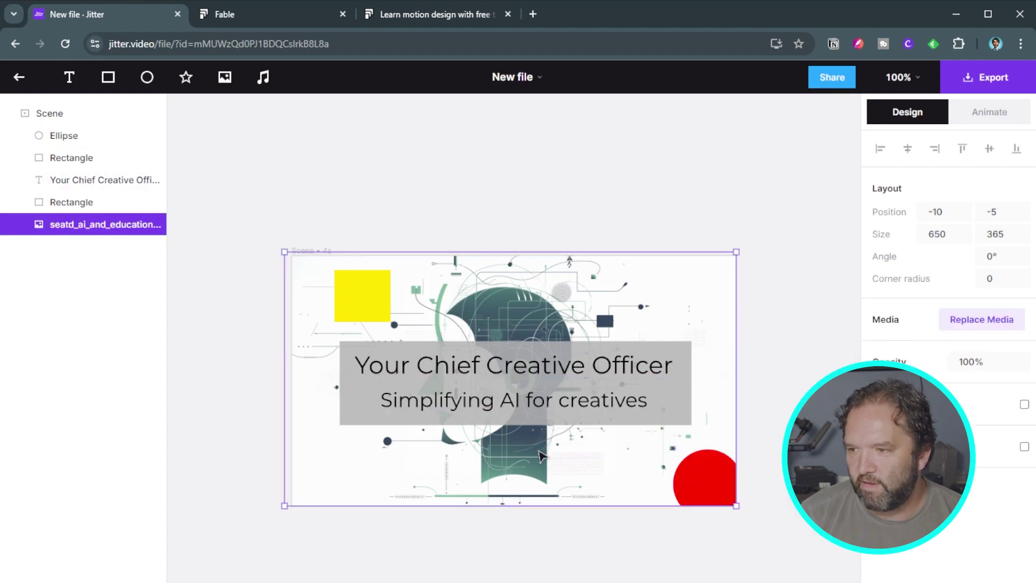
Give the yellow square a Spin in entrance animation and preview it.
{"action": "left_click", "coordinate": [372, 295]}
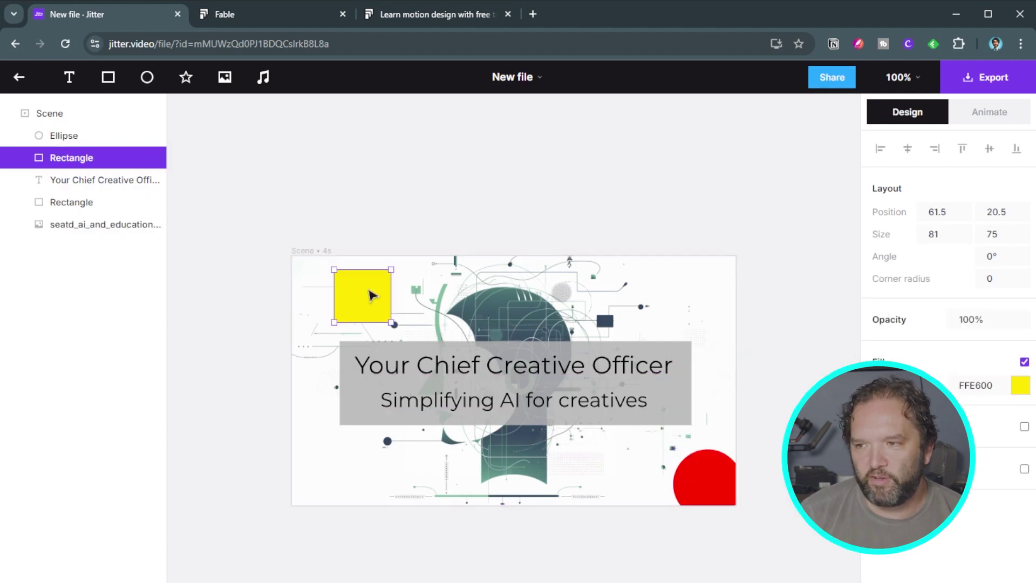
{"action": "left_click", "coordinate": [1018, 124]}
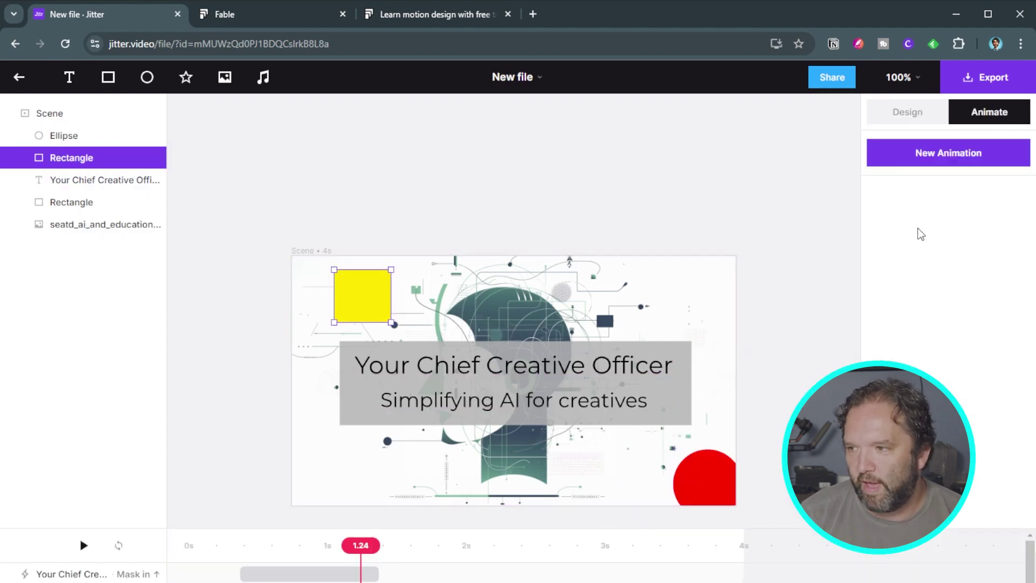
{"action": "left_click", "coordinate": [962, 154]}
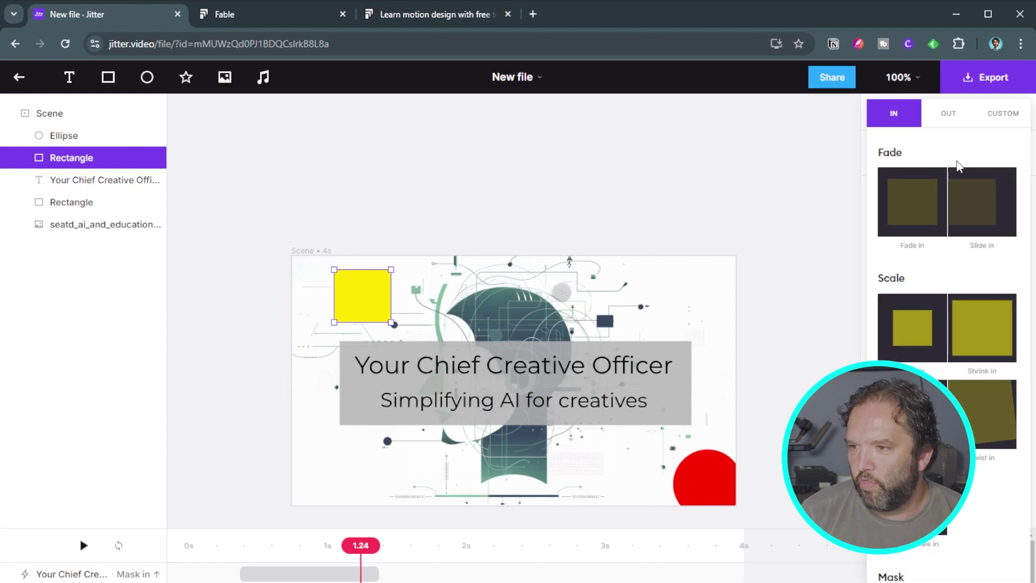
{"action": "left_click", "coordinate": [912, 414]}
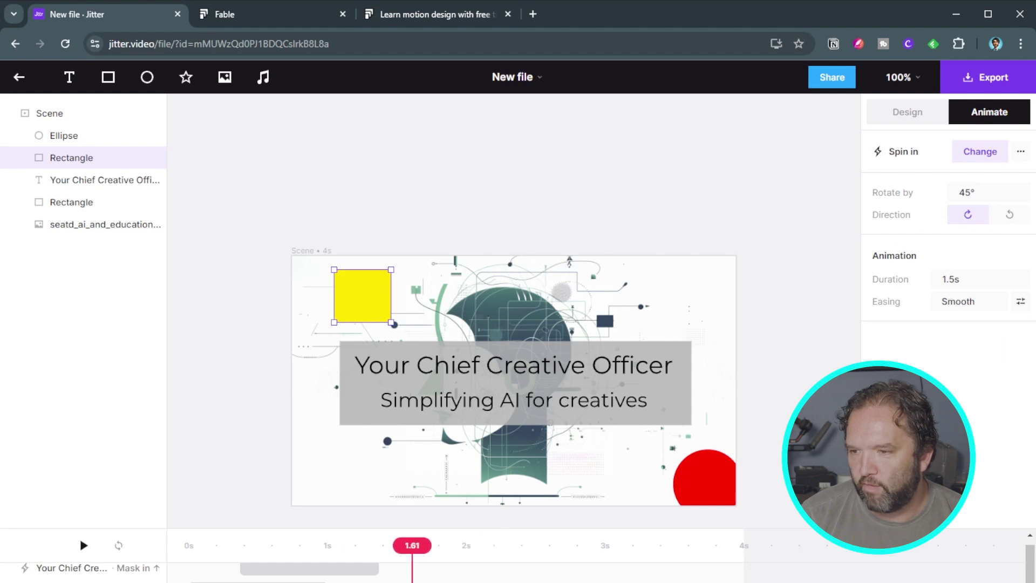
{"action": "left_click", "coordinate": [361, 294]}
{"action": "key", "text": "space"}
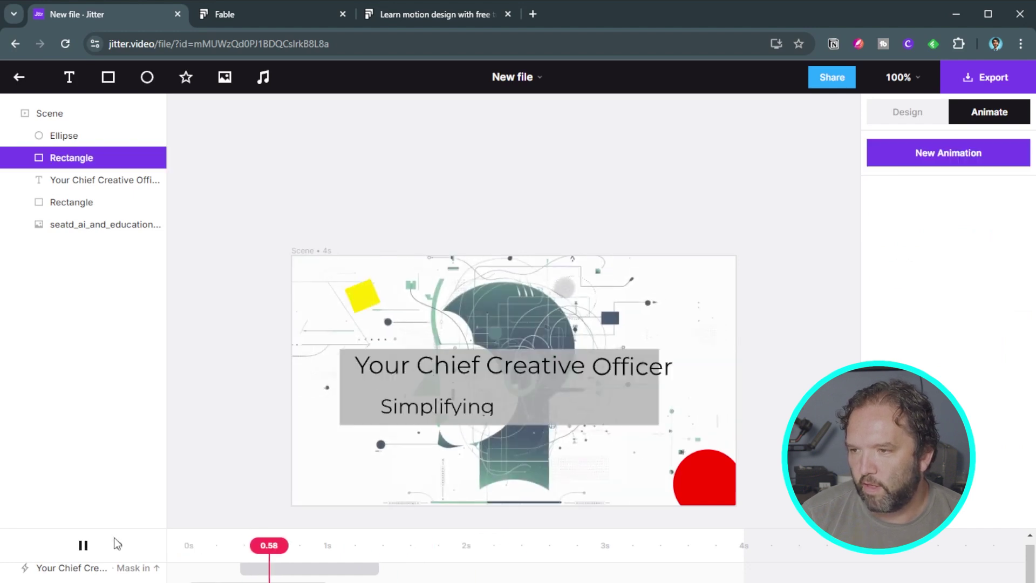
{"action": "key", "text": "space"}
Tilt the yellow square to about -29° and replay the scene.
{"action": "key", "text": "ctrl+z"}
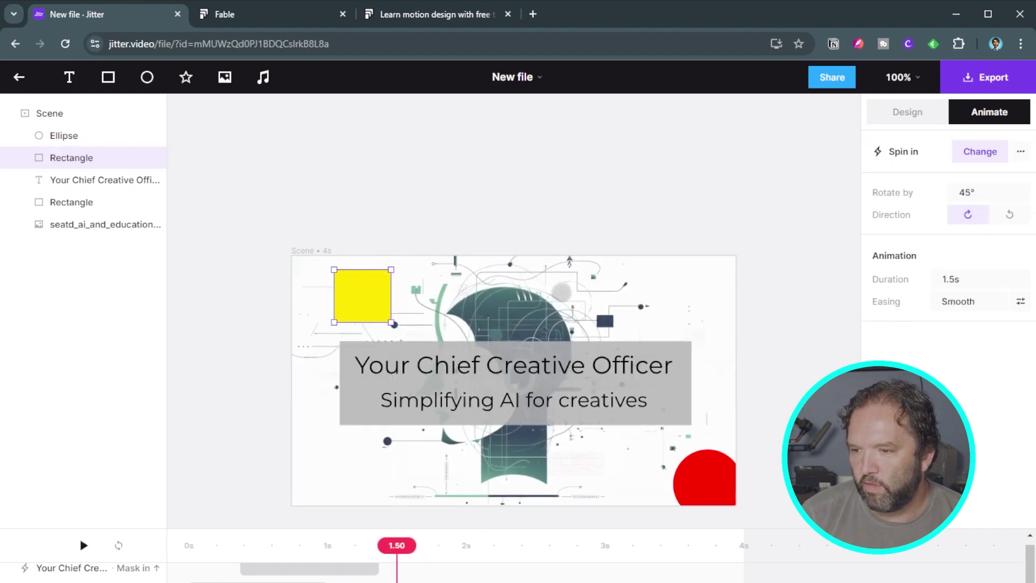
{"action": "key", "text": "Escape"}
{"action": "key", "text": "space"}
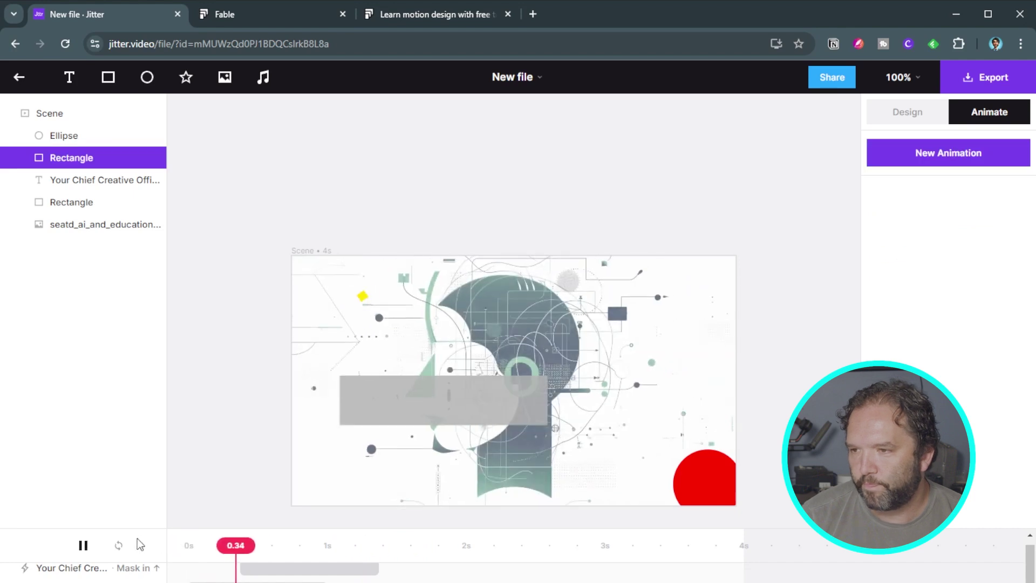
{"action": "key", "text": "space"}
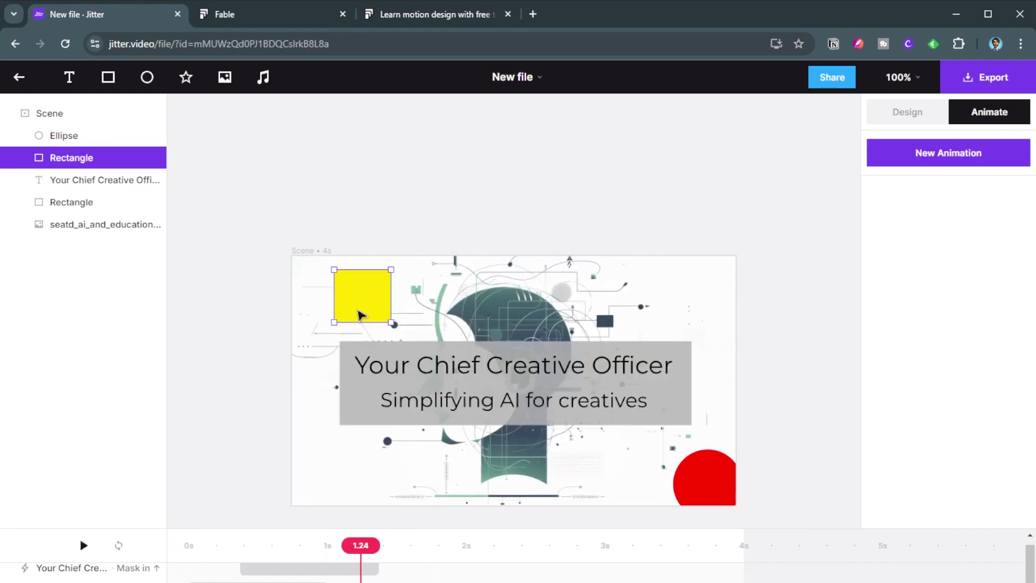
{"action": "left_click_drag", "start_coordinate": [336, 335], "coordinate": [357, 335]}
{"action": "left_click", "coordinate": [82, 545]}
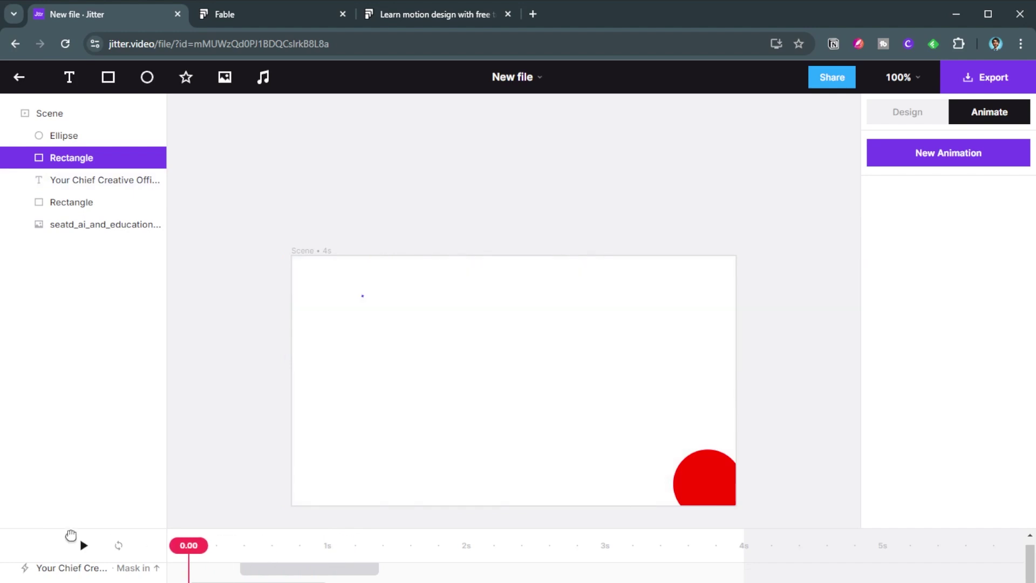
{"action": "left_click", "coordinate": [82, 545]}
Give the red circle a Twist in entrance shortened to 0.86 seconds.
{"action": "left_click", "coordinate": [681, 508]}
{"action": "left_click", "coordinate": [954, 153]}
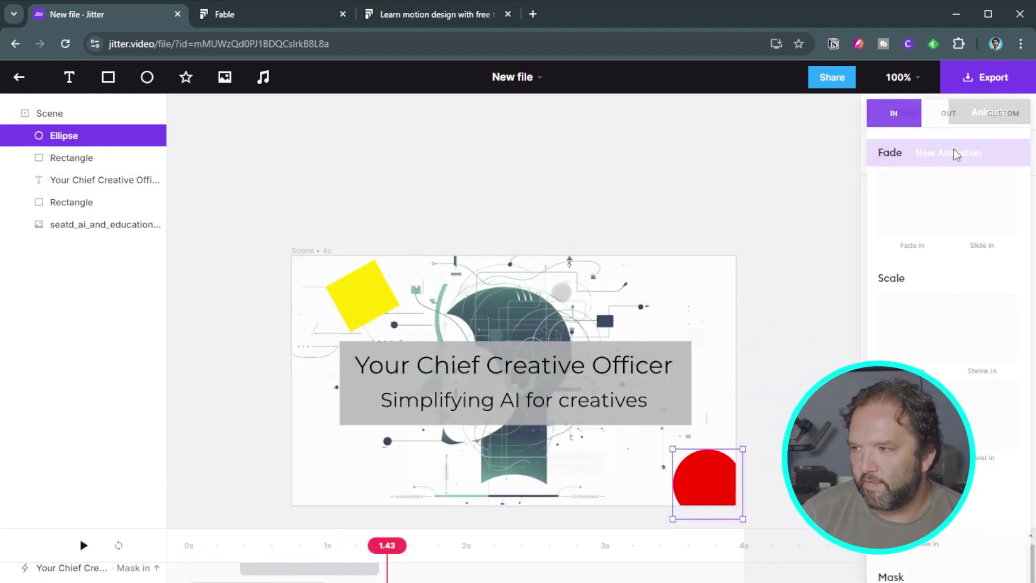
{"action": "left_click", "coordinate": [989, 426]}
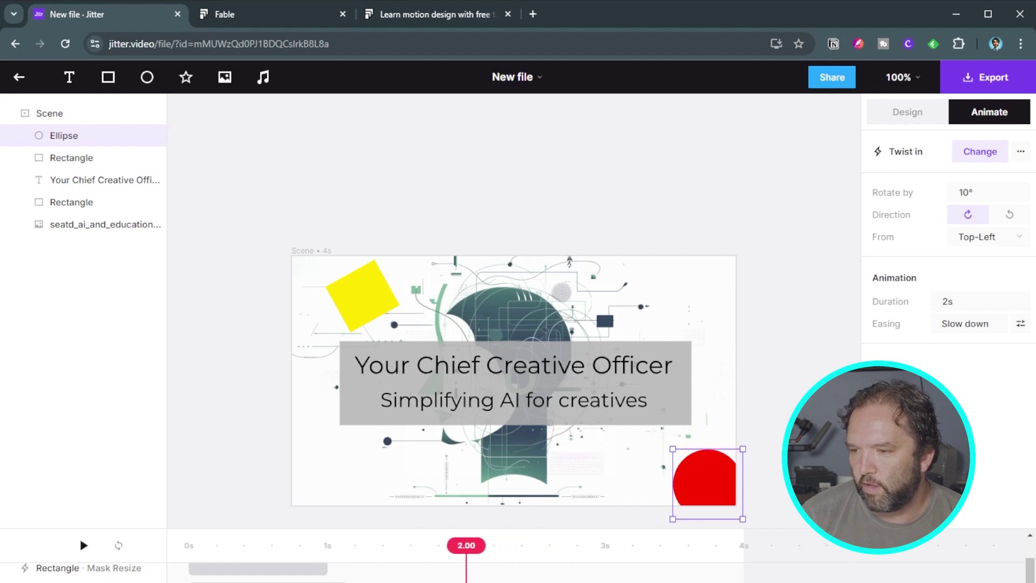
{"action": "left_click_drag", "start_coordinate": [466, 577], "coordinate": [308, 577]}
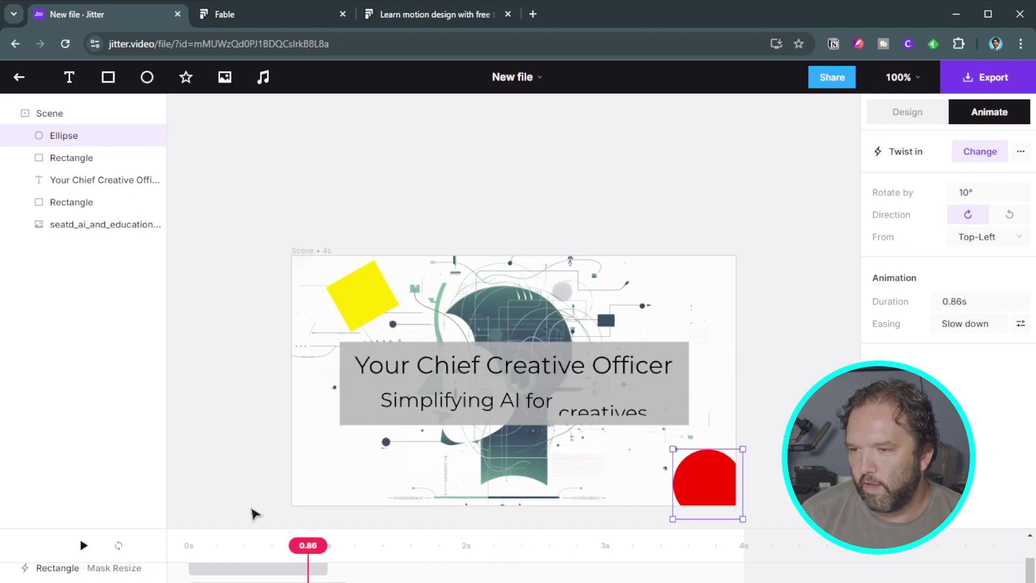
{"action": "left_click", "coordinate": [84, 545]}
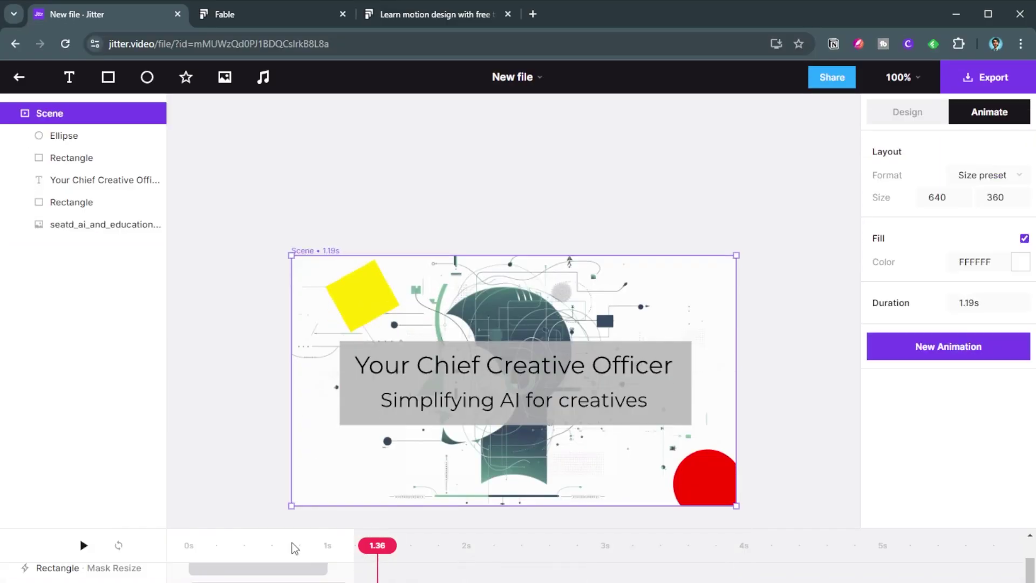
Play the shortened scene, then bring up the video, GIF and Lottie export choices.
{"action": "key", "text": "space"}
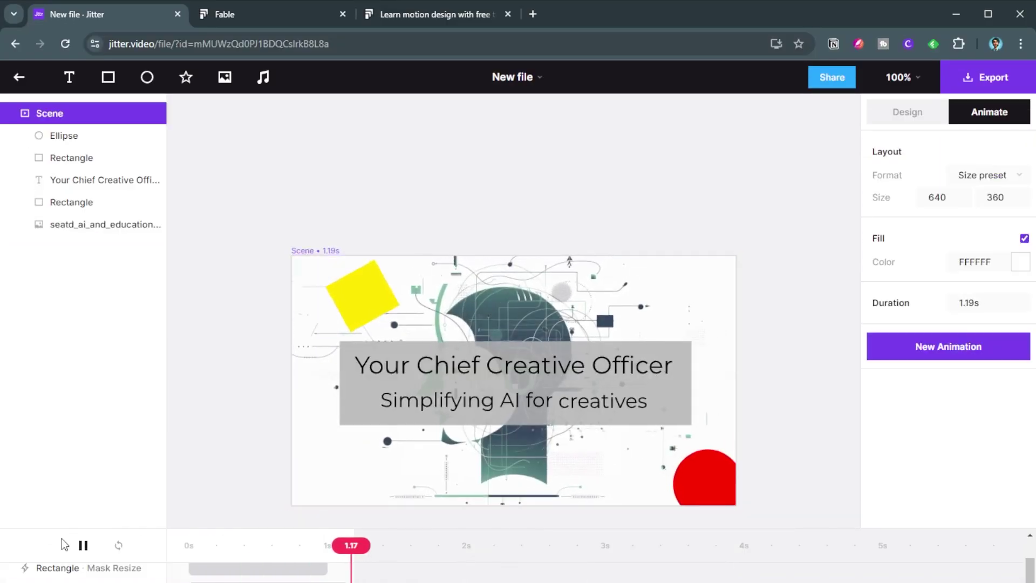
{"action": "key", "text": "space"}
{"action": "key", "text": "space"}
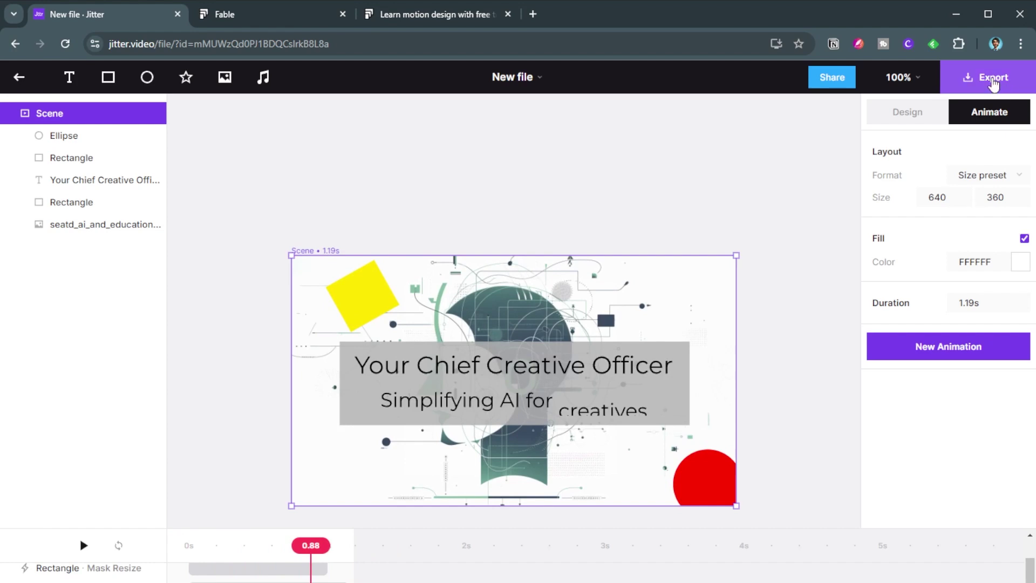
{"action": "left_click", "coordinate": [994, 81]}
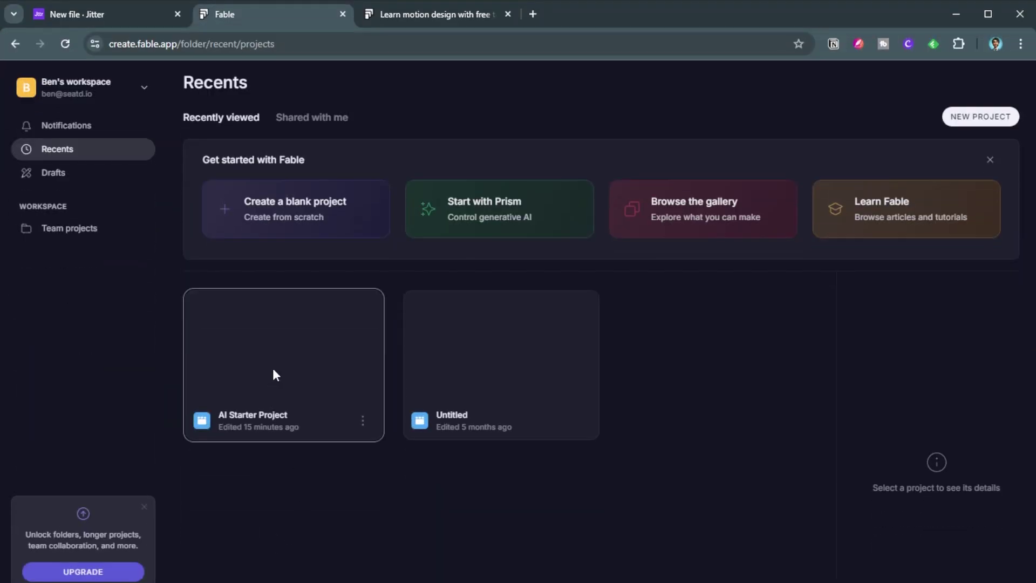
Open the AI Starter Project and inspect the light purple square 2 layer in the timeline.
{"action": "double_click", "coordinate": [274, 373]}
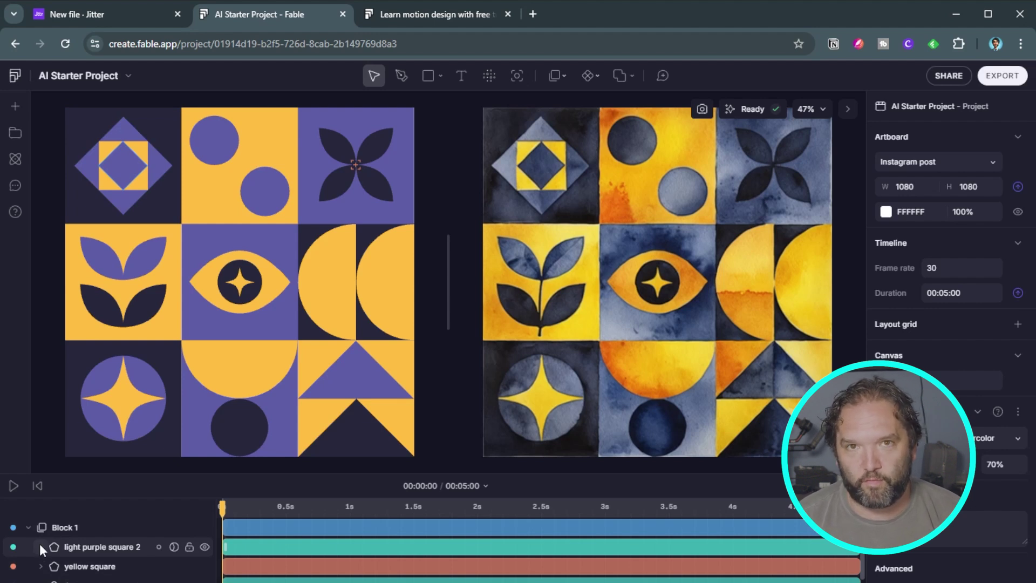
{"action": "left_click", "coordinate": [40, 544]}
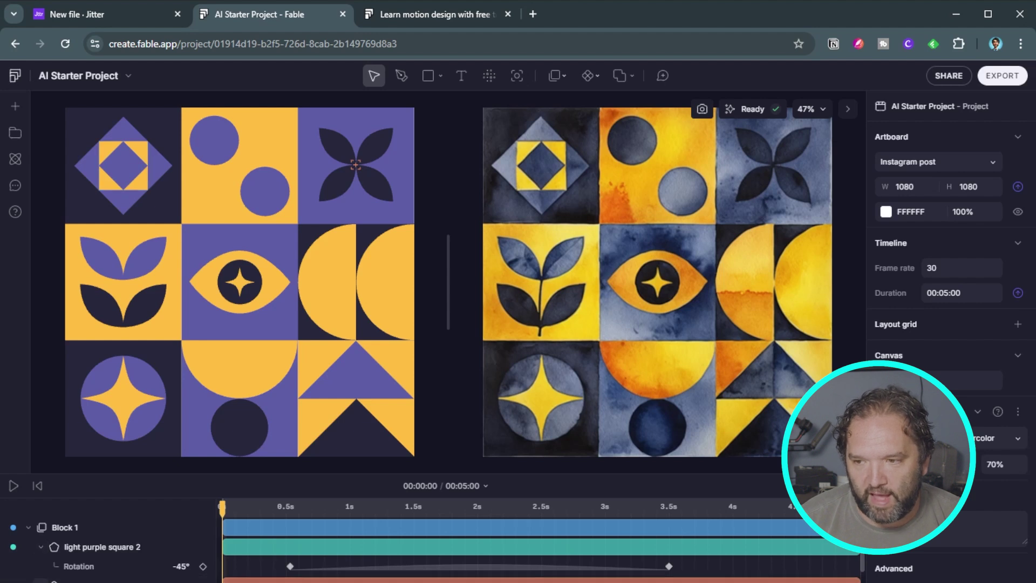
{"action": "left_click", "coordinate": [539, 580]}
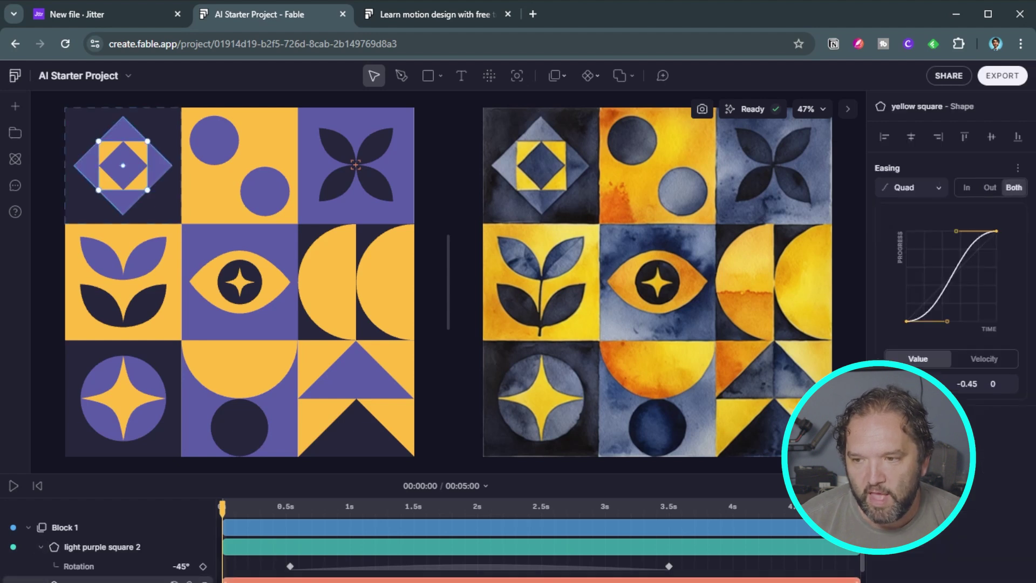
{"action": "scroll", "coordinate": [108, 545], "scroll_direction": "down", "scroll_amount": 3}
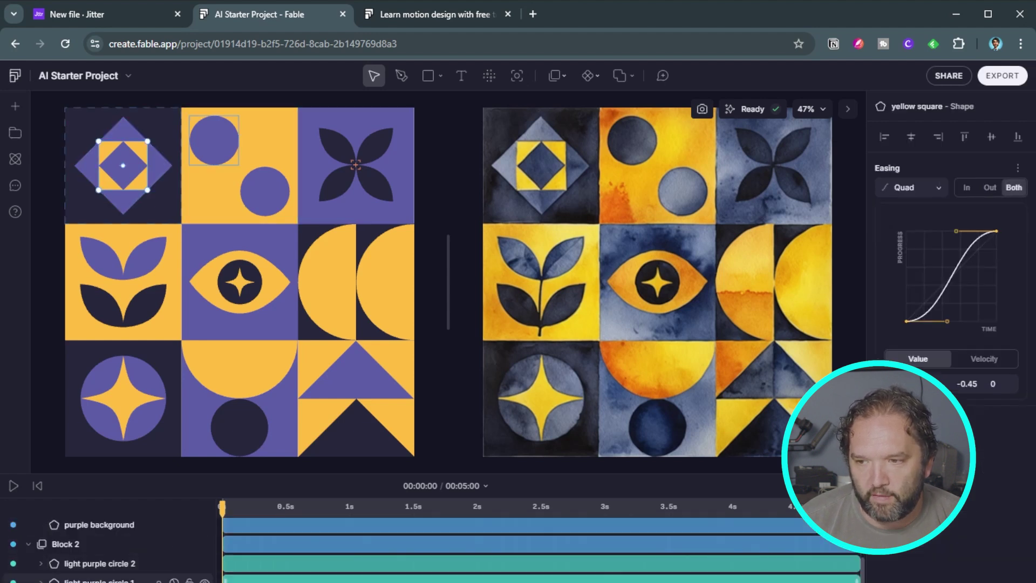
{"action": "scroll", "coordinate": [108, 545], "scroll_direction": "up", "scroll_amount": 3}
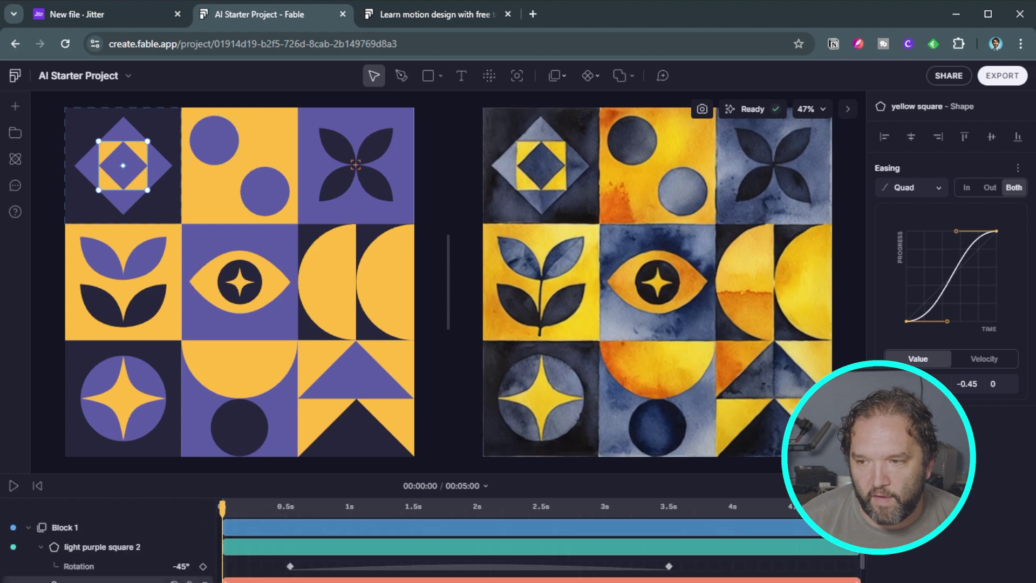
{"action": "left_click", "coordinate": [41, 547]}
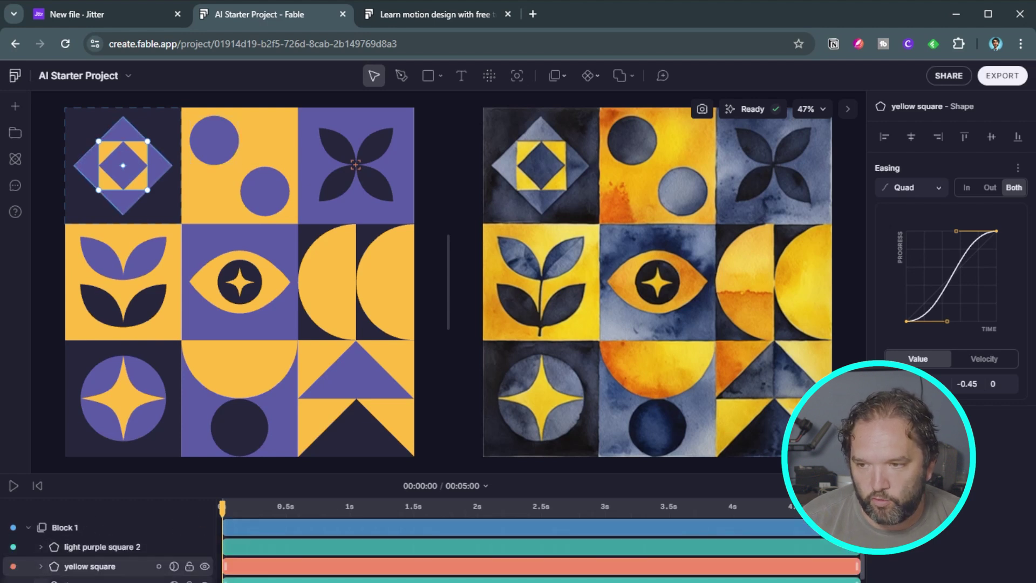
{"action": "left_click", "coordinate": [28, 526]}
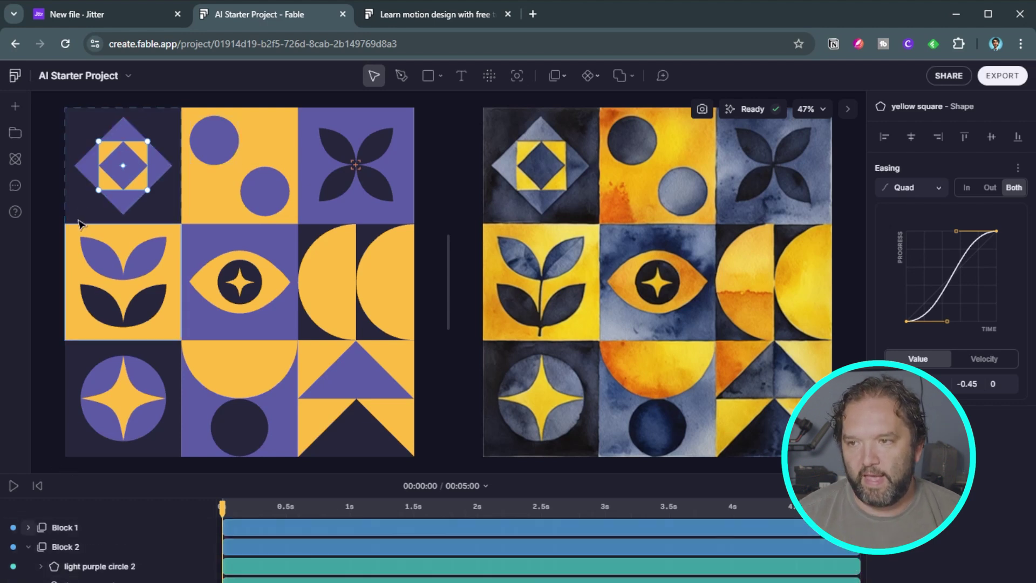
Select the top-left tile's shapes and reveal light purple square 2's -45° Rotation keyframes.
{"action": "left_click", "coordinate": [124, 173]}
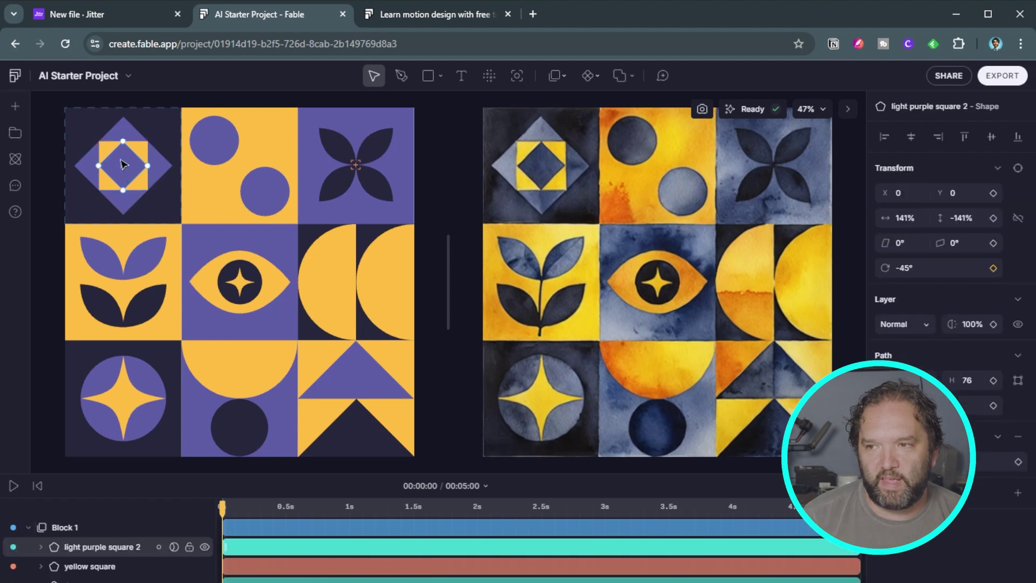
{"action": "left_click", "coordinate": [109, 152]}
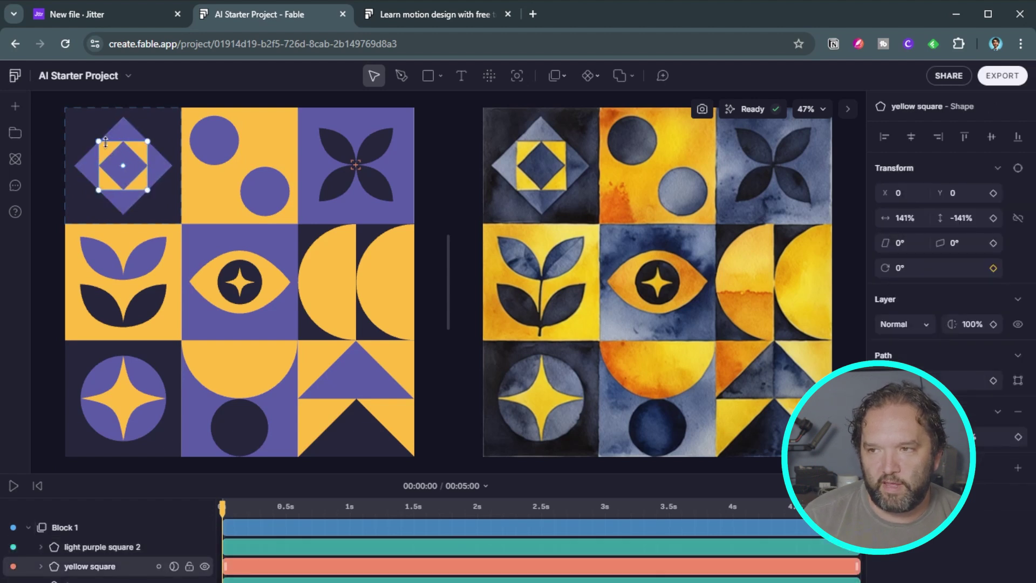
{"action": "left_click", "coordinate": [94, 182]}
{"action": "left_click", "coordinate": [77, 178]}
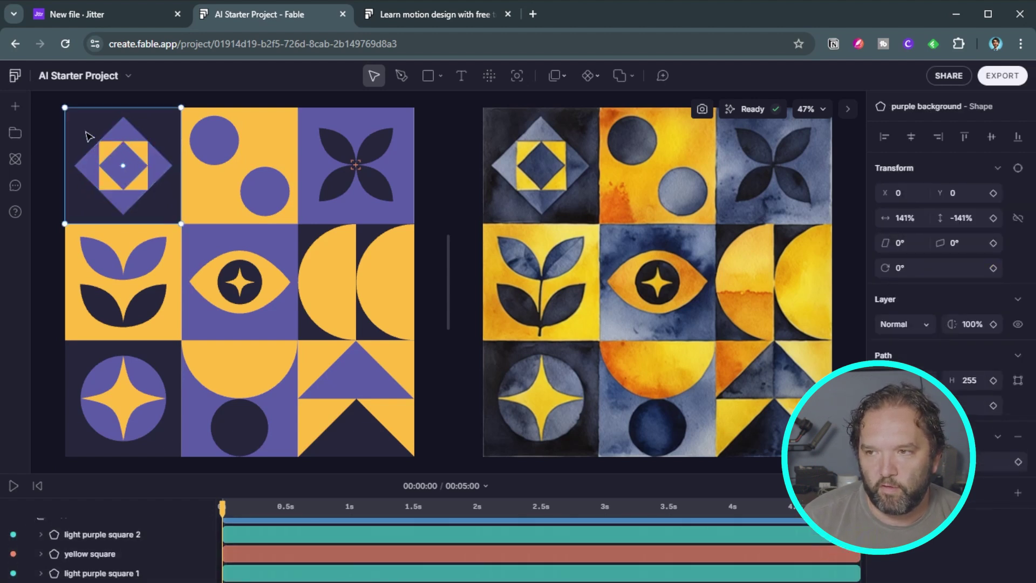
{"action": "scroll", "coordinate": [37, 531], "scroll_direction": "up", "scroll_amount": 1}
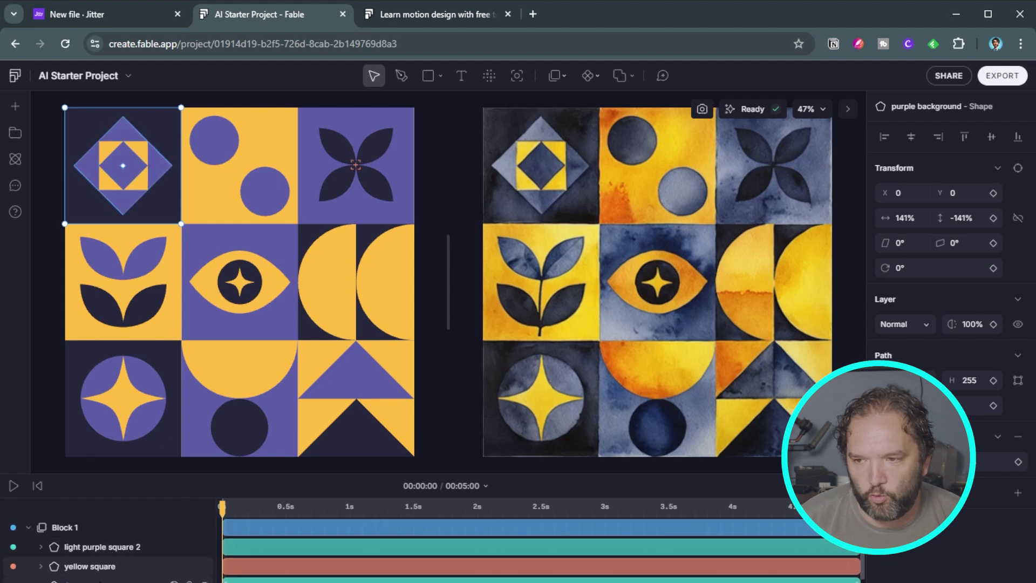
{"action": "left_click", "coordinate": [124, 131]}
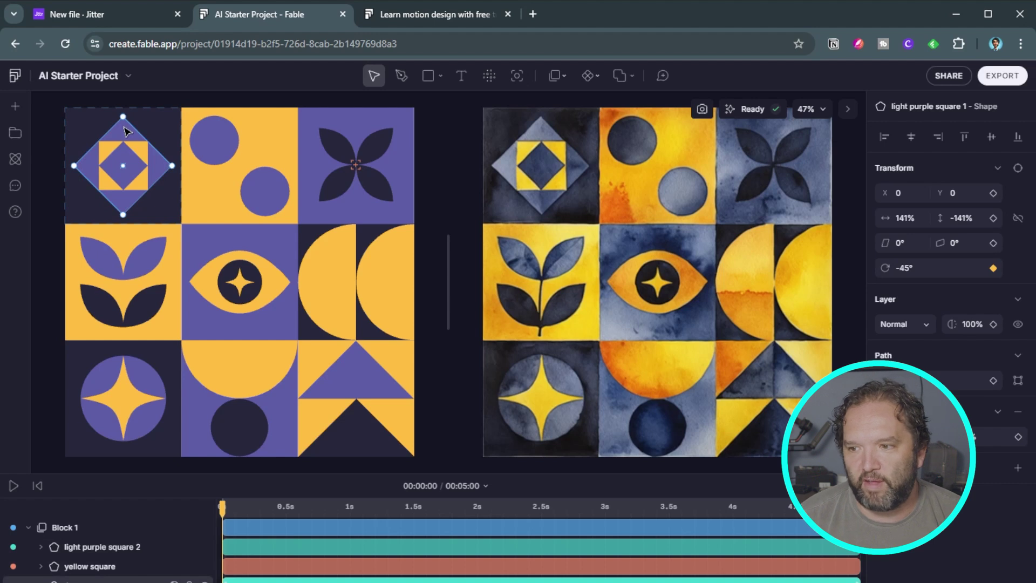
{"action": "left_click", "coordinate": [40, 548]}
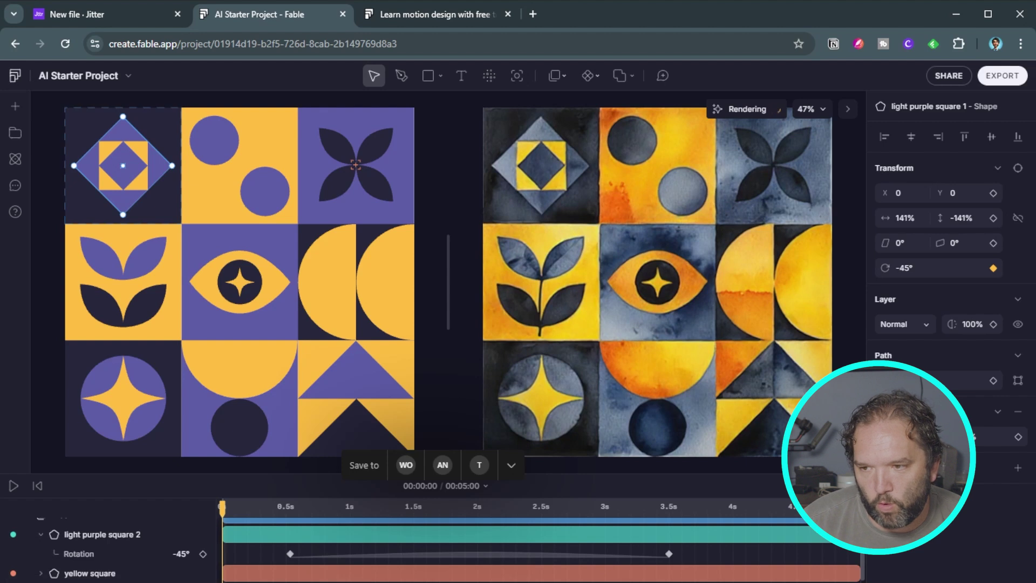
{"action": "left_click", "coordinate": [479, 555]}
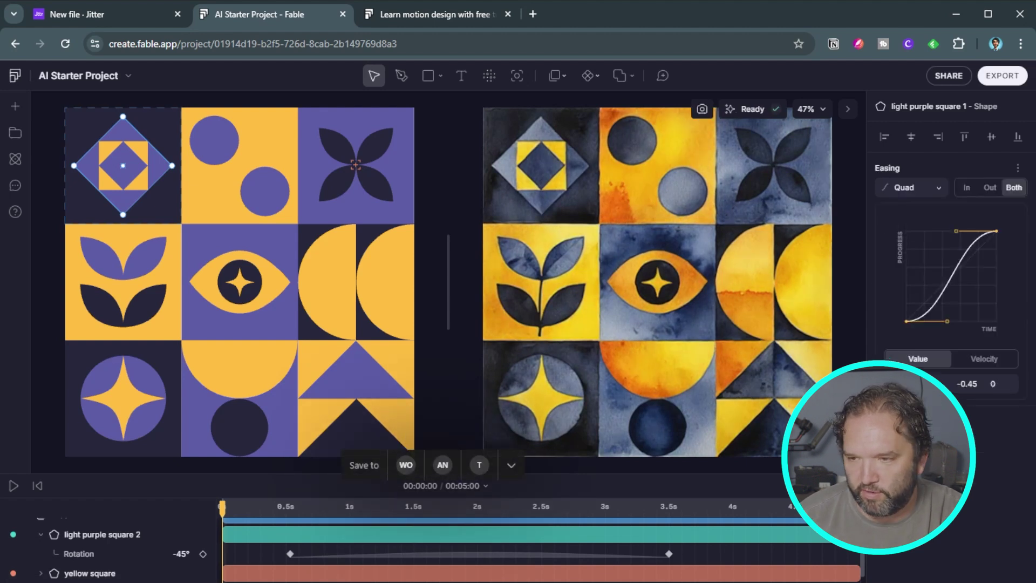
{"action": "key", "text": "Escape"}
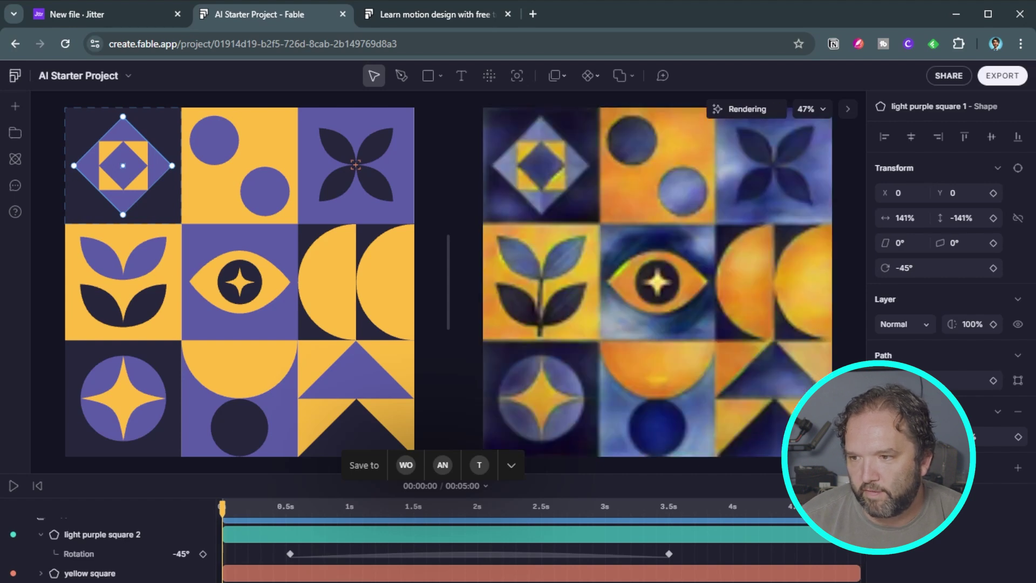
{"action": "key", "text": "space"}
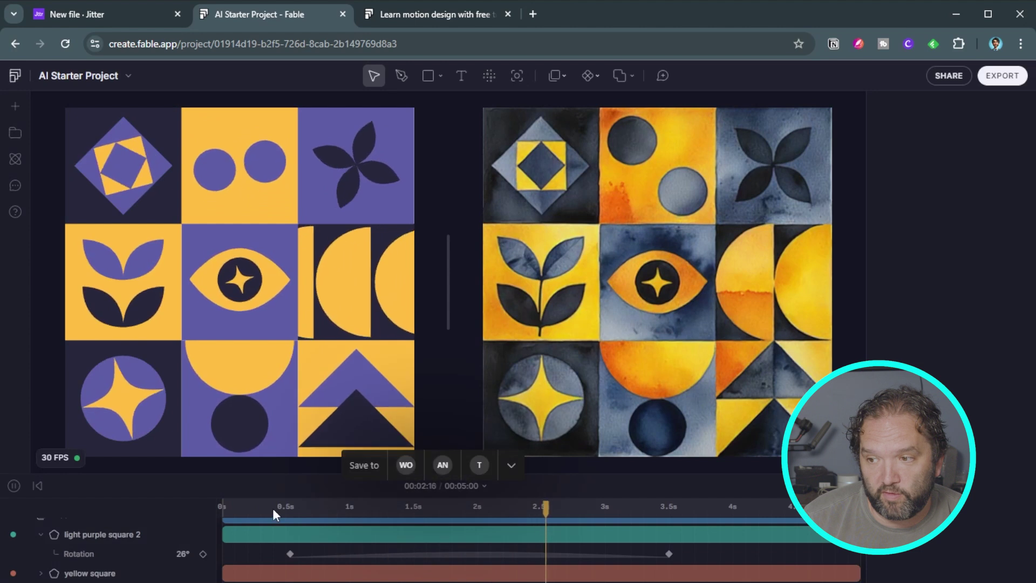
{"action": "key", "text": "space"}
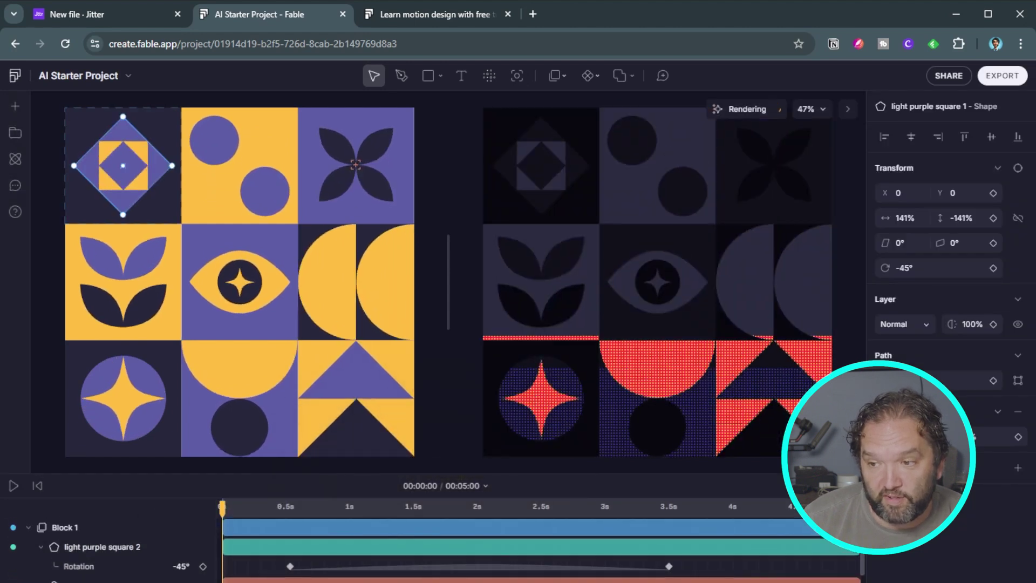
Browse the AI Lenses effects and scroll down to the Oscillate and Wiggle motion presets.
{"action": "left_click", "coordinate": [848, 109]}
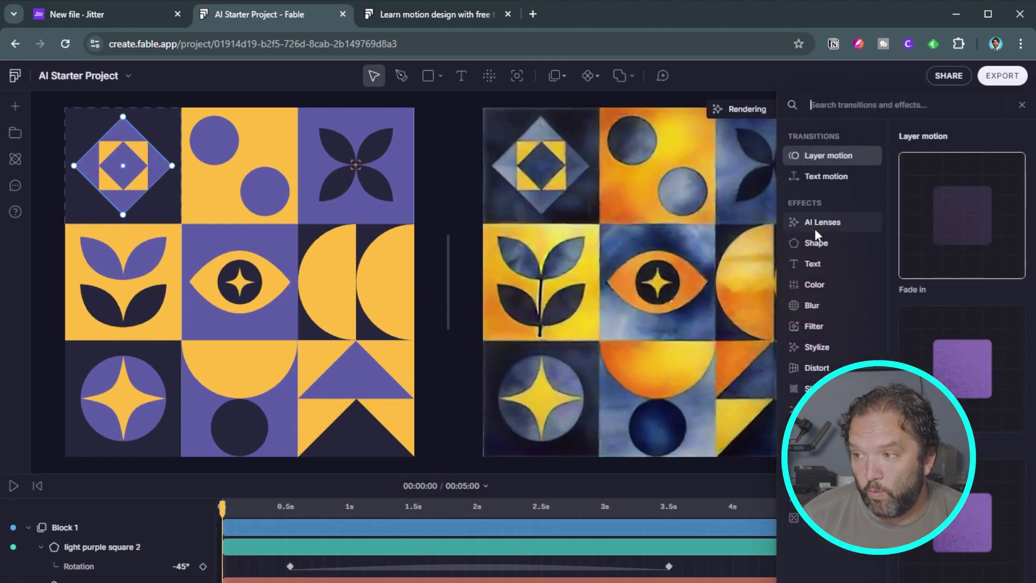
{"action": "left_click", "coordinate": [815, 225]}
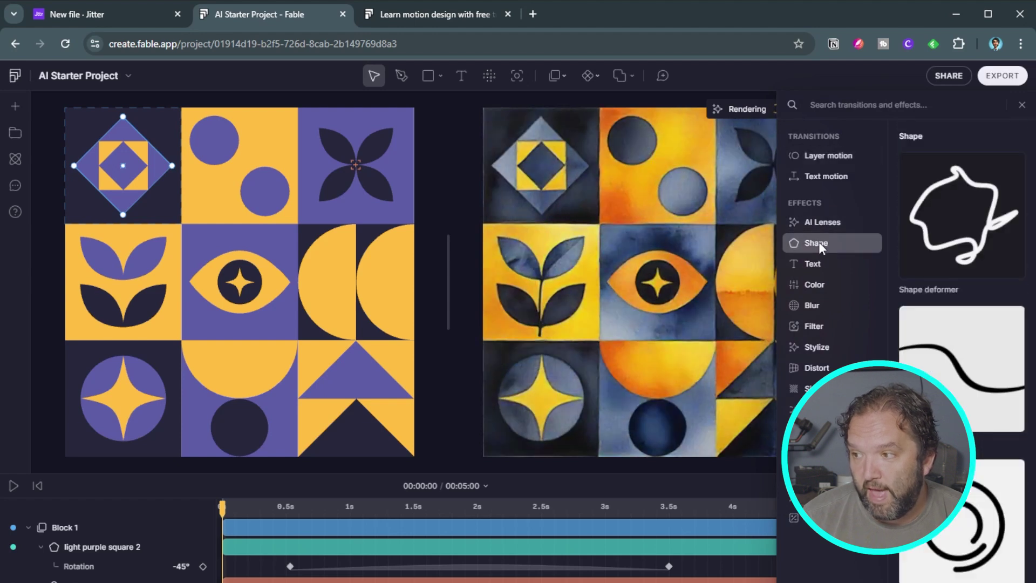
{"action": "scroll", "coordinate": [969, 381], "scroll_direction": "down", "scroll_amount": 5}
{"action": "scroll", "coordinate": [1026, 279], "scroll_direction": "down", "scroll_amount": 10}
{"action": "left_click_drag", "start_coordinate": [1033, 286], "coordinate": [1023, 529]}
{"action": "scroll", "coordinate": [1021, 531], "scroll_direction": "down", "scroll_amount": 8}
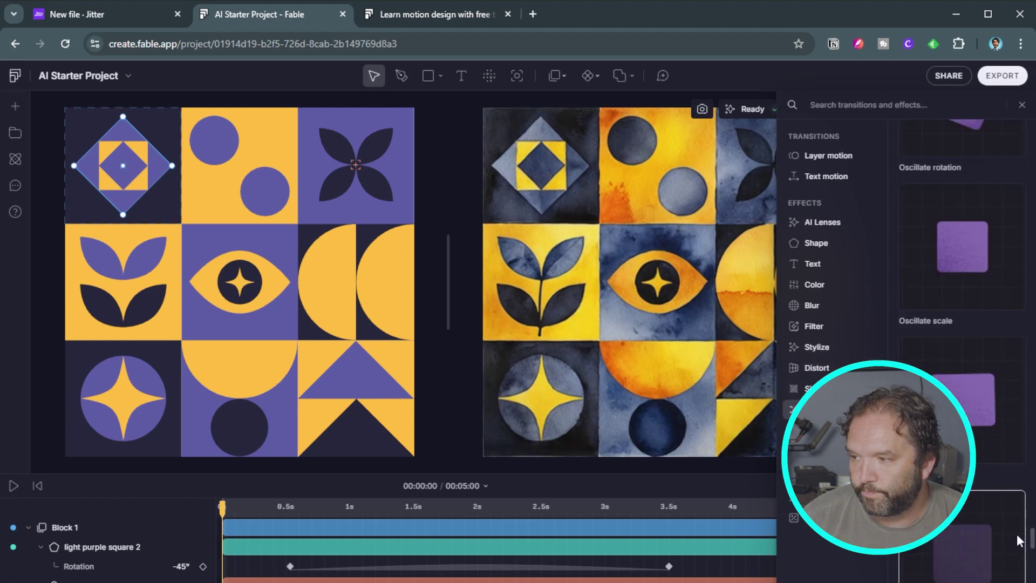
{"action": "scroll", "coordinate": [1017, 533], "scroll_direction": "down", "scroll_amount": 2}
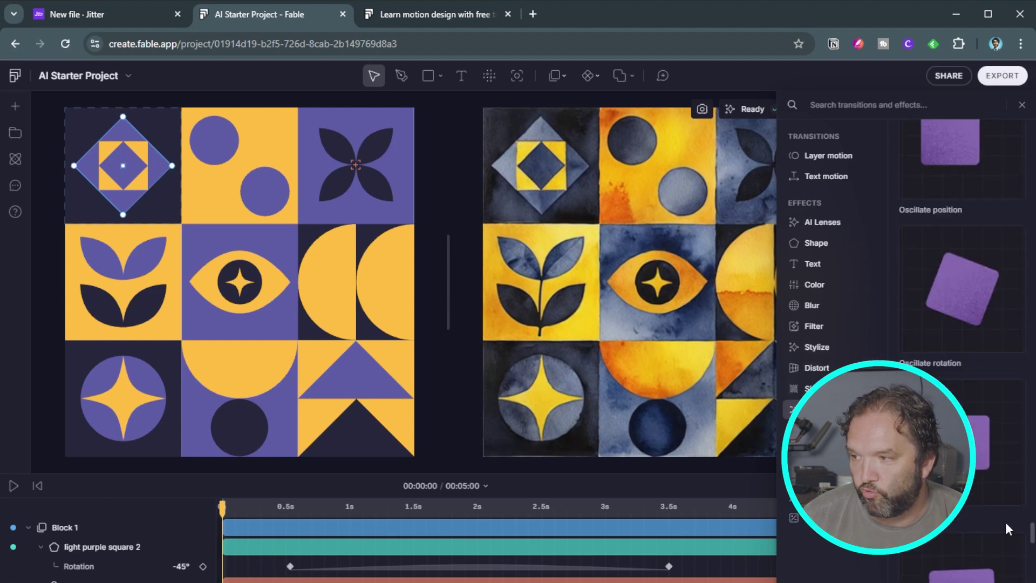
{"action": "scroll", "coordinate": [984, 322], "scroll_direction": "down", "scroll_amount": 7}
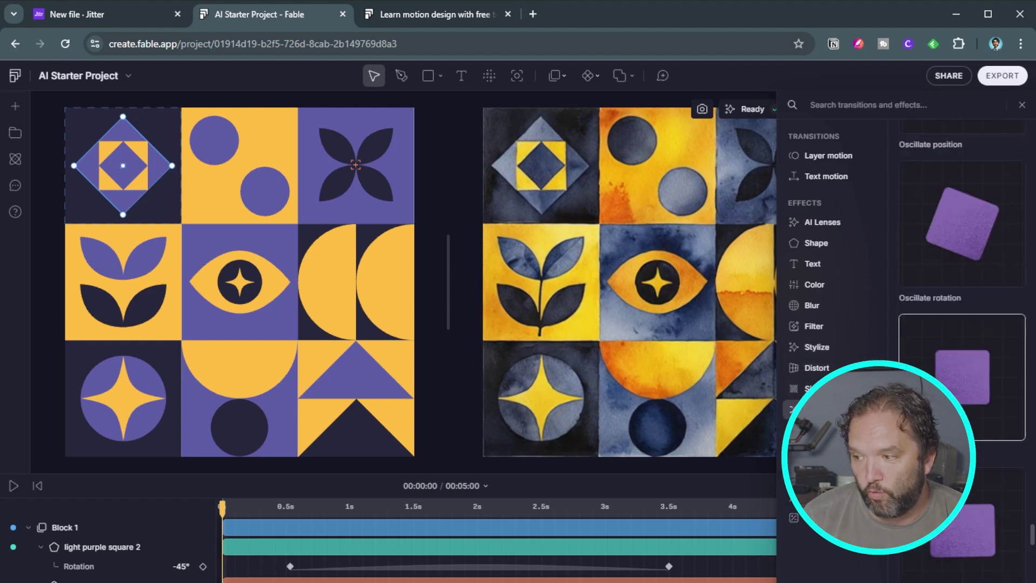
{"action": "scroll", "coordinate": [966, 562], "scroll_direction": "down", "scroll_amount": 3}
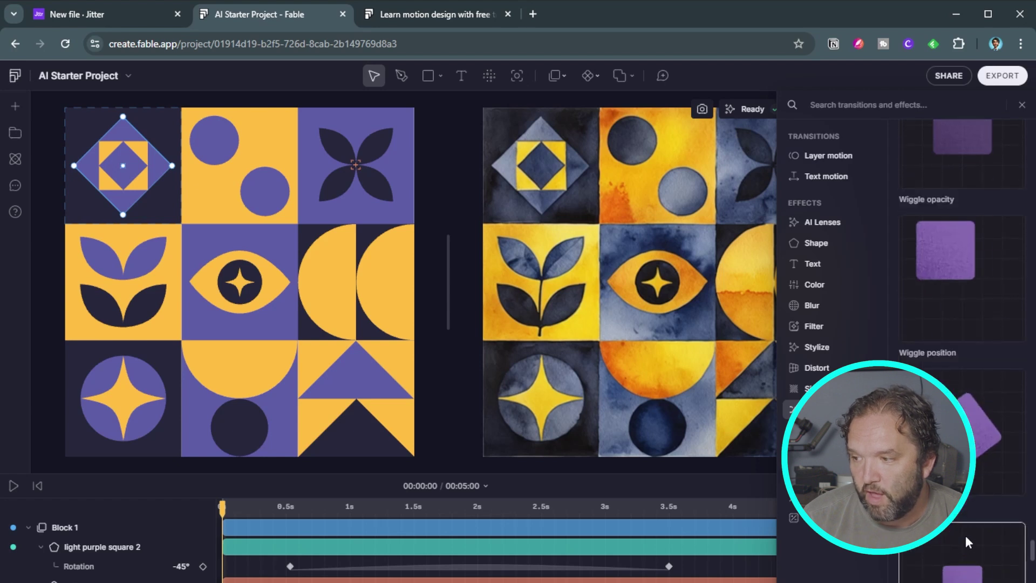
{"action": "scroll", "coordinate": [971, 459], "scroll_direction": "down", "scroll_amount": 5}
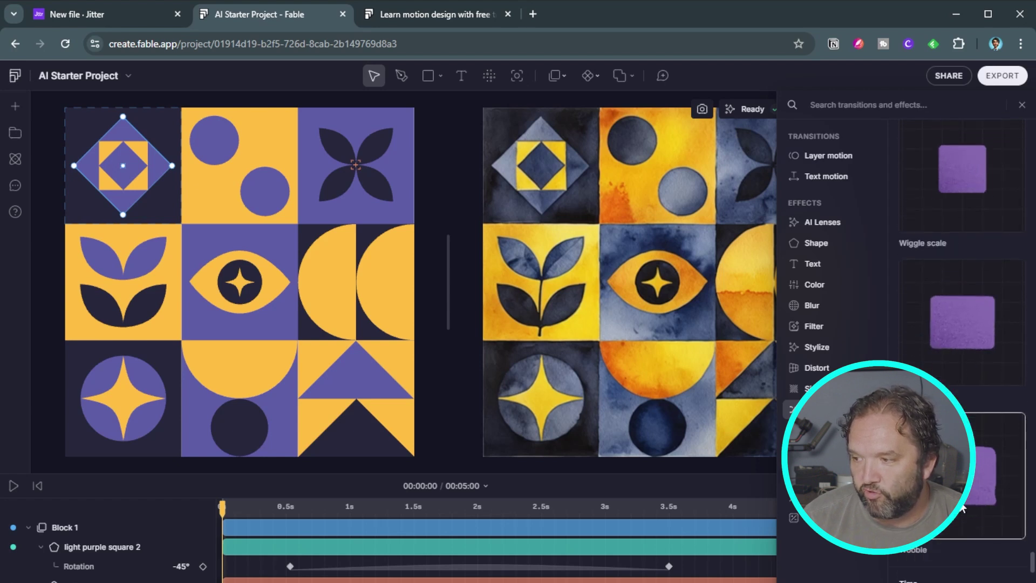
{"action": "scroll", "coordinate": [963, 508], "scroll_direction": "up", "scroll_amount": 2}
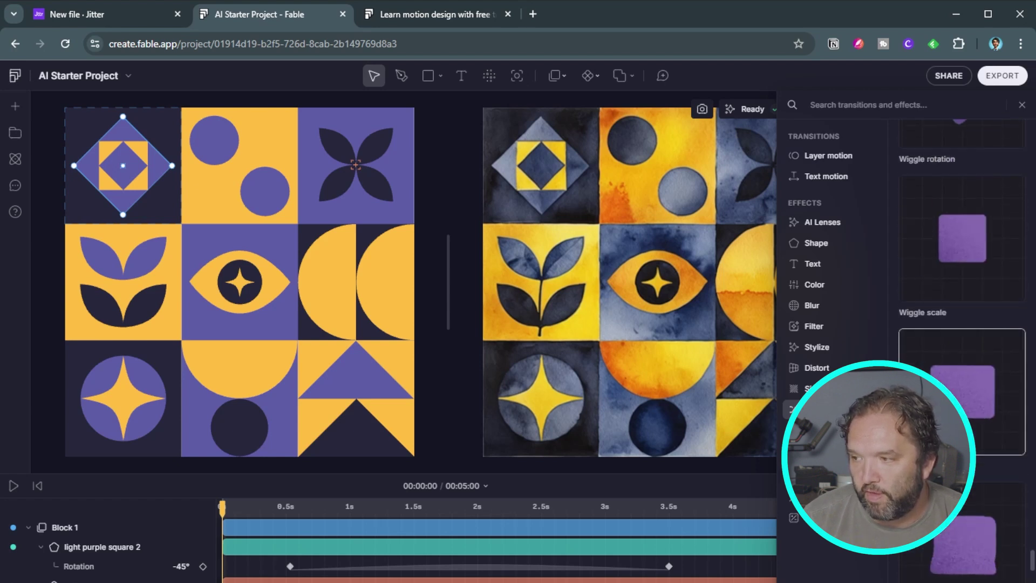
{"action": "scroll", "coordinate": [961, 386], "scroll_direction": "up", "scroll_amount": 3}
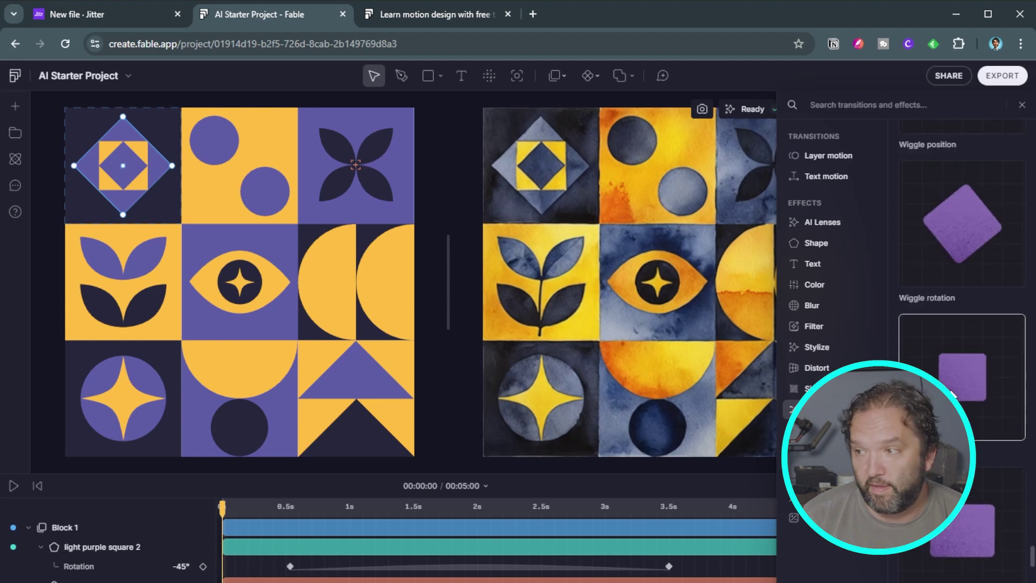
Close the effects browser and play the animation with the Watercolor lens.
{"action": "left_click", "coordinate": [962, 345]}
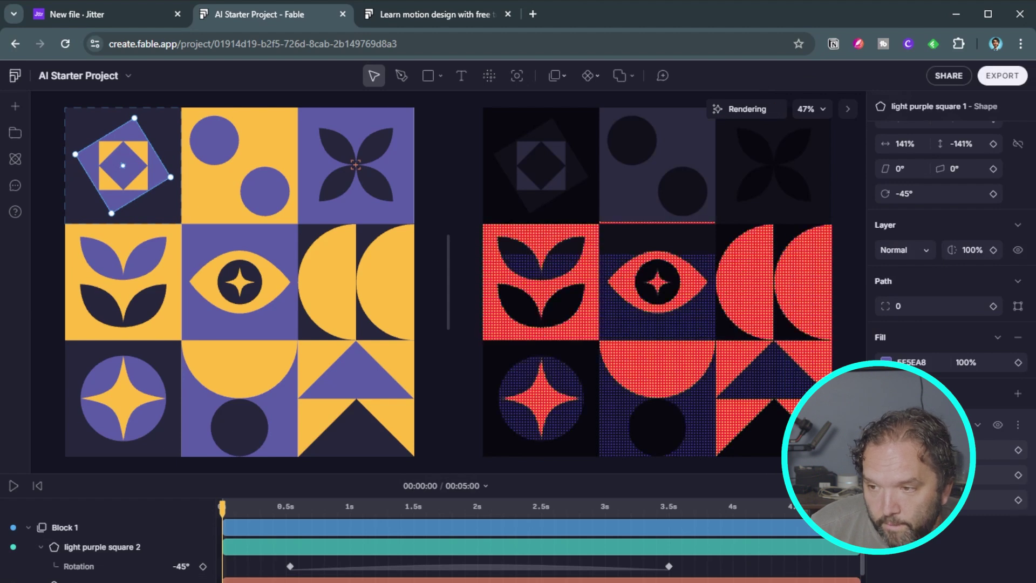
{"action": "key", "text": "space"}
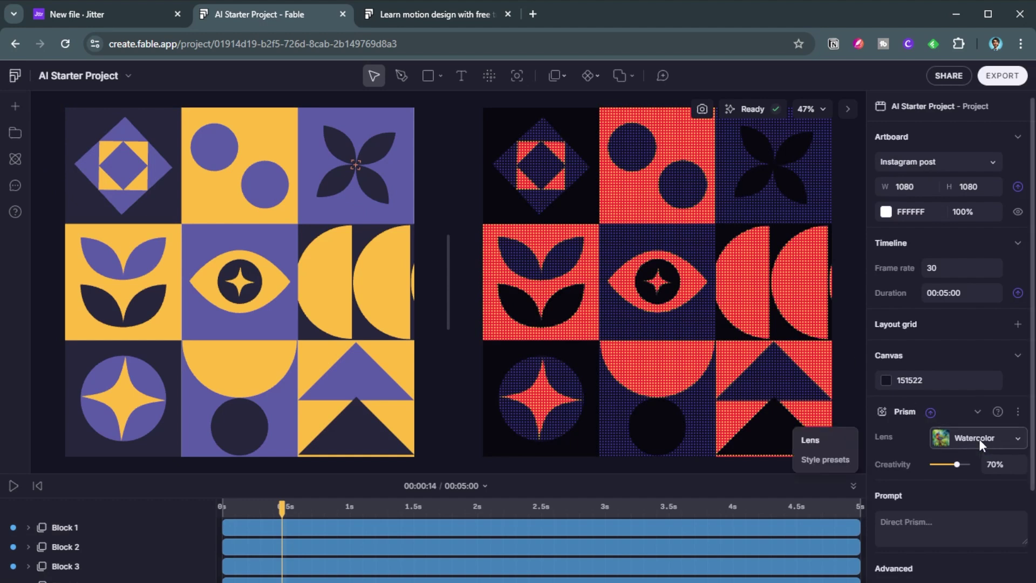
Switch the Prism lens to Anime, preview it, and lower creativity to 2%.
{"action": "left_click", "coordinate": [1012, 445]}
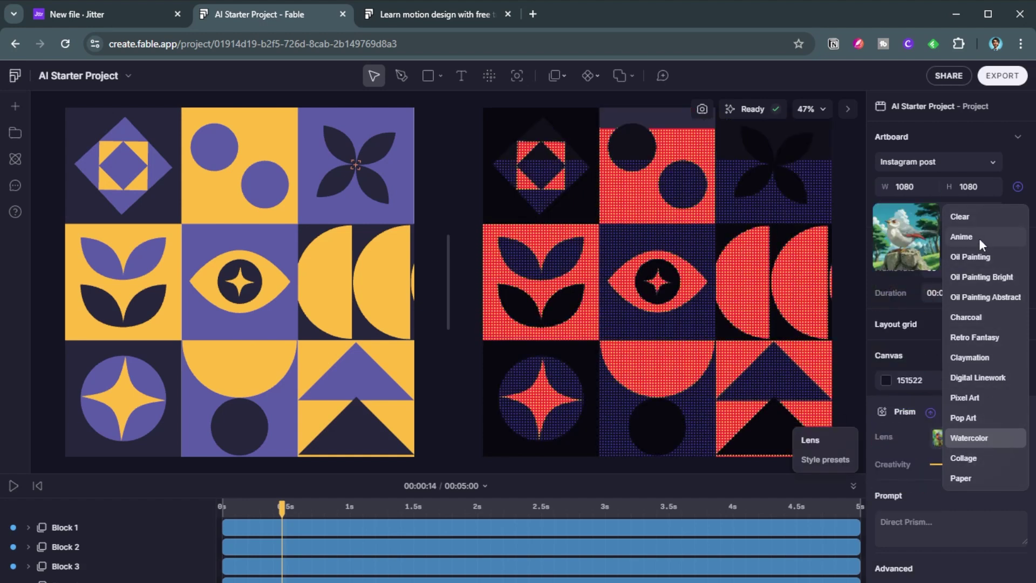
{"action": "left_click", "coordinate": [979, 242]}
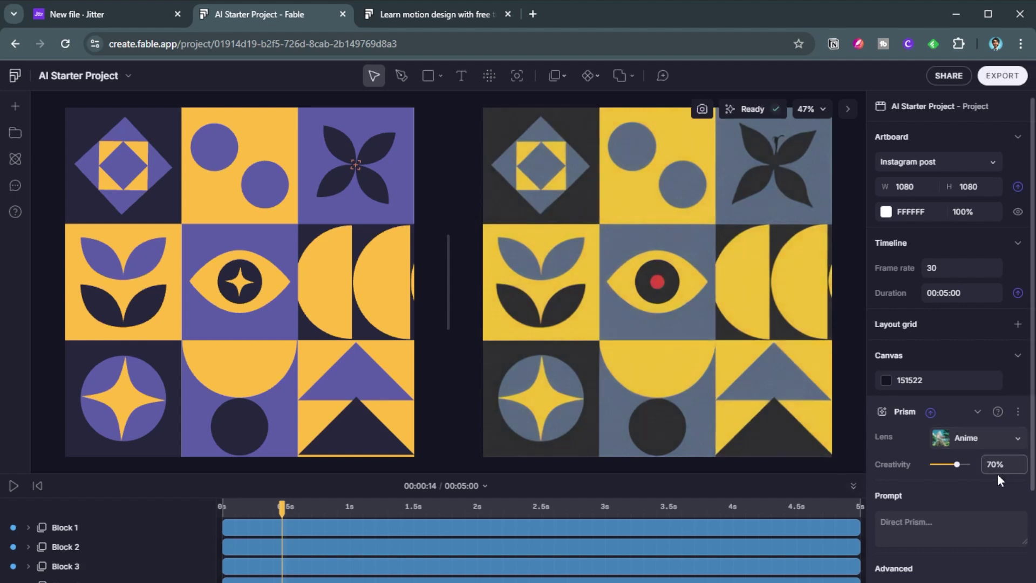
{"action": "key", "text": "space"}
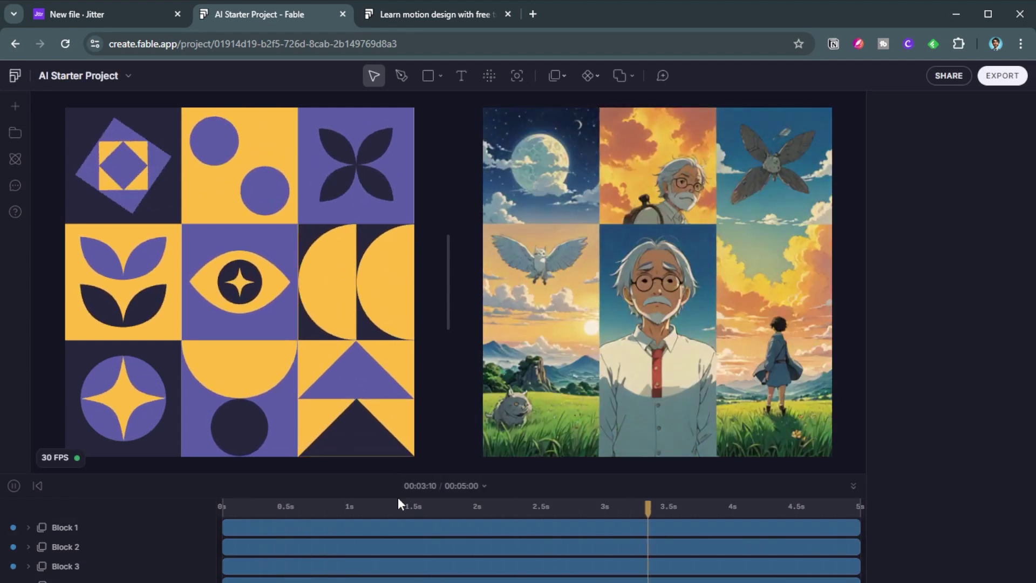
{"action": "key", "text": "space"}
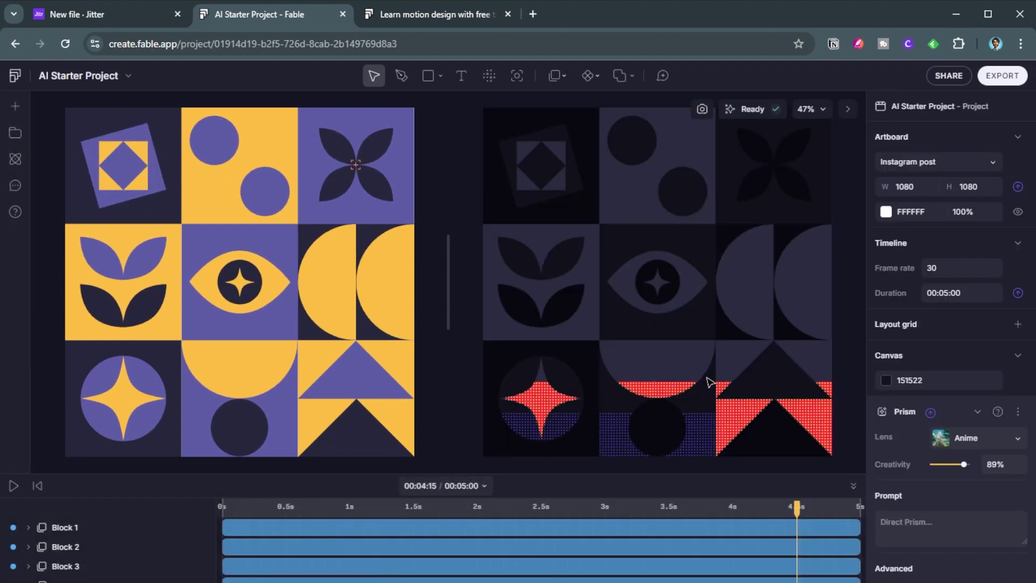
{"action": "left_click_drag", "start_coordinate": [963, 464], "coordinate": [933, 467]}
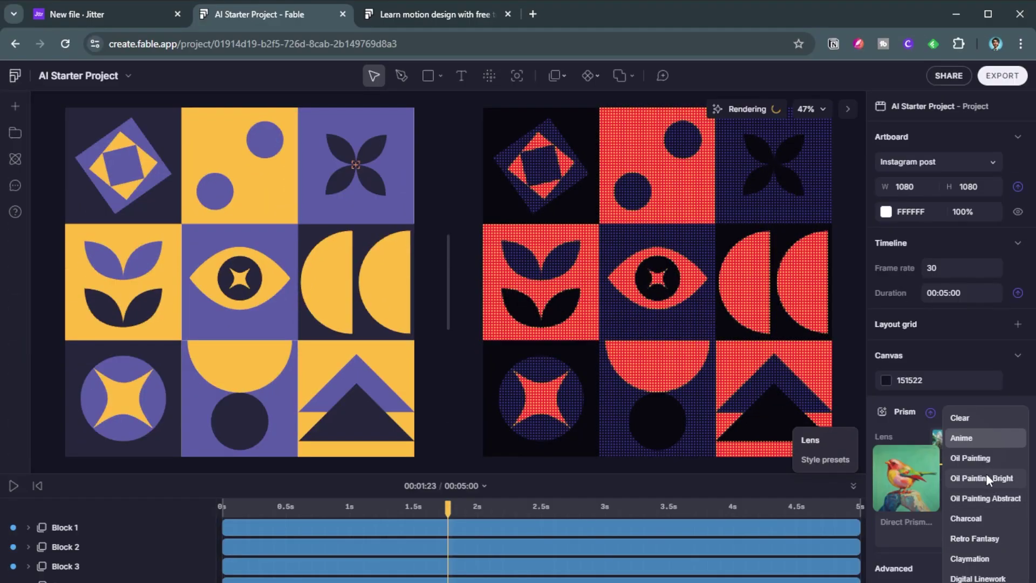
Apply the Oil Painting Bright lens at 81% creativity and preview it to 1 second.
{"action": "left_click", "coordinate": [986, 478]}
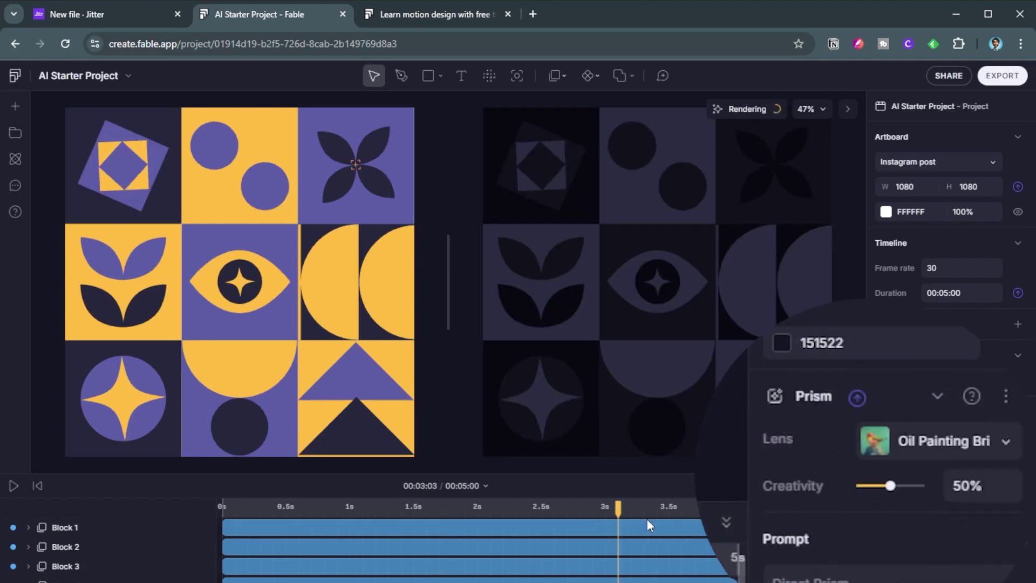
{"action": "left_click_drag", "start_coordinate": [908, 484], "coordinate": [912, 485]}
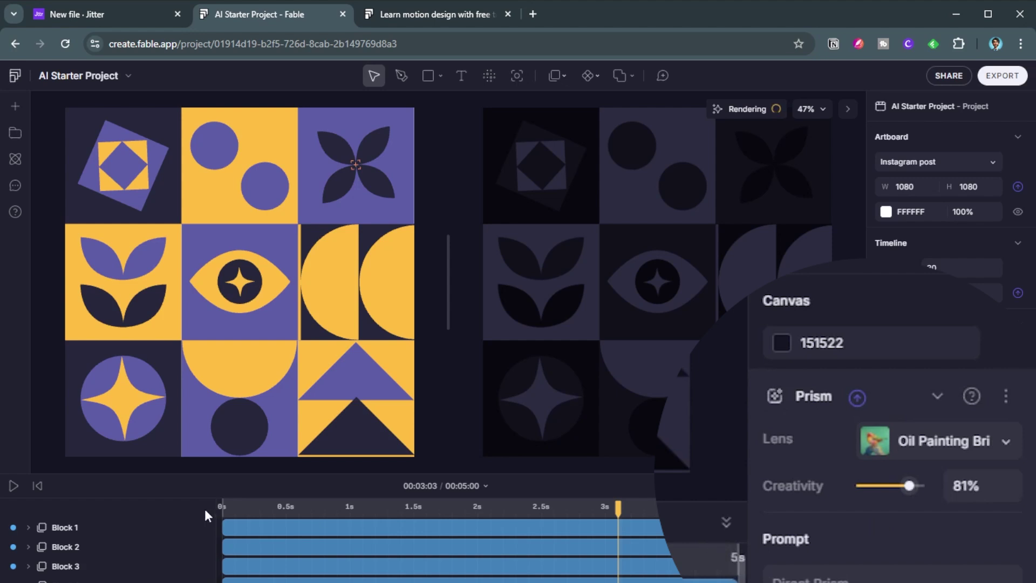
{"action": "key", "text": "space"}
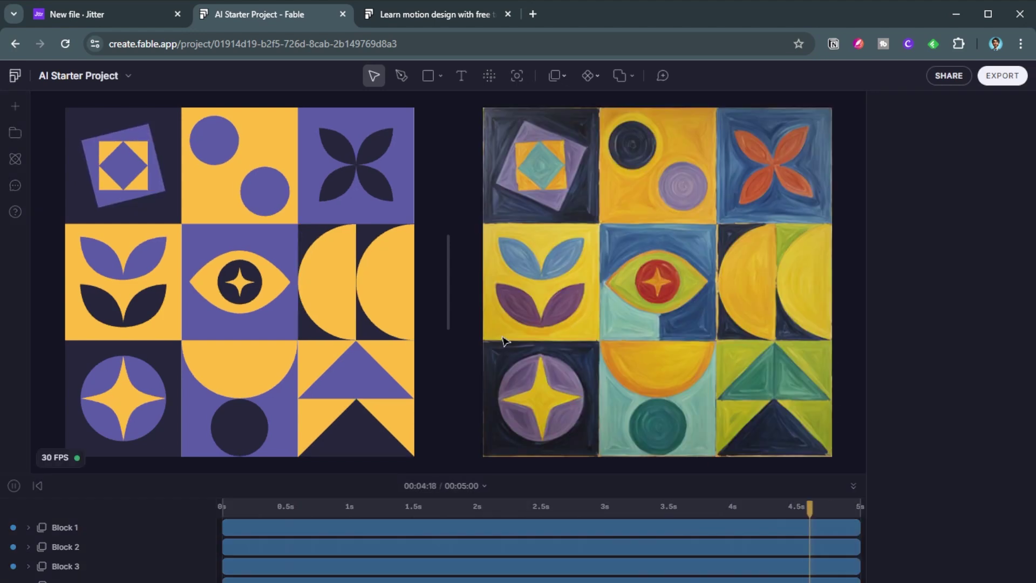
{"action": "key", "text": "space"}
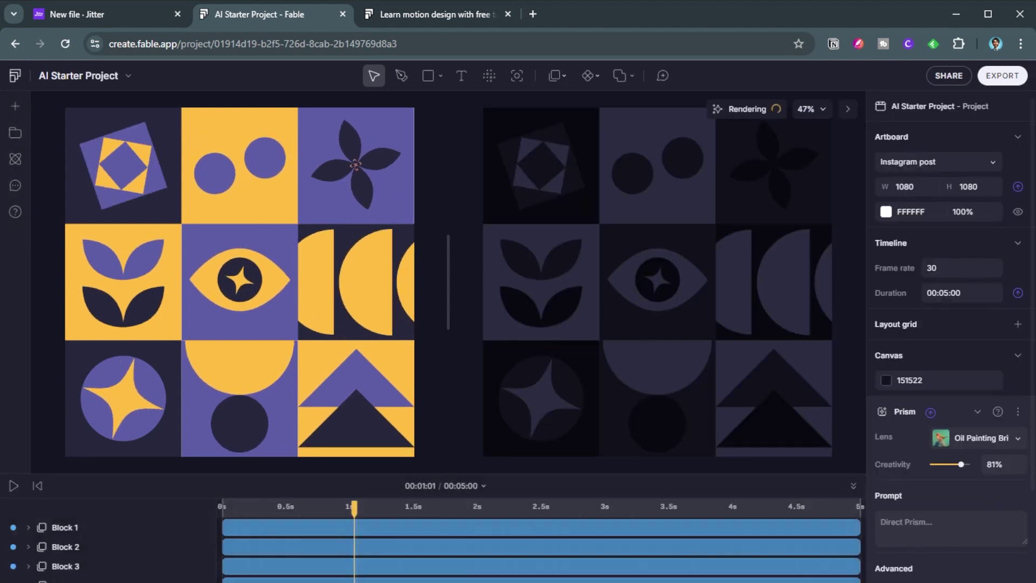
Switch the Prism lens to Paper and start generating the styled animation.
{"action": "left_click", "coordinate": [1005, 438]}
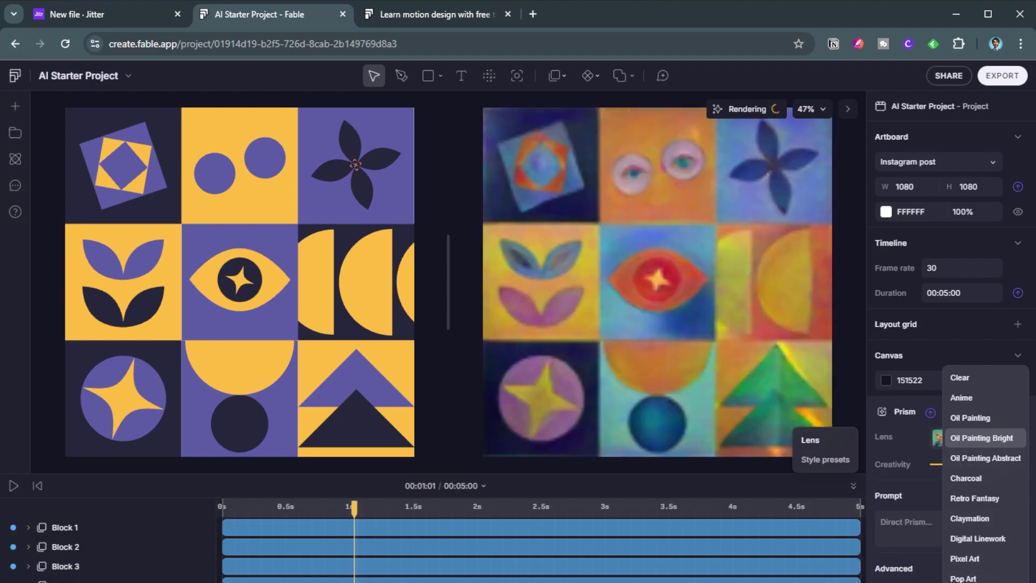
{"action": "key", "text": "Escape"}
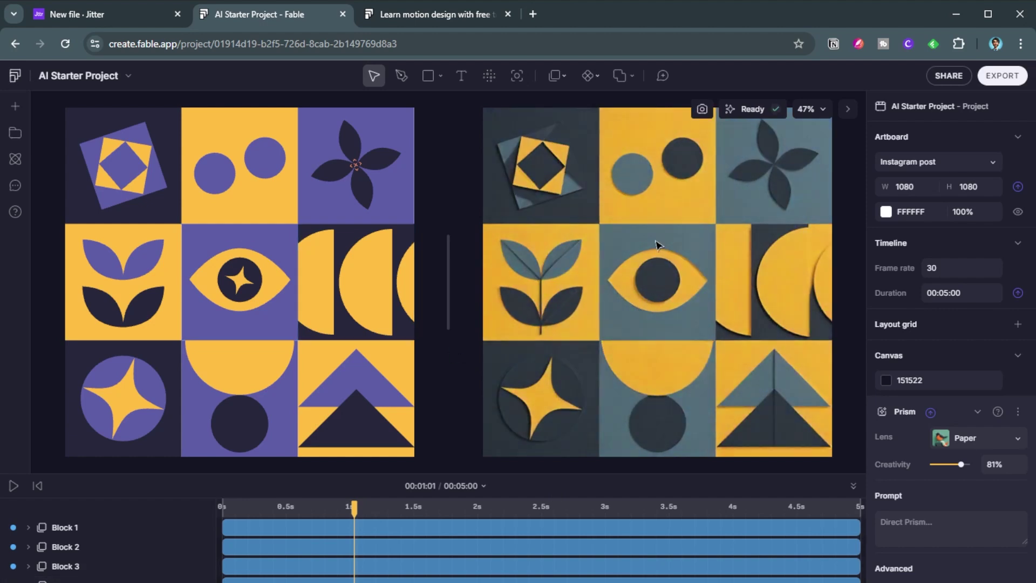
{"action": "scroll", "coordinate": [927, 516], "scroll_direction": "down", "scroll_amount": 2}
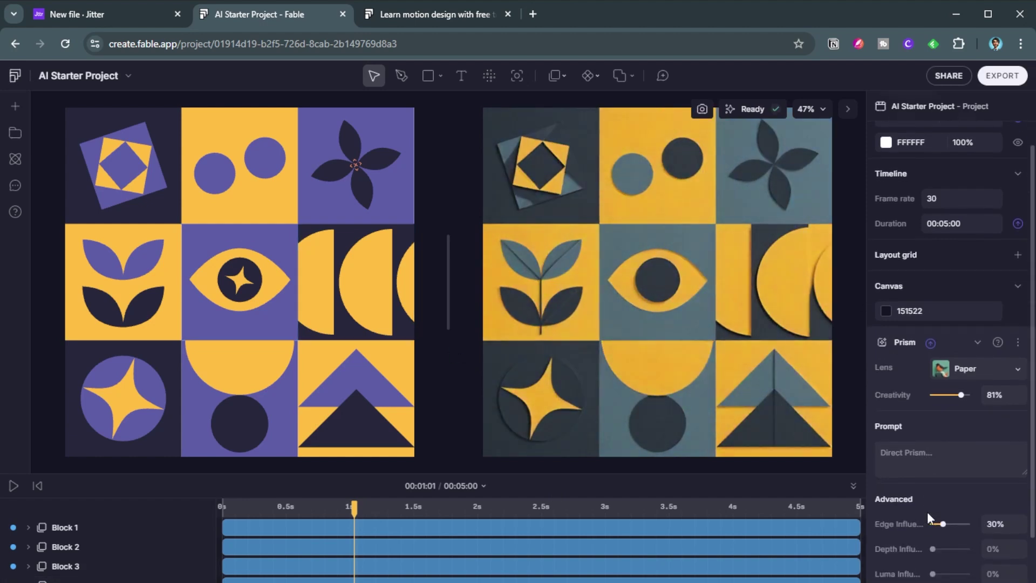
{"action": "left_click", "coordinate": [924, 456]}
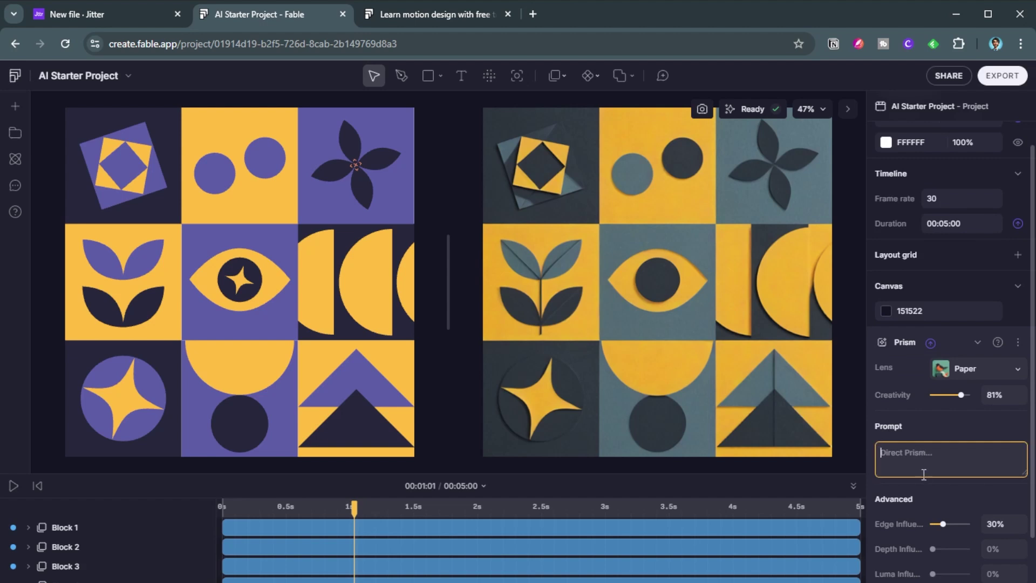
{"action": "scroll", "coordinate": [937, 542], "scroll_direction": "down", "scroll_amount": 4}
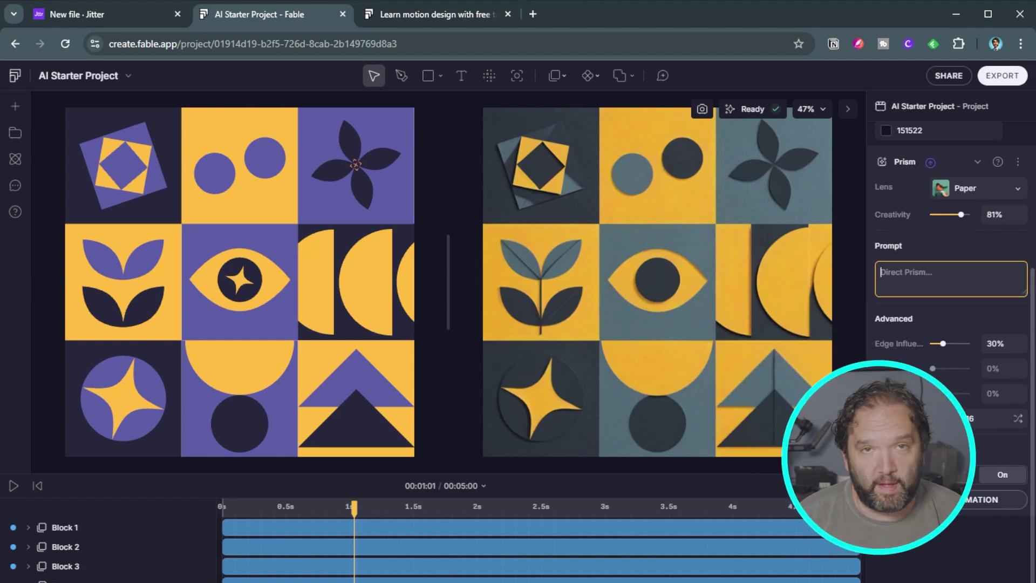
{"action": "left_click", "coordinate": [971, 499]}
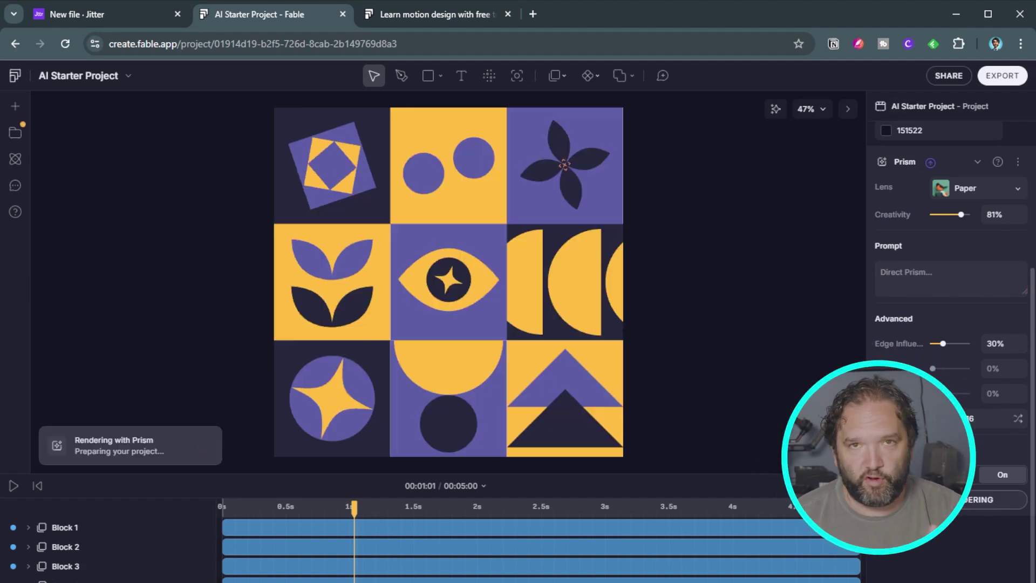